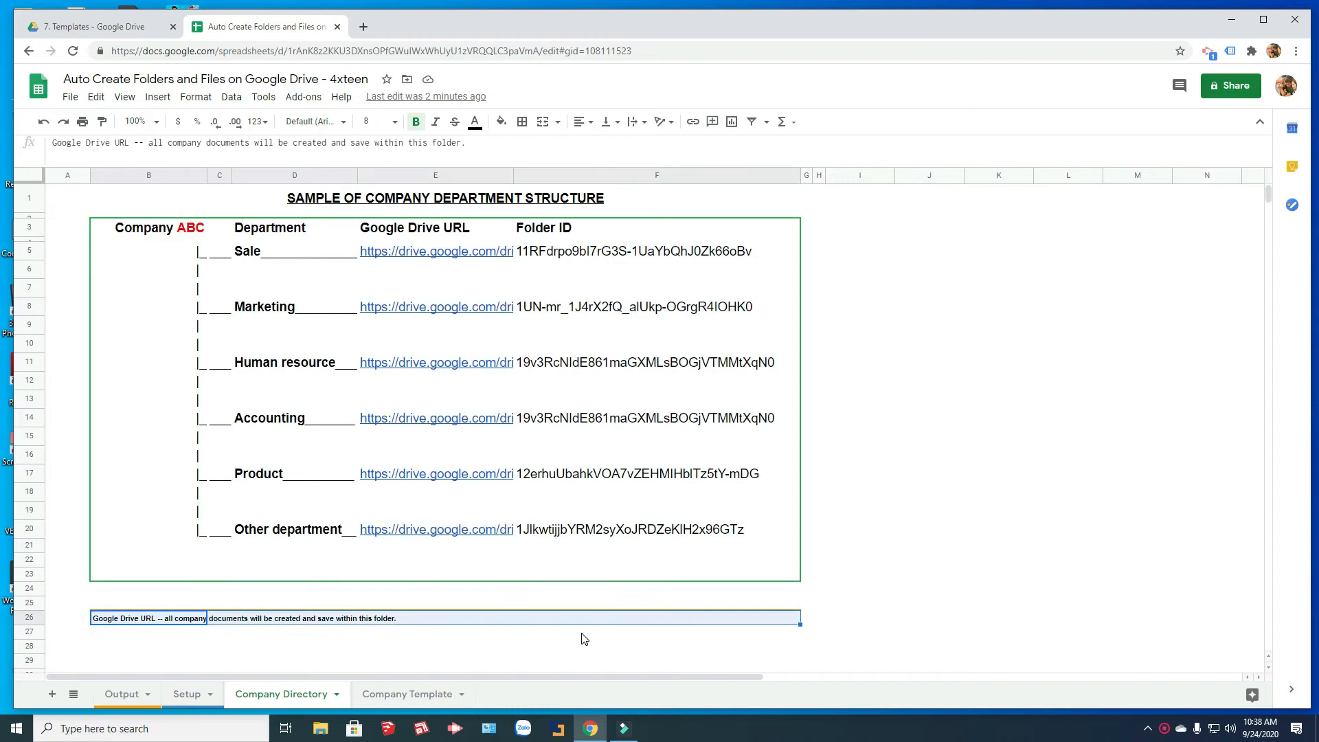
List the Sale department's templates on the Company Template sheet by choosing Sale as the department
left_click(404, 695)
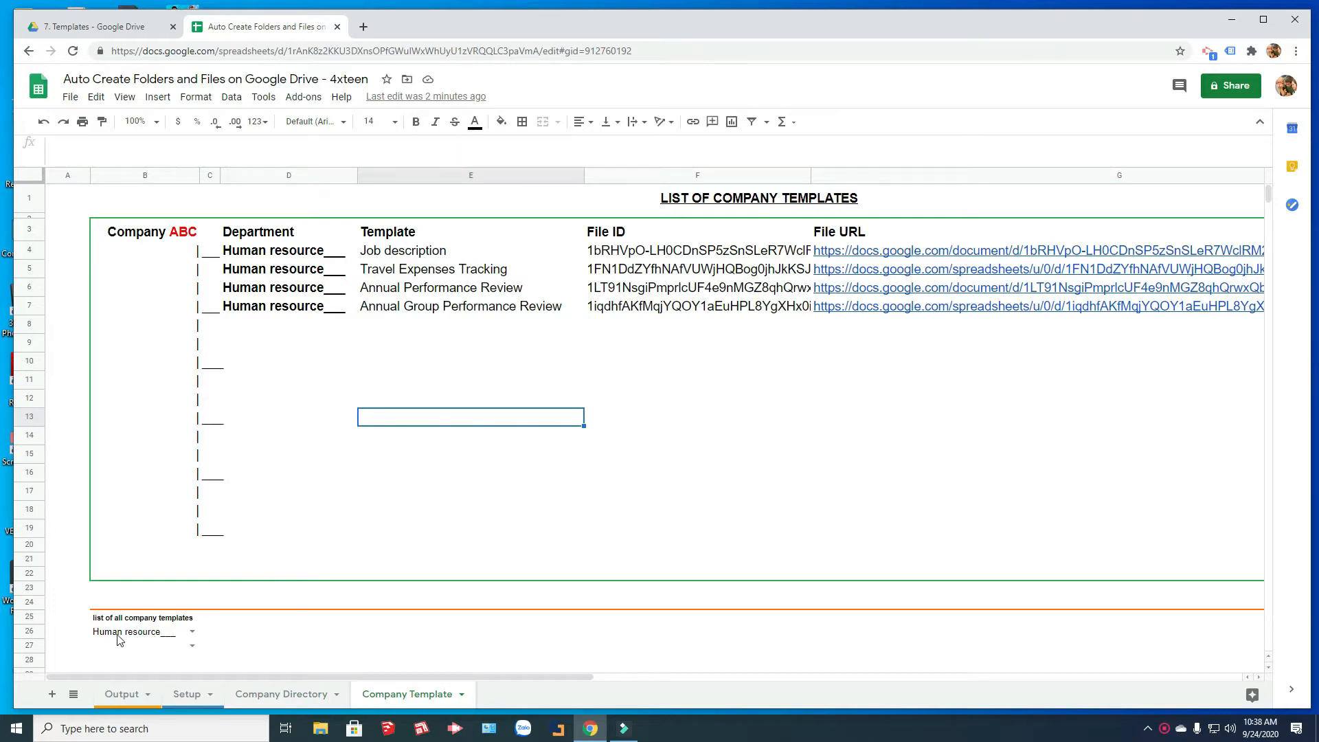
left_click(192, 632)
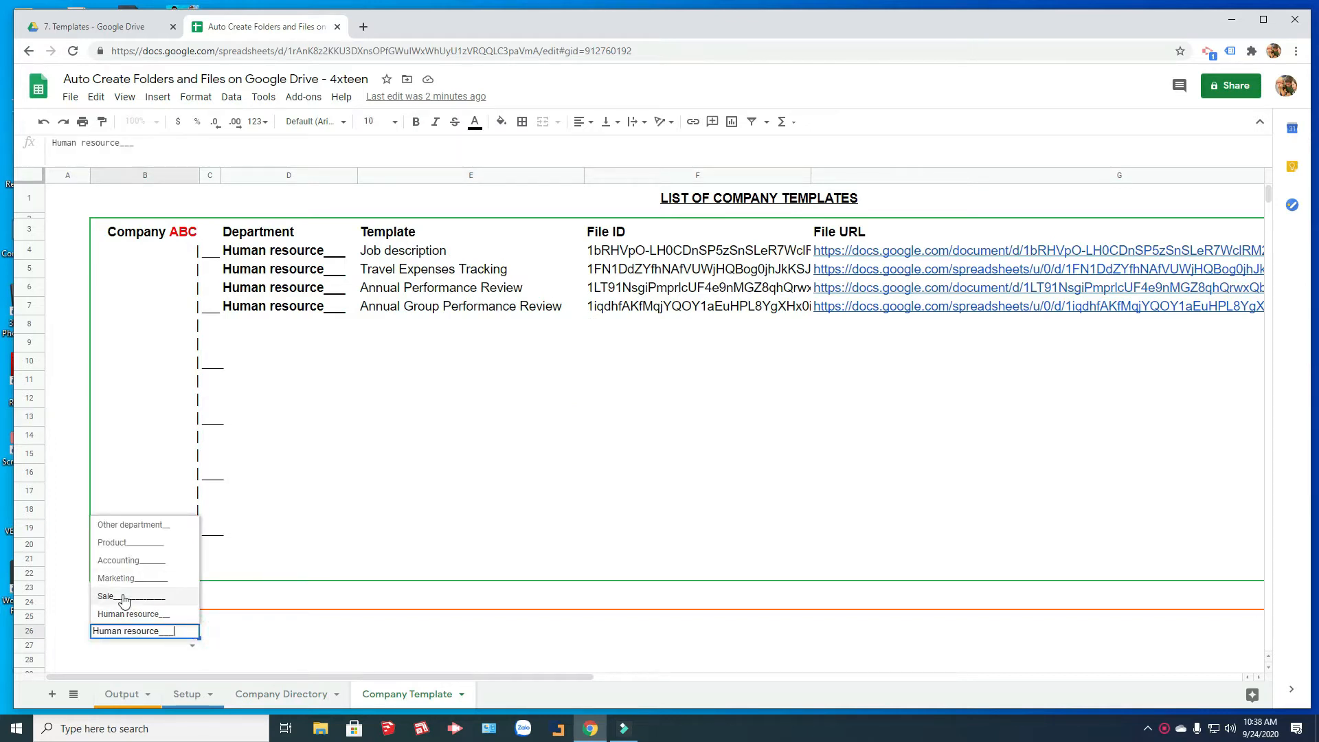
left_click(124, 599)
left_click(303, 645)
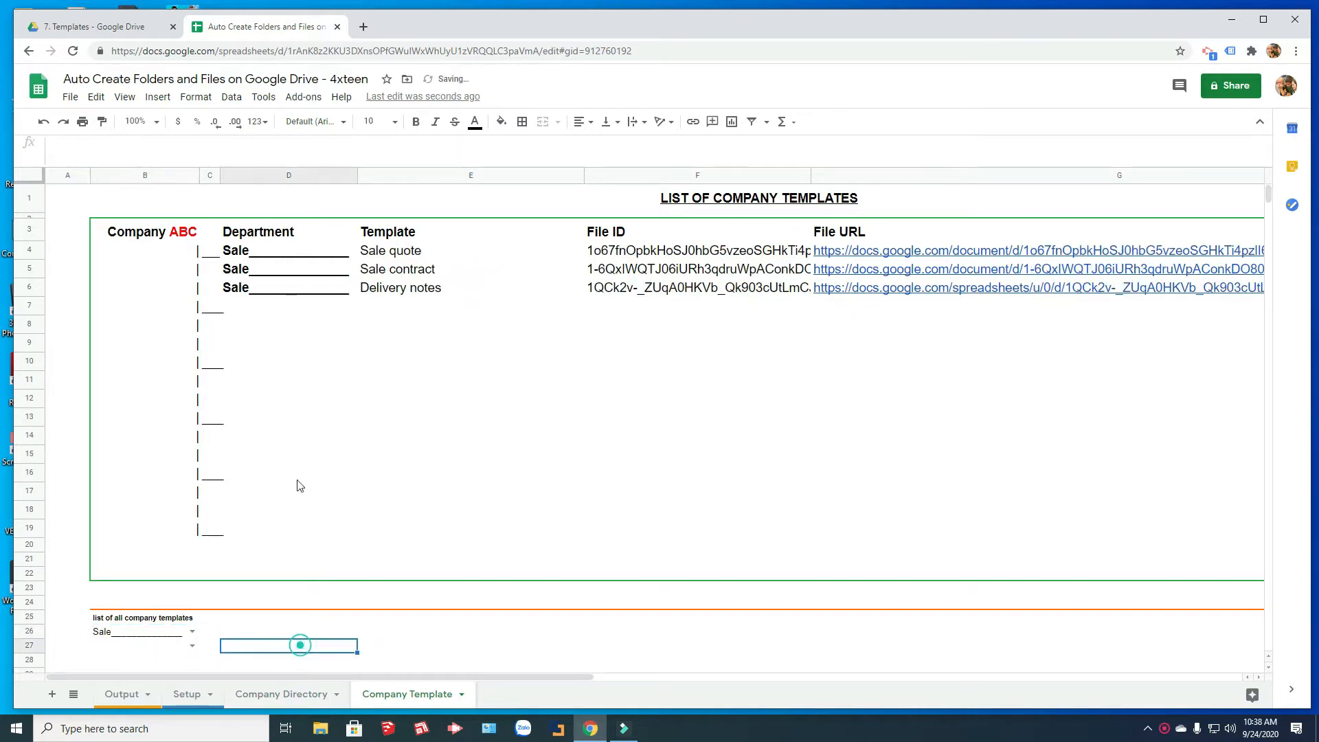
Switch to Google Drive, open the 1. SALE folder in COMPANY DRIVE, and copy its folder ID from the URL
left_click(95, 29)
left_click(321, 126)
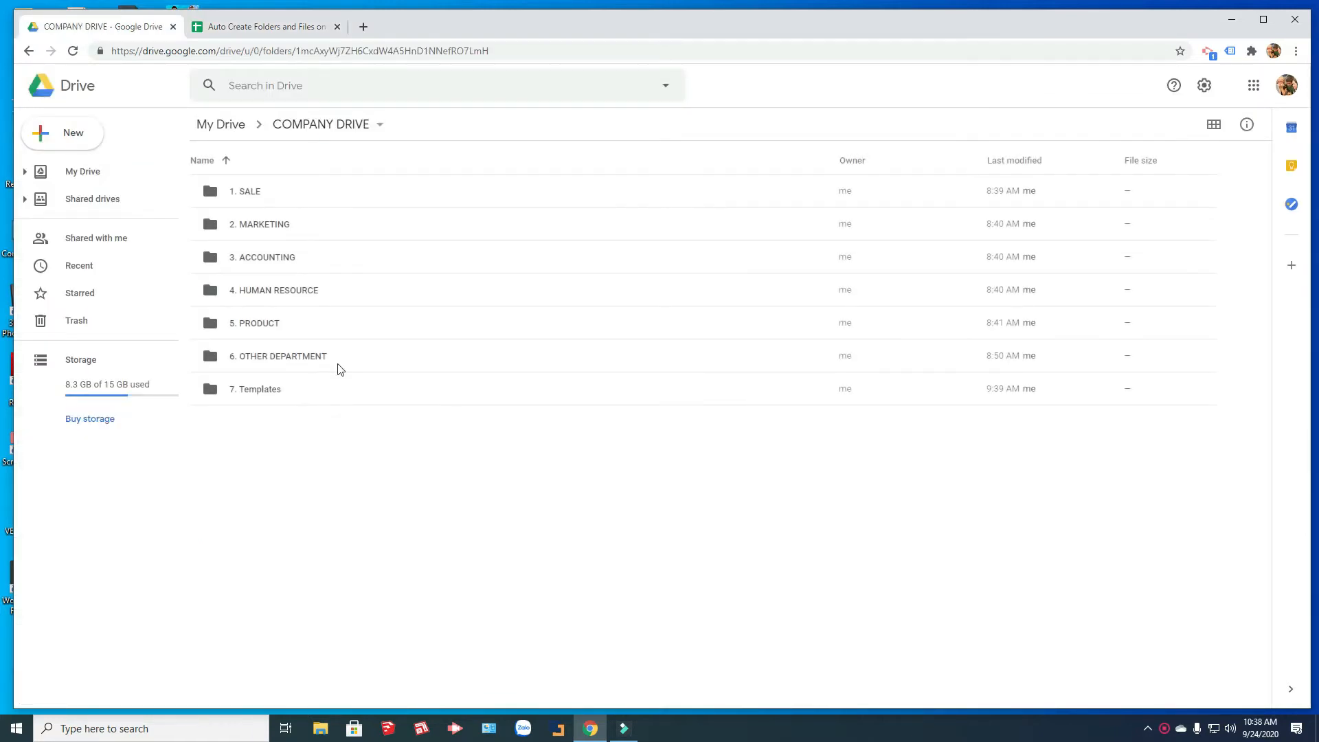
double_click(249, 193)
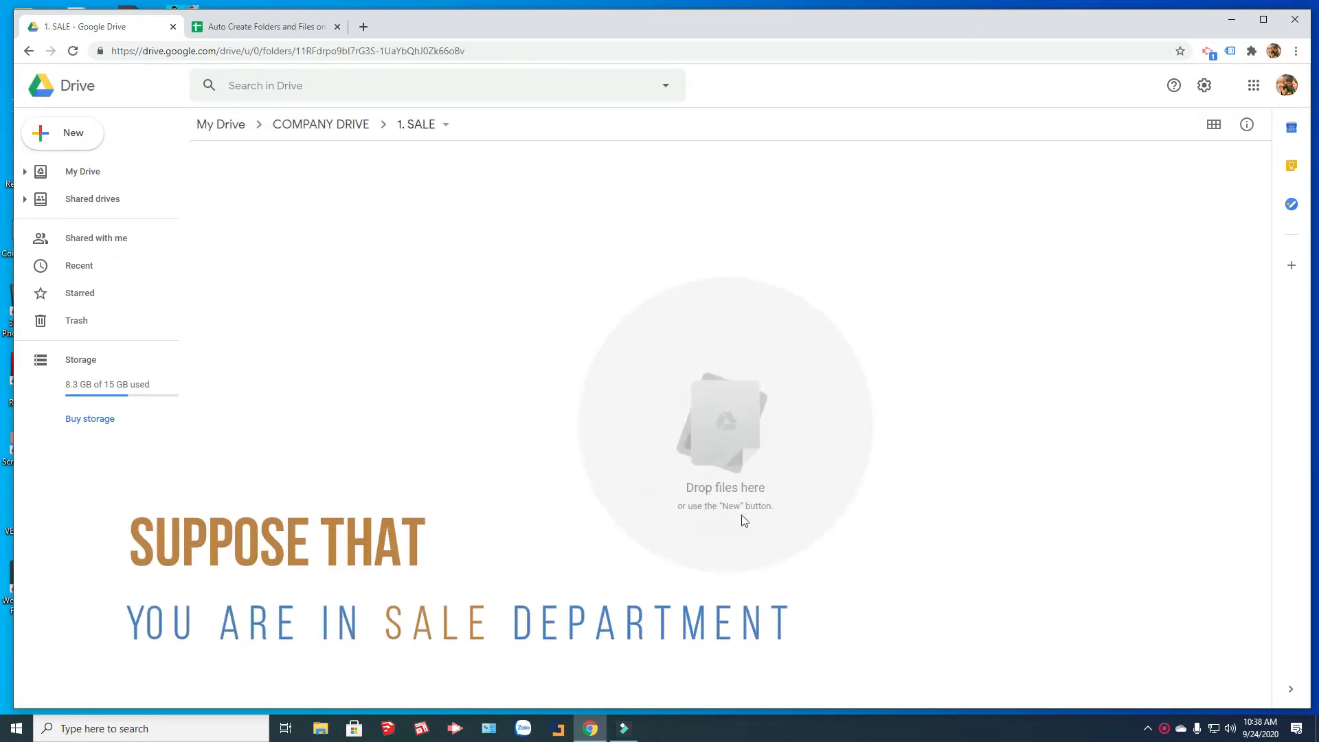
left_click_drag(296, 51, 421, 58)
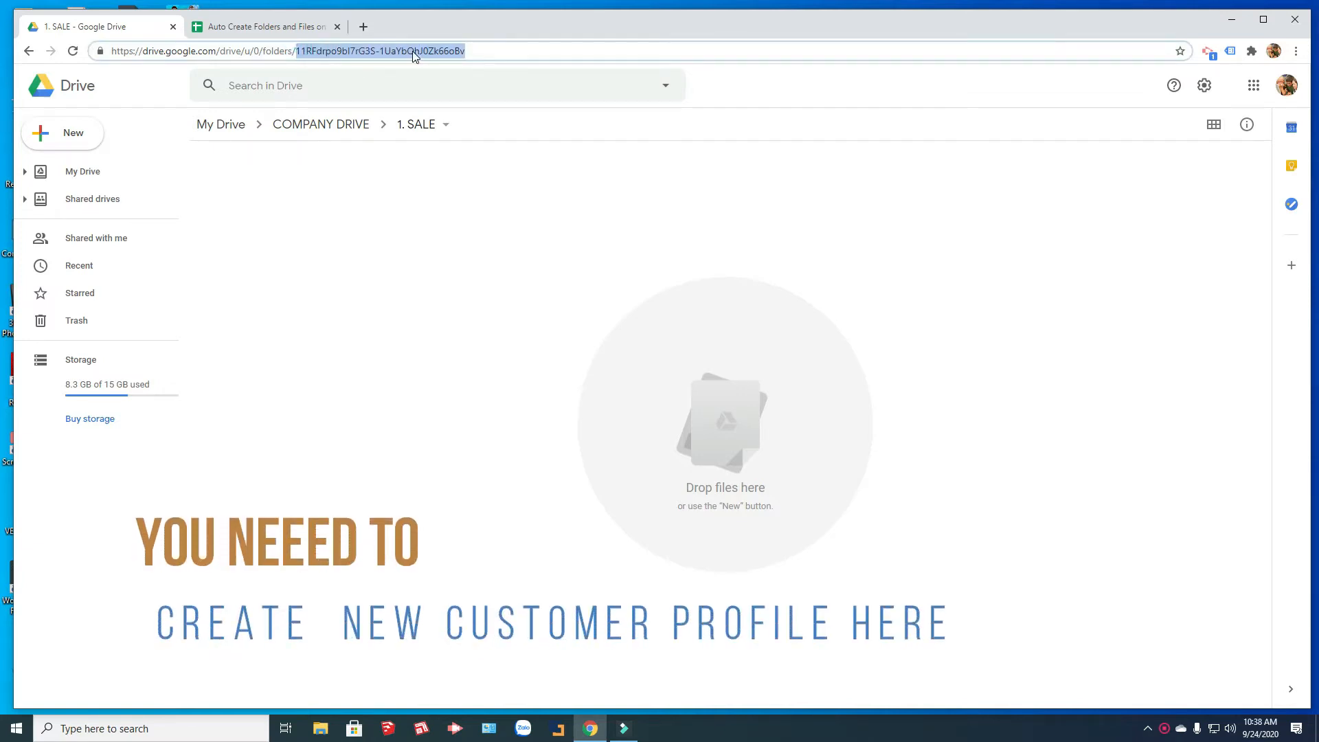
right_click(414, 55)
left_click(454, 127)
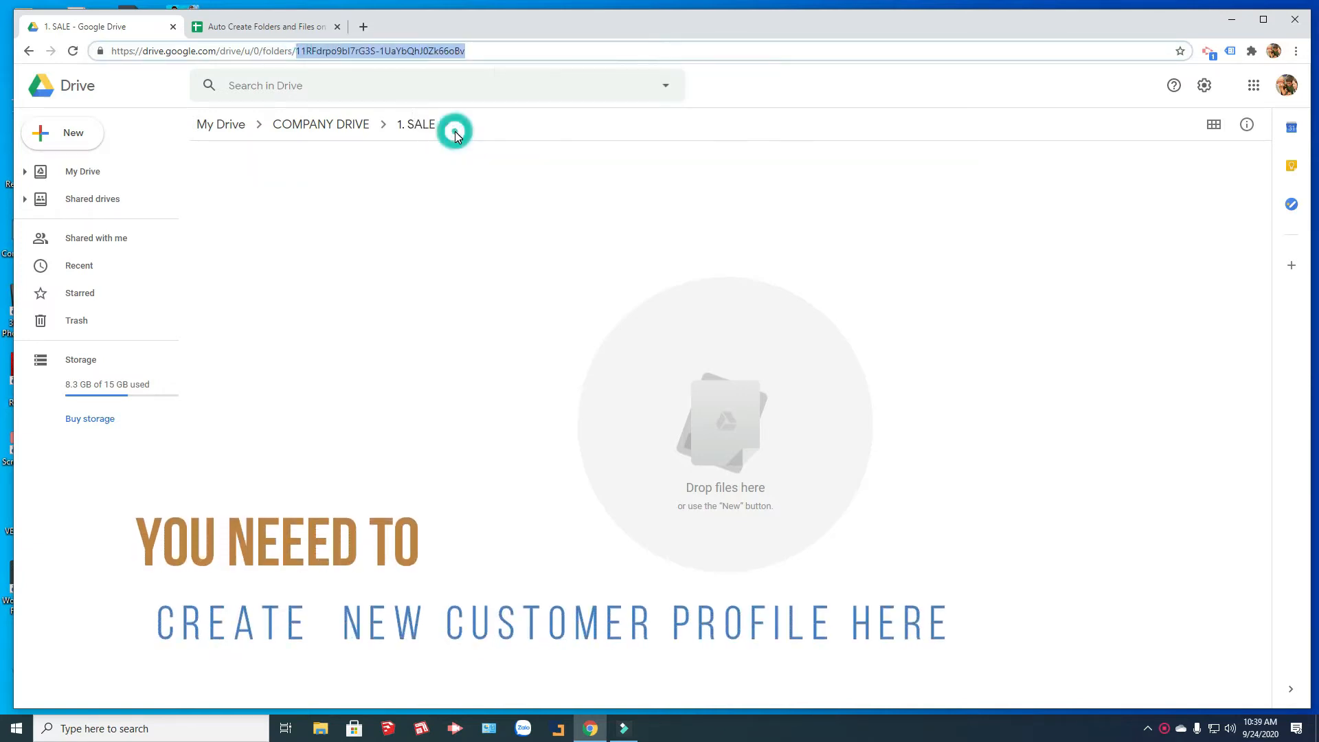
Replace the Root folder ID on the spreadsheet's Setup sheet with the copied SALE folder ID
left_click(261, 26)
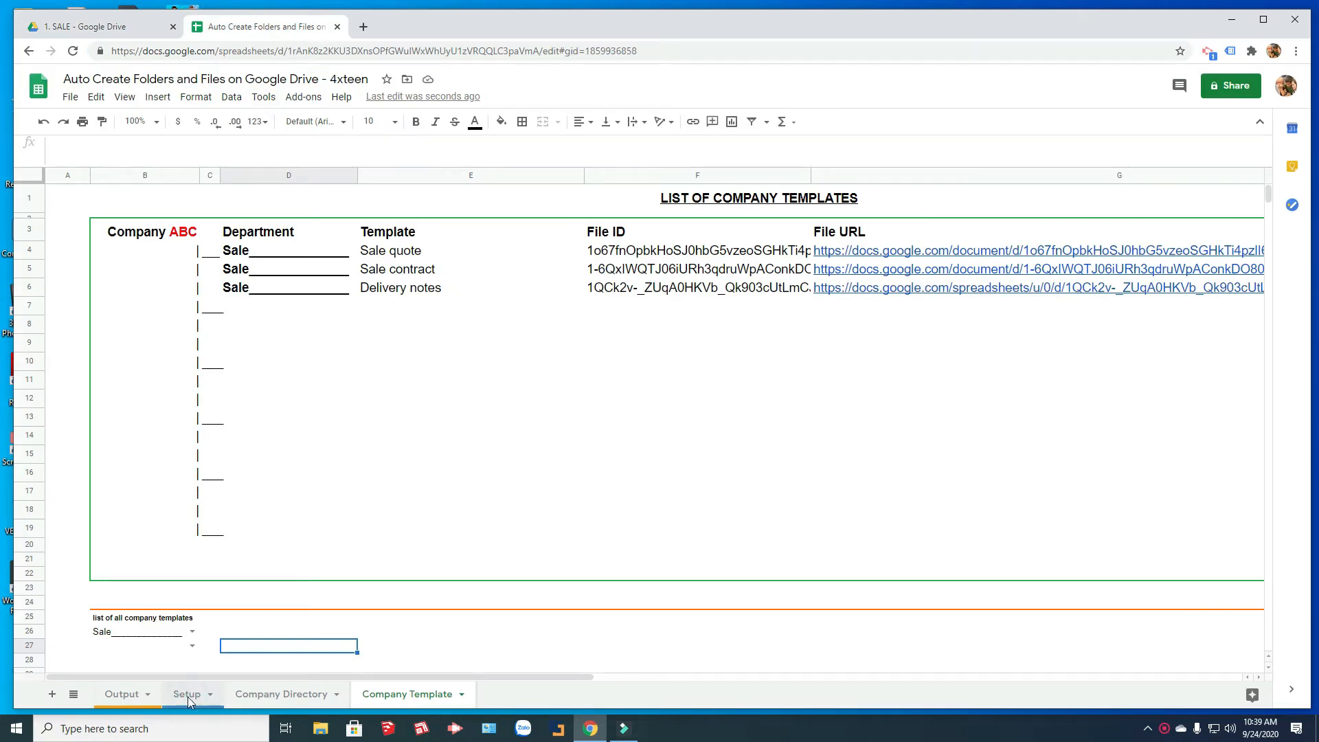
left_click(186, 693)
left_click(445, 259)
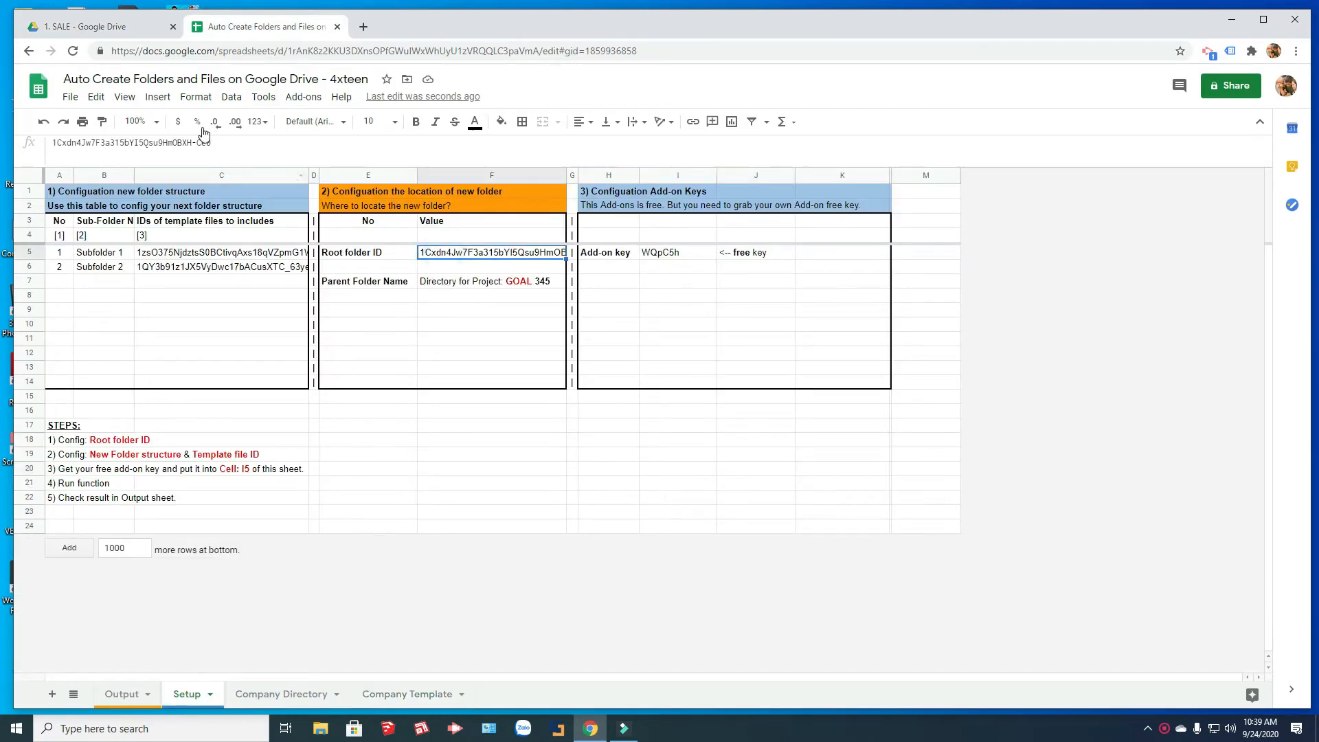
left_click(232, 148)
triple_click(234, 149)
key("ctrl+v")
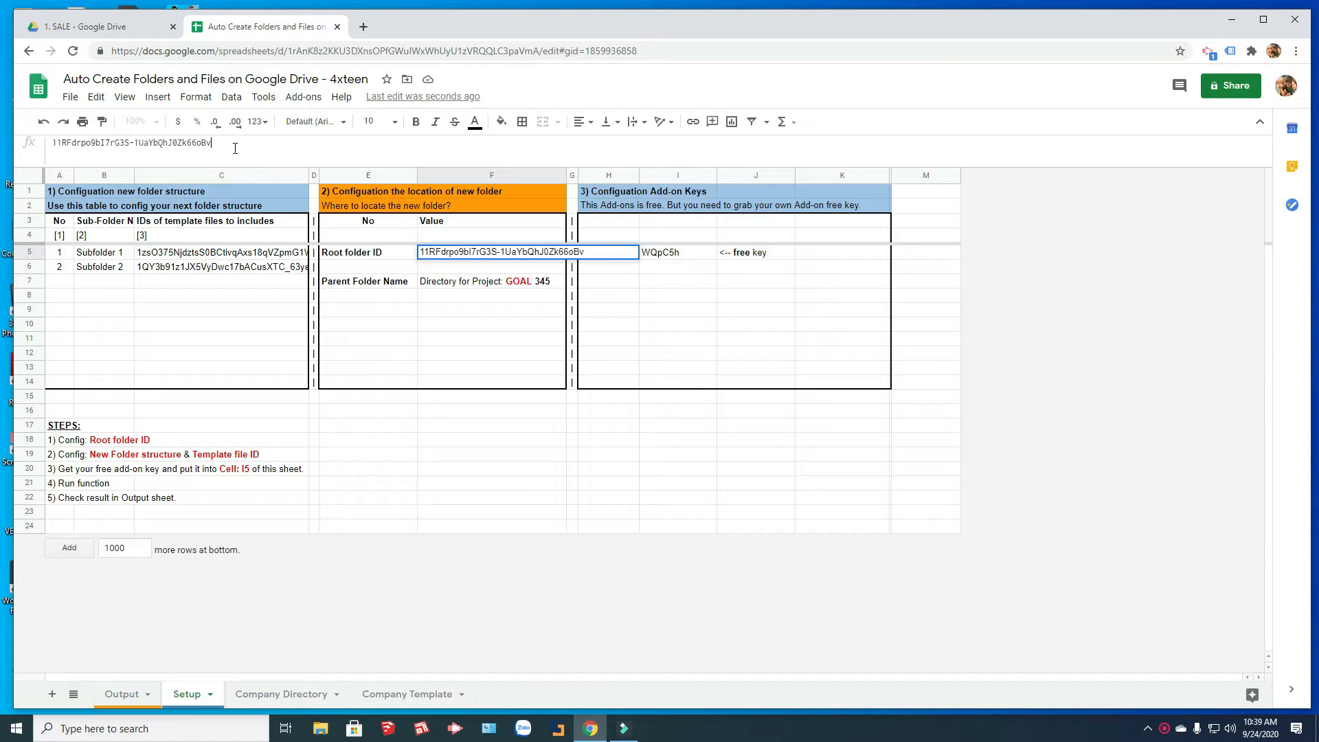
key("Return")
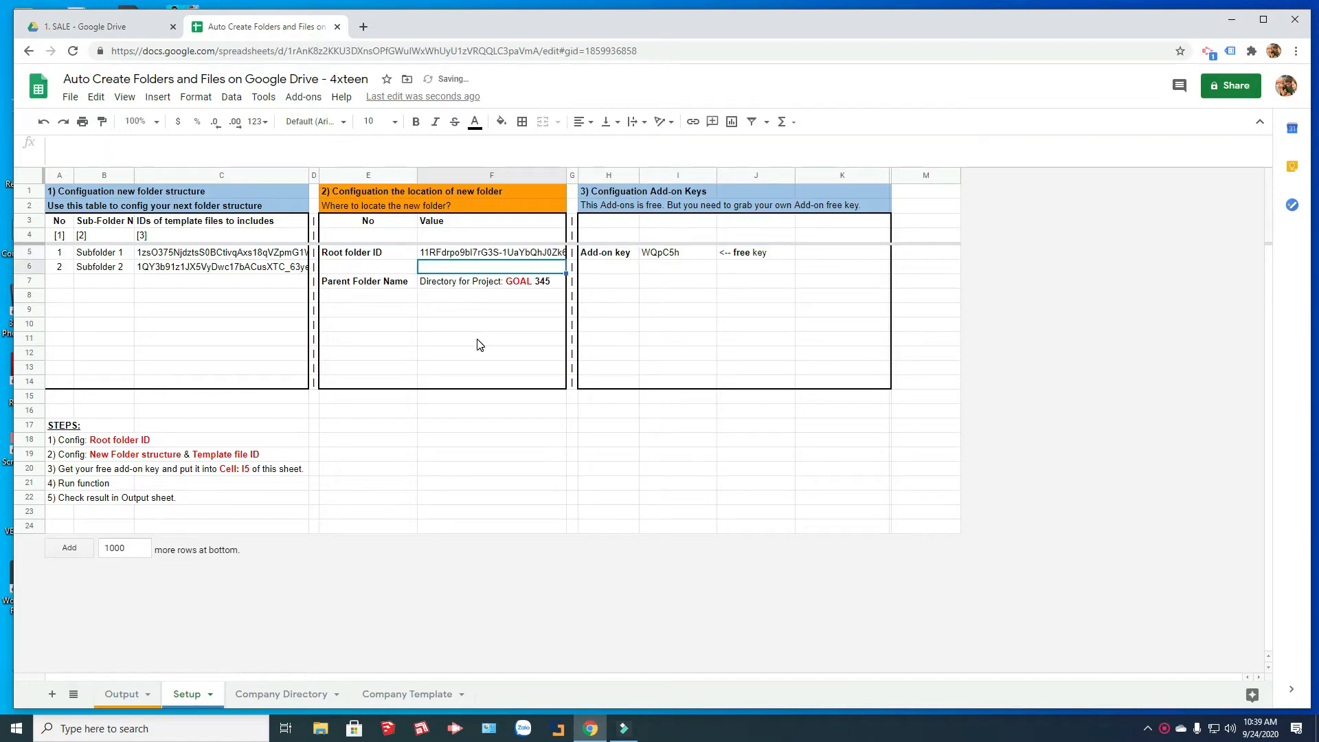
Set the Parent Folder Name to "Directory for client:" followed by the client's first name
left_click(445, 283)
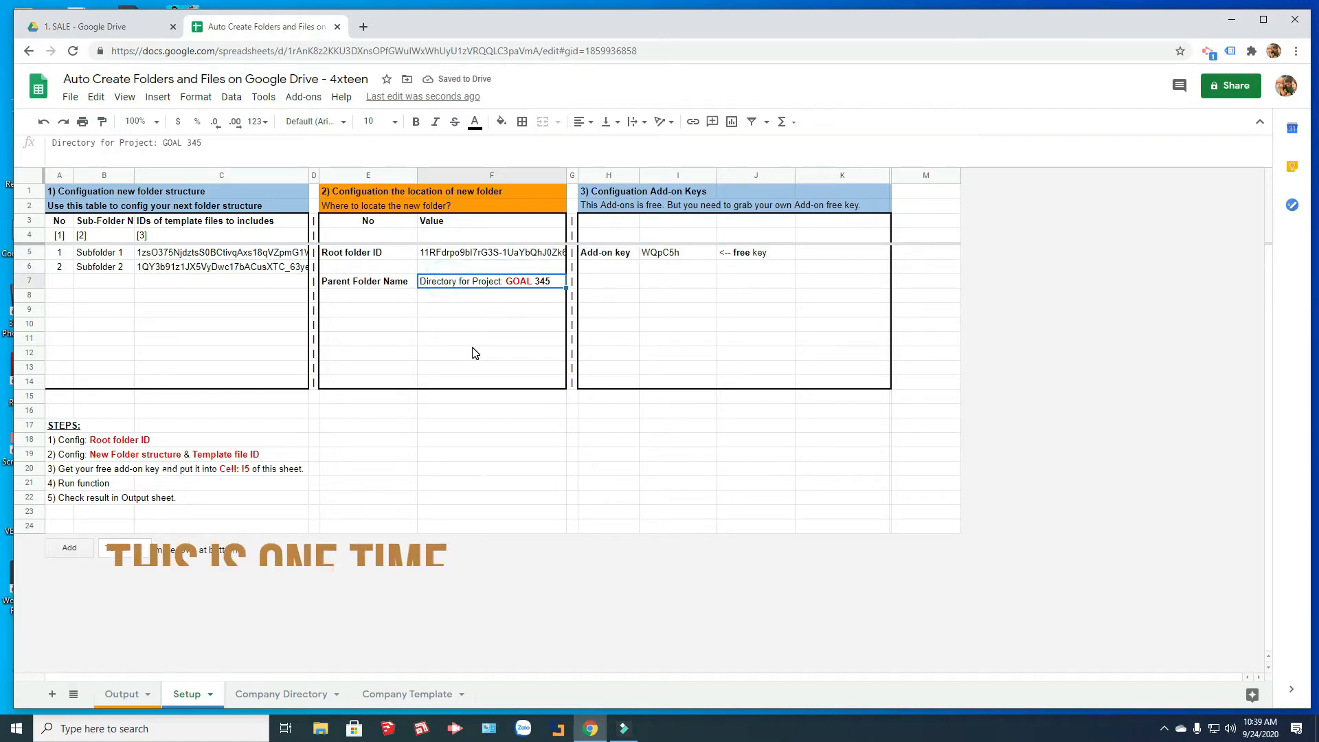
type("Directory for ")
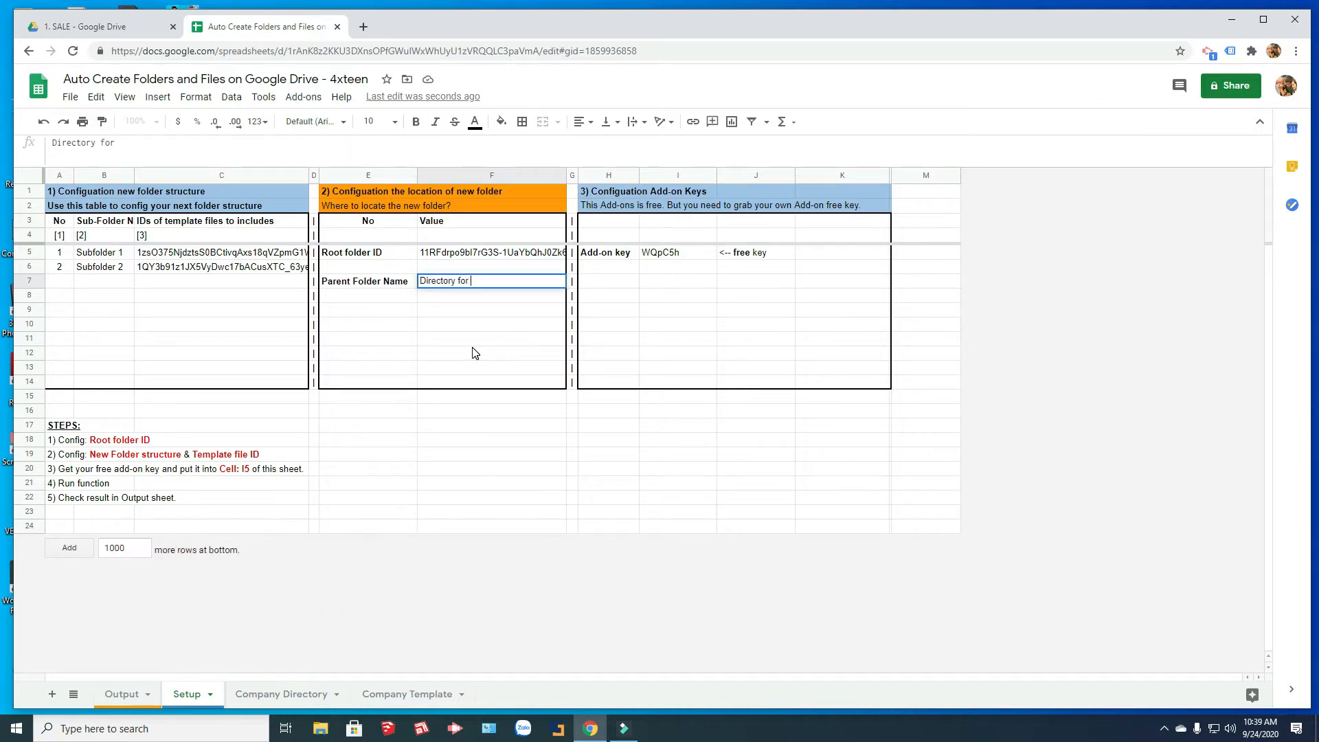
type("client 123")
key("Return")
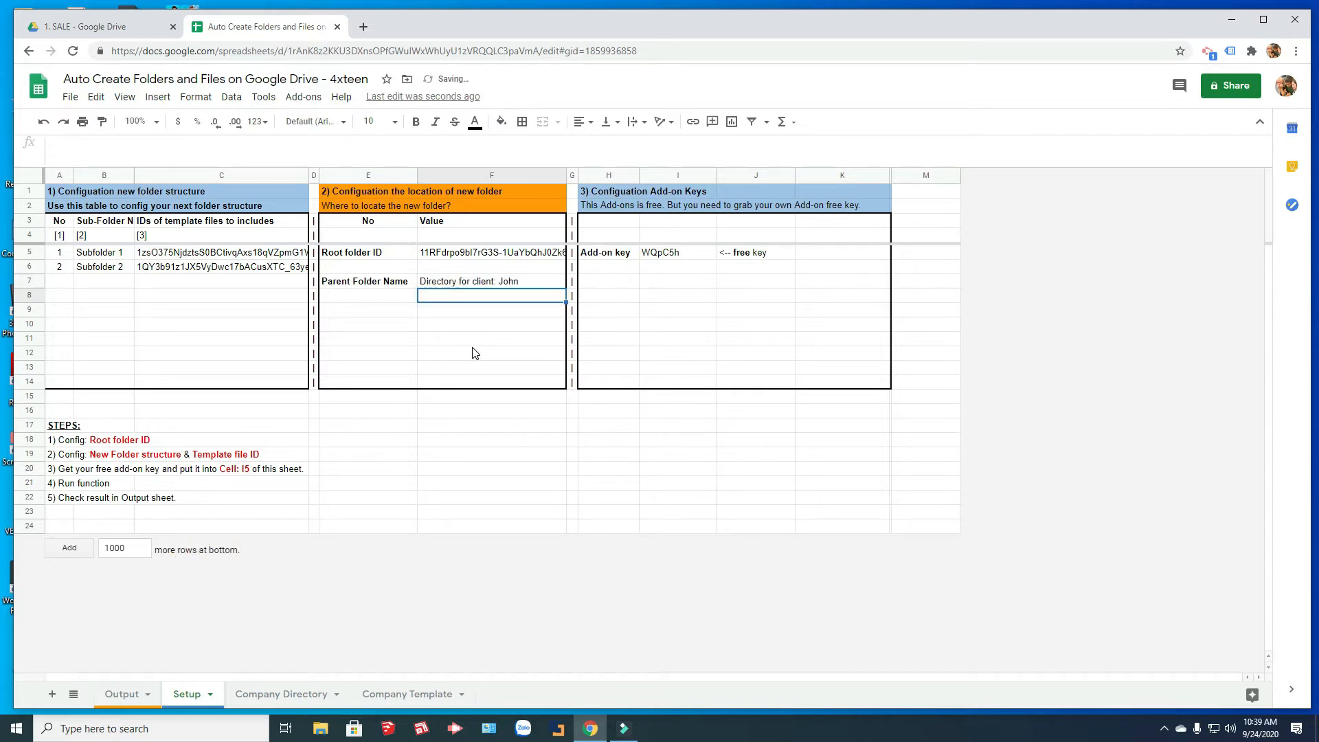
Copy the template names Sale quote, Sale contract and Delivery notes into the Setup sheet's sub-folder name column, starting at B5
left_click(397, 693)
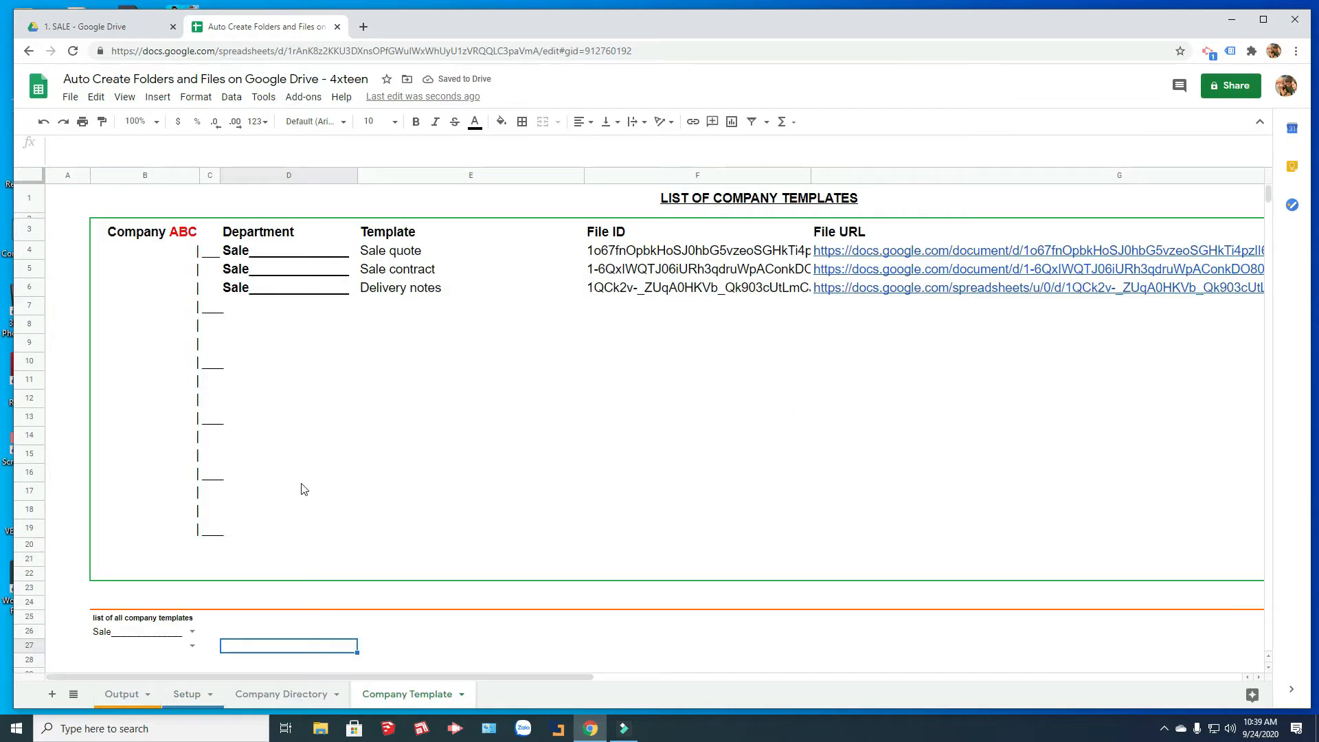
left_click_drag(375, 250, 385, 288)
key("ctrl+c")
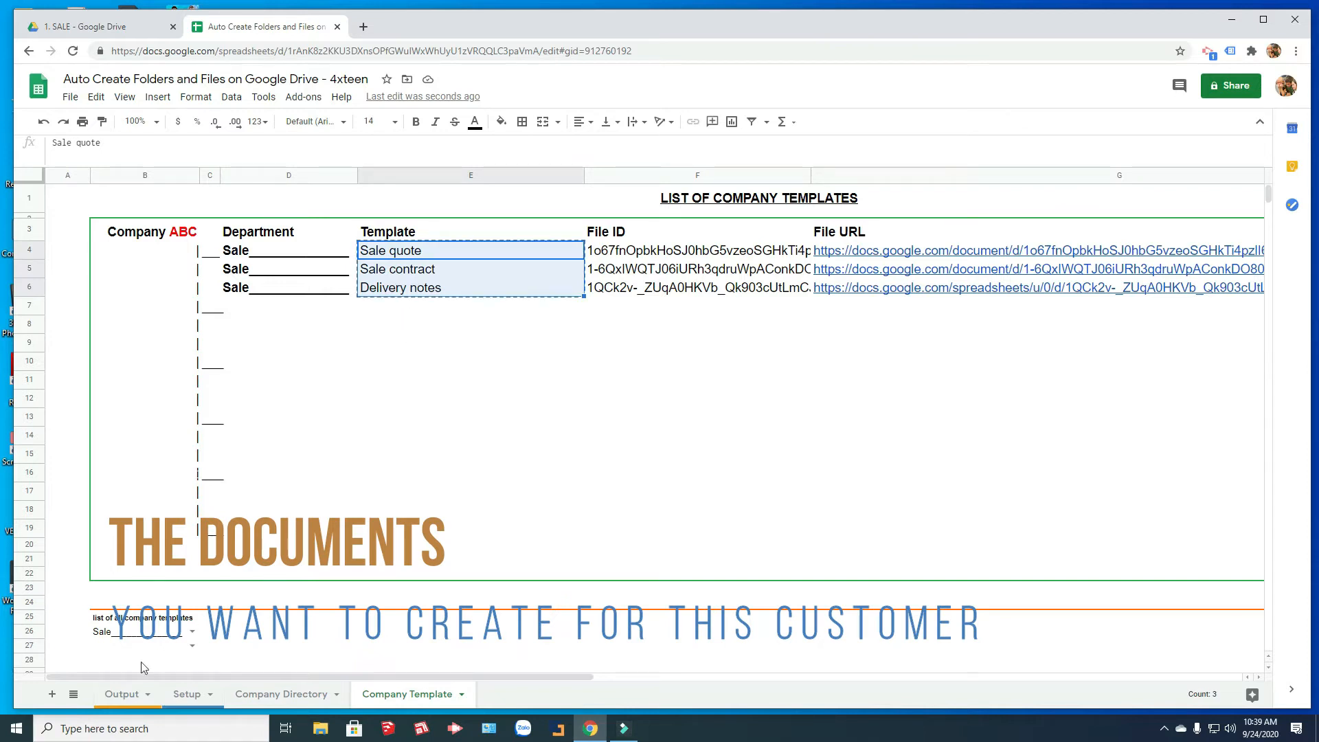
left_click(184, 693)
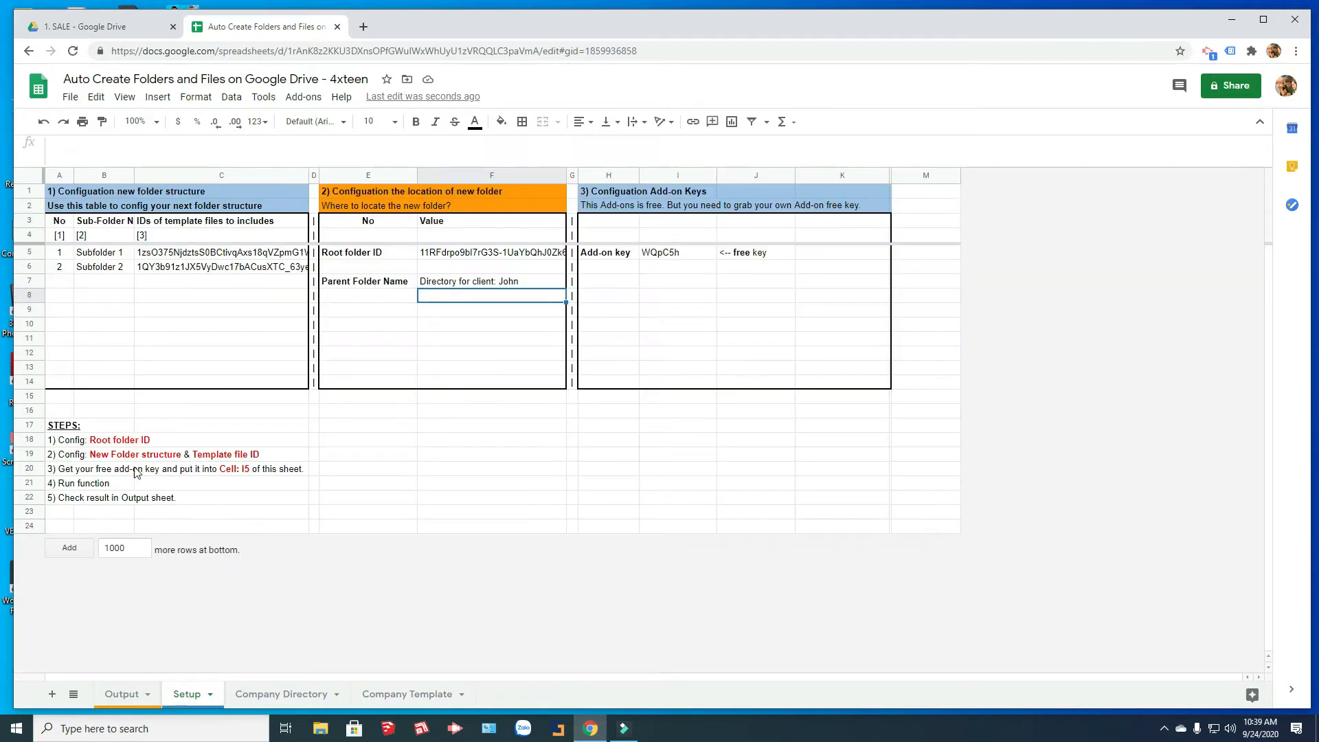
left_click(89, 253)
key("ctrl+v")
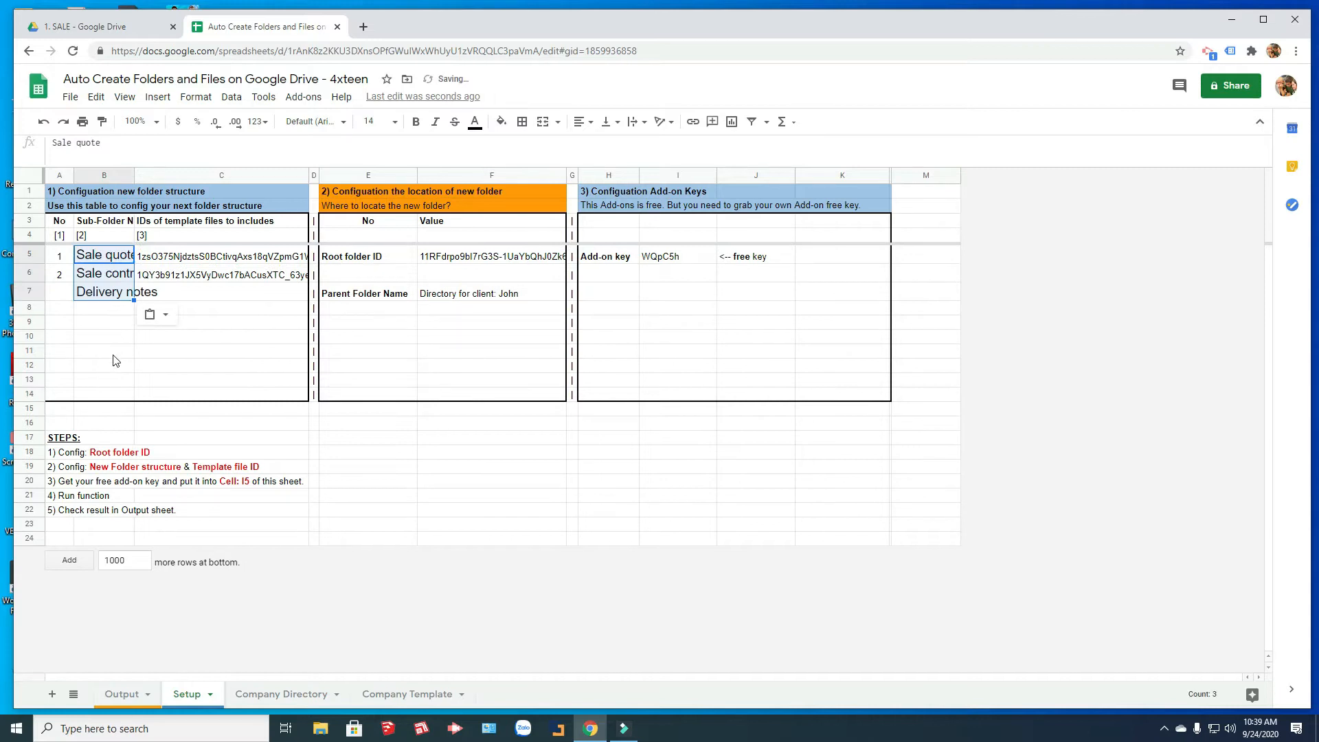
Number the Delivery notes row as 3 in the folder structure table
left_click(59, 259)
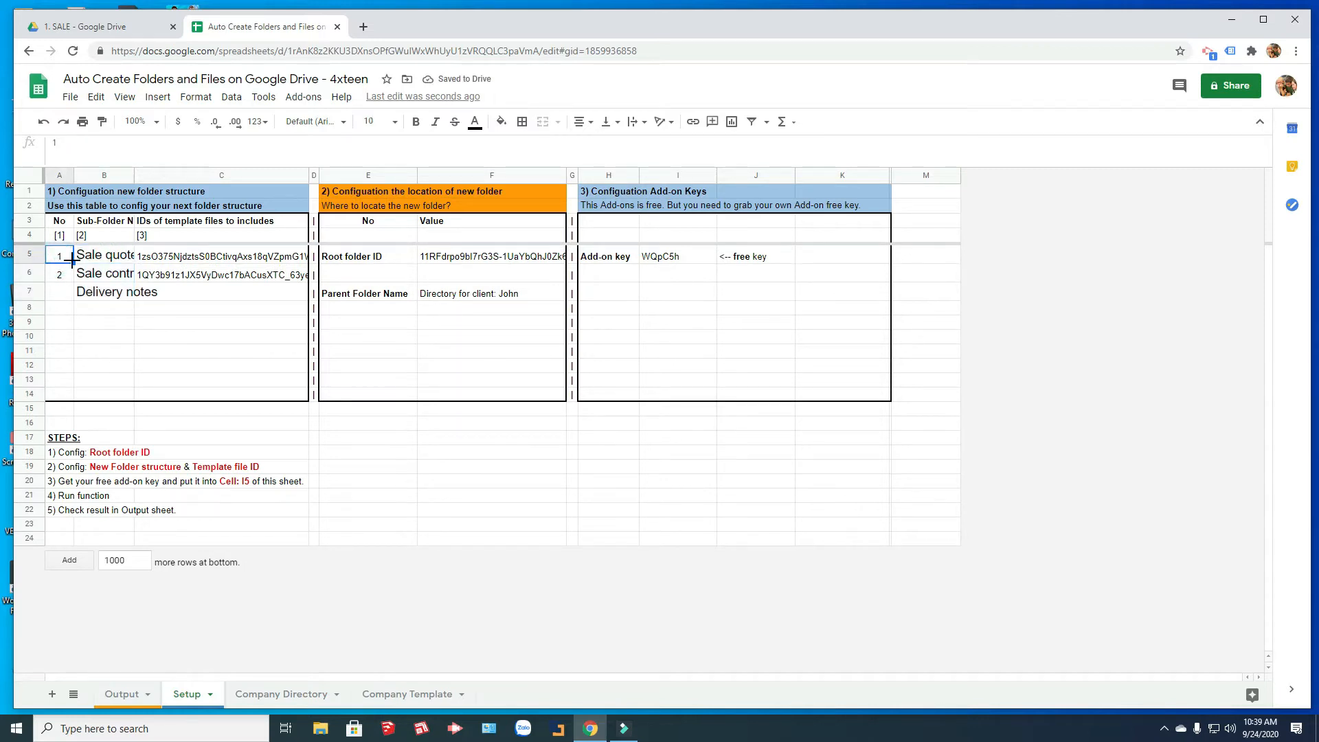
left_click(63, 280)
left_click_drag(73, 282, 73, 300)
left_click(55, 297)
type("3")
key("Tab")
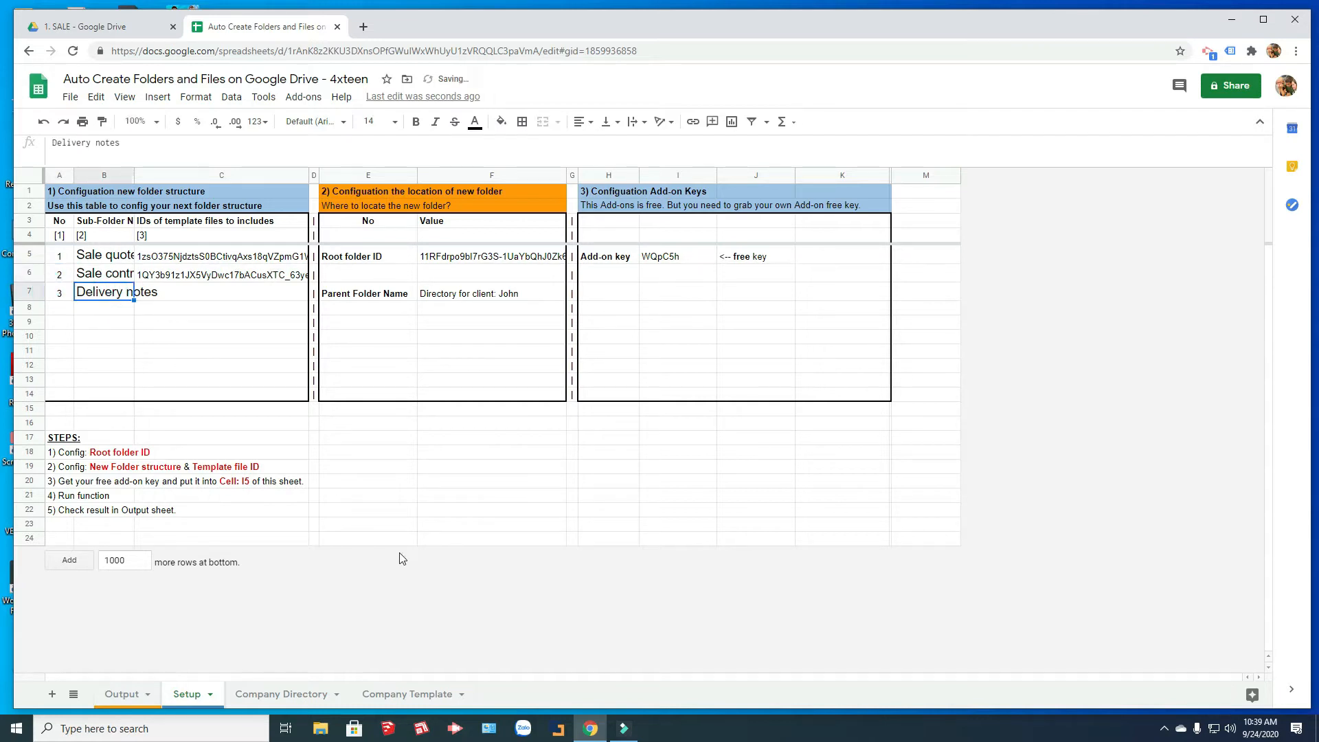
Copy the three Sale template file IDs from Company Template into the Setup sheet's template ID column, starting at C5
left_click(406, 694)
left_click_drag(618, 251, 625, 287)
key("ctrl+c")
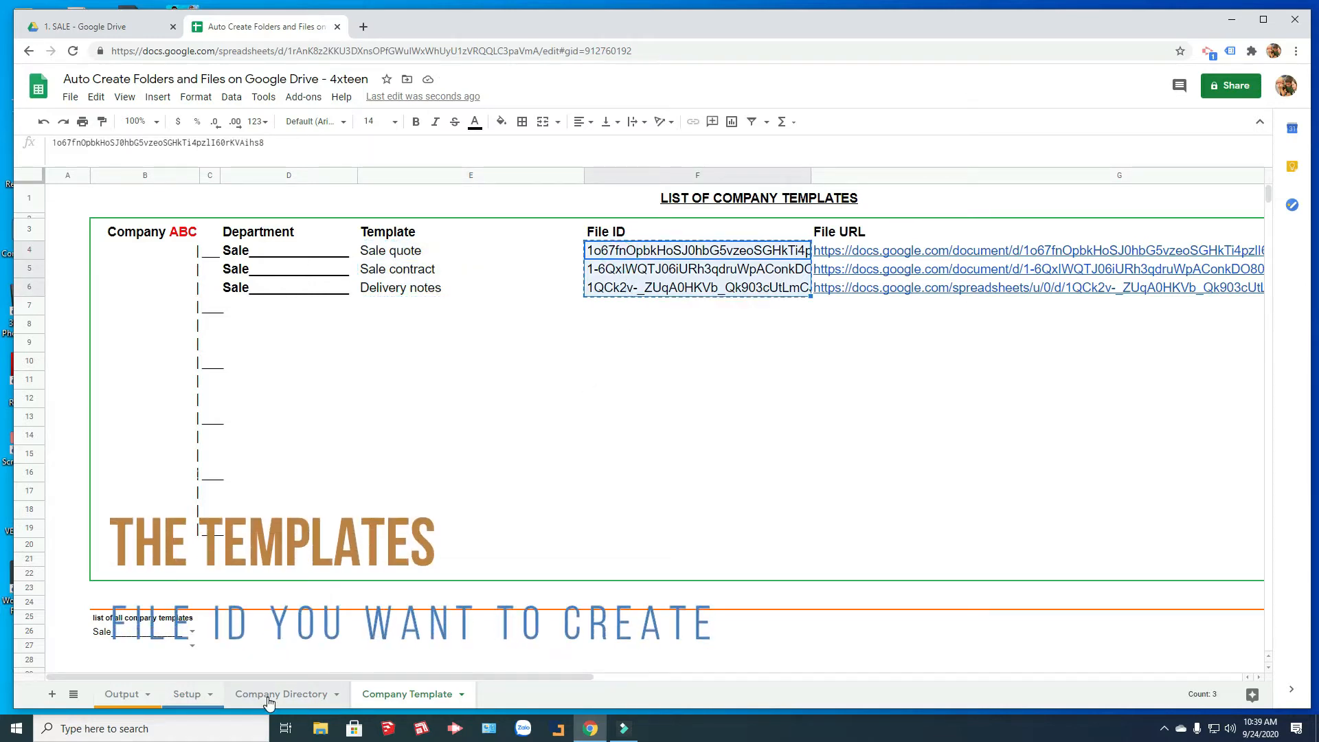
left_click(186, 694)
left_click(157, 255)
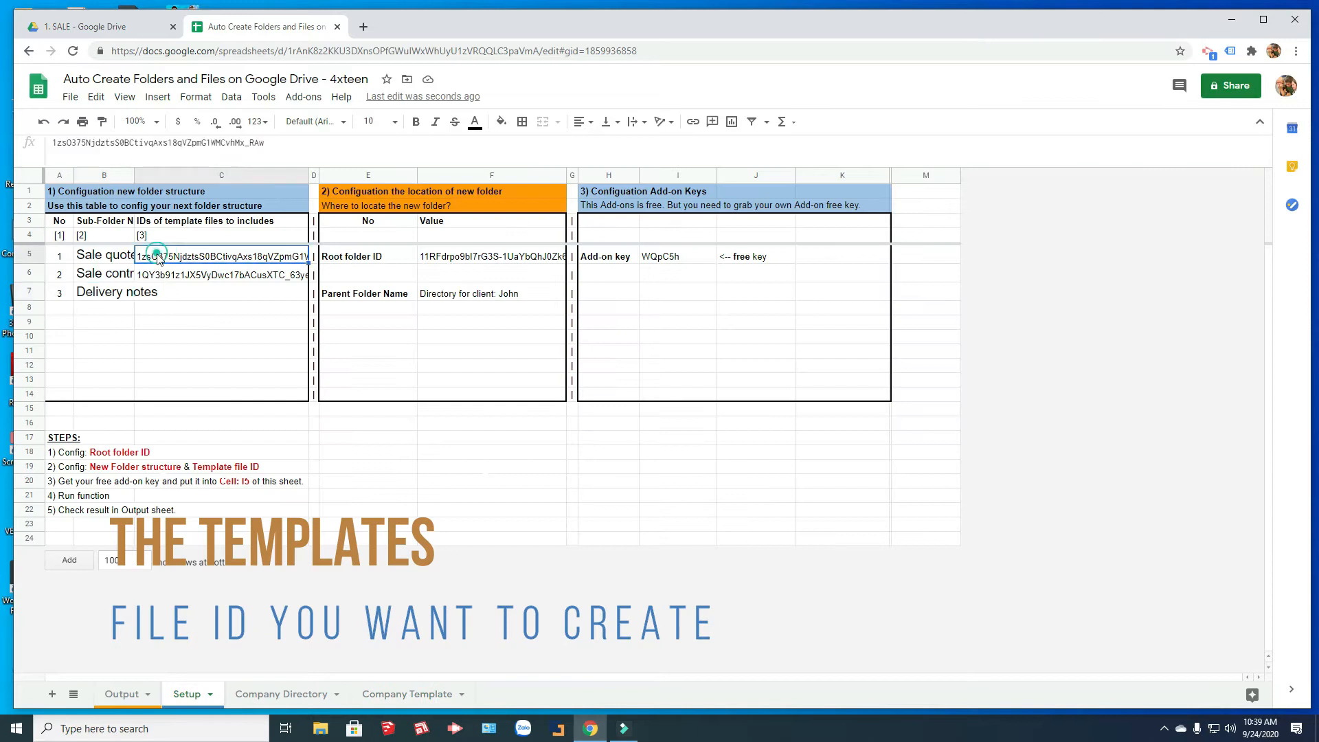
key("ctrl+v")
left_click(190, 343)
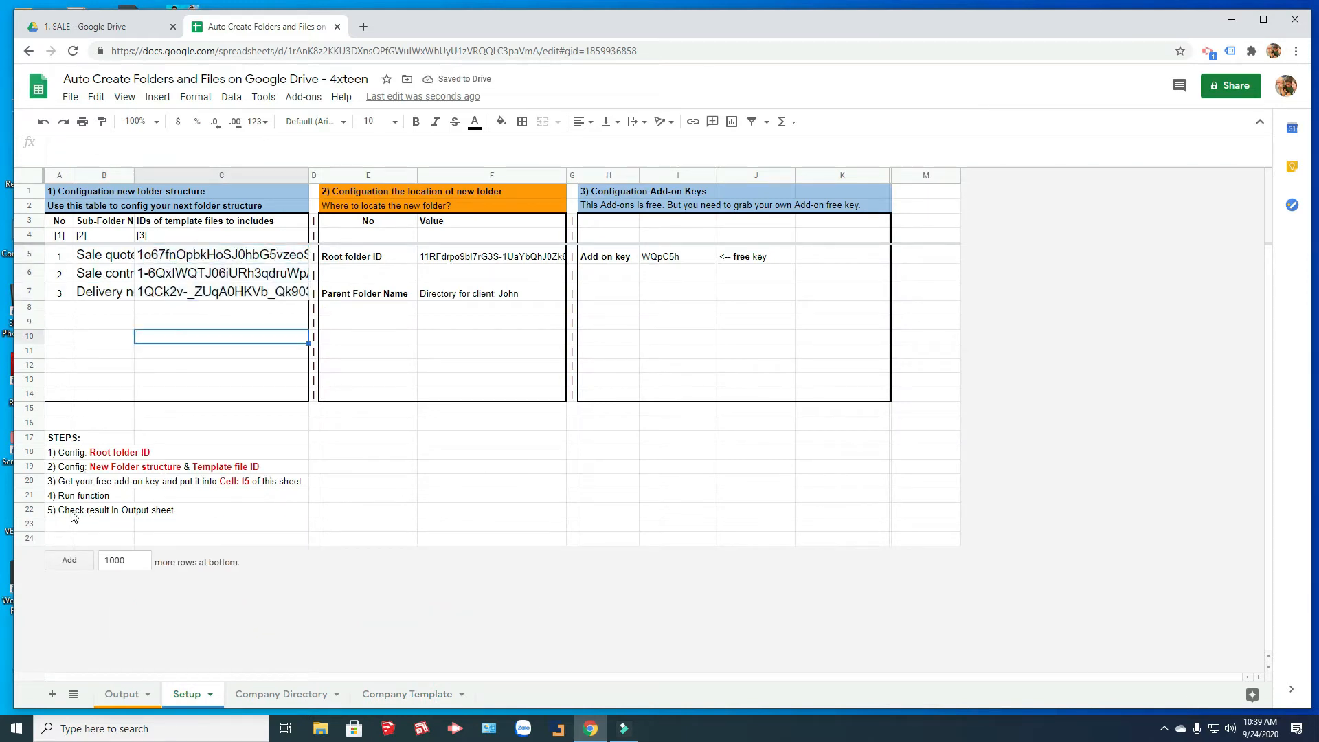
Set the font size of the pasted sub-folder names and template IDs in B5:C7 to 10
left_click_drag(96, 256, 206, 292)
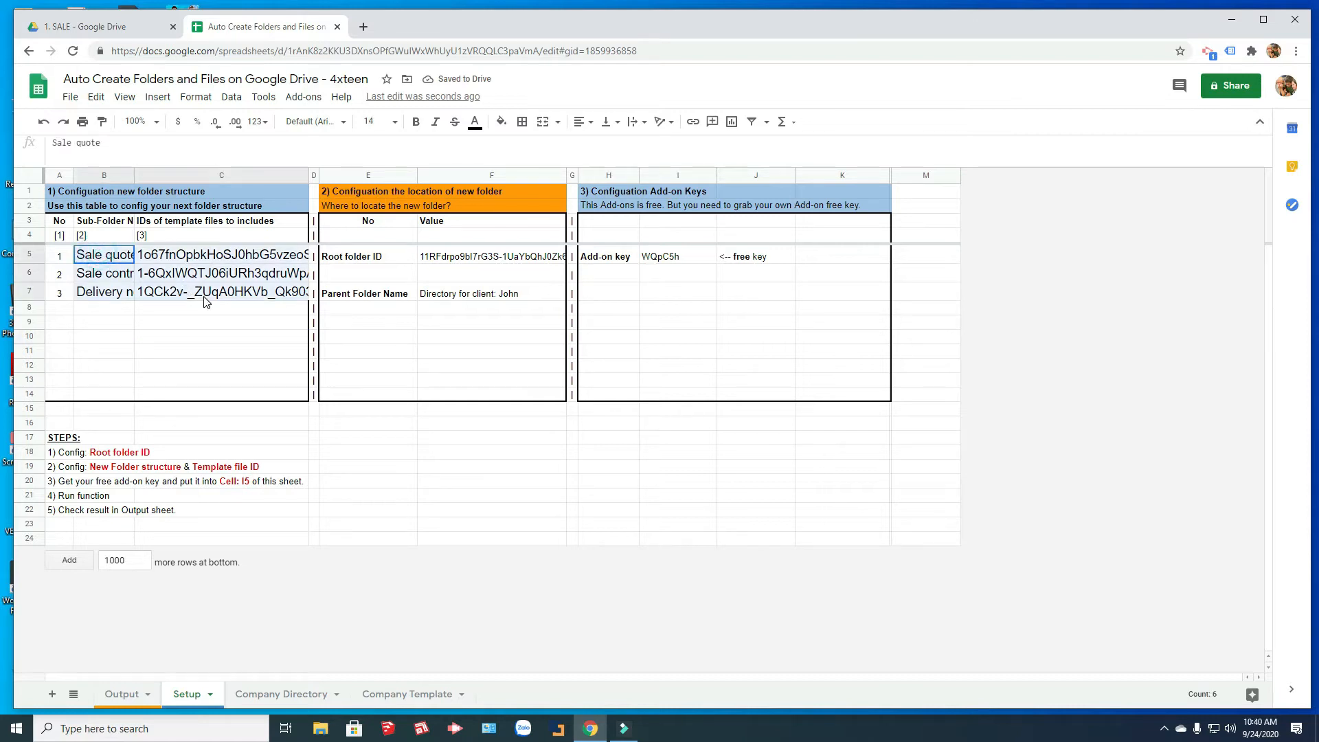
left_click(395, 122)
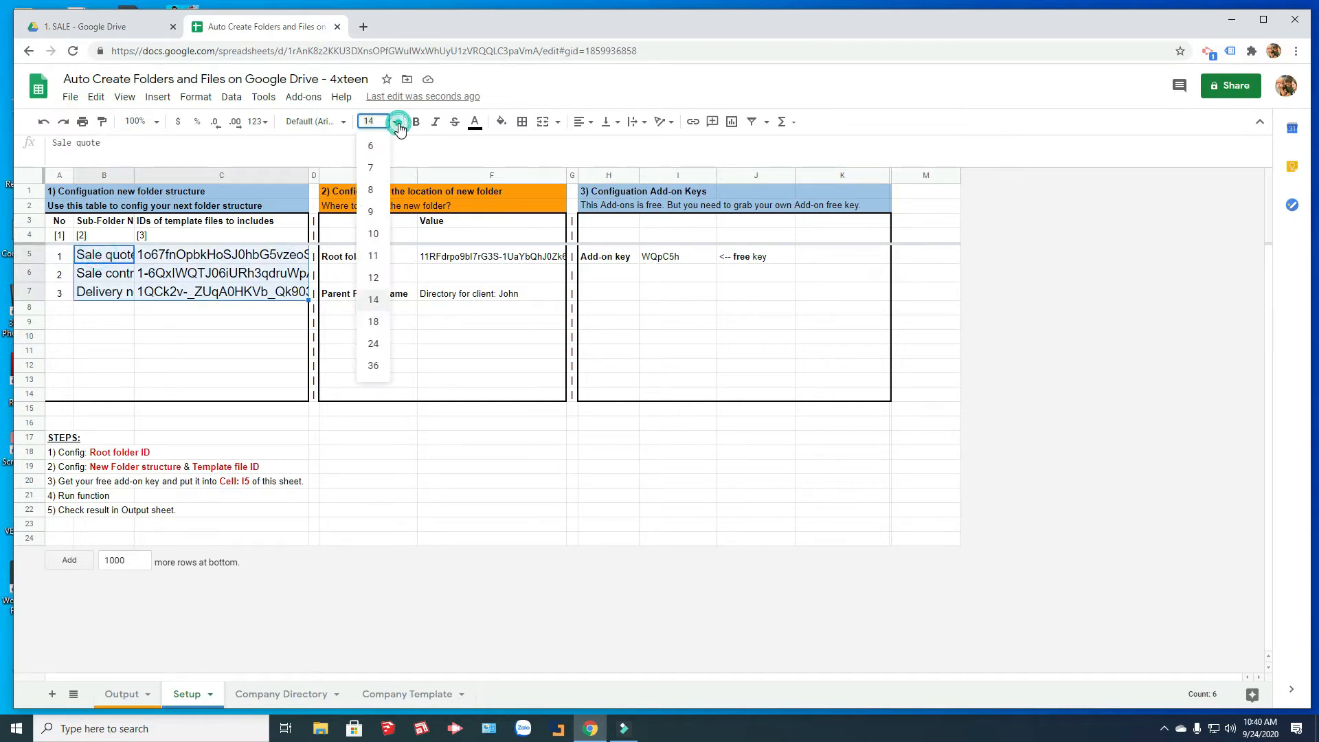
left_click(372, 236)
left_click(433, 483)
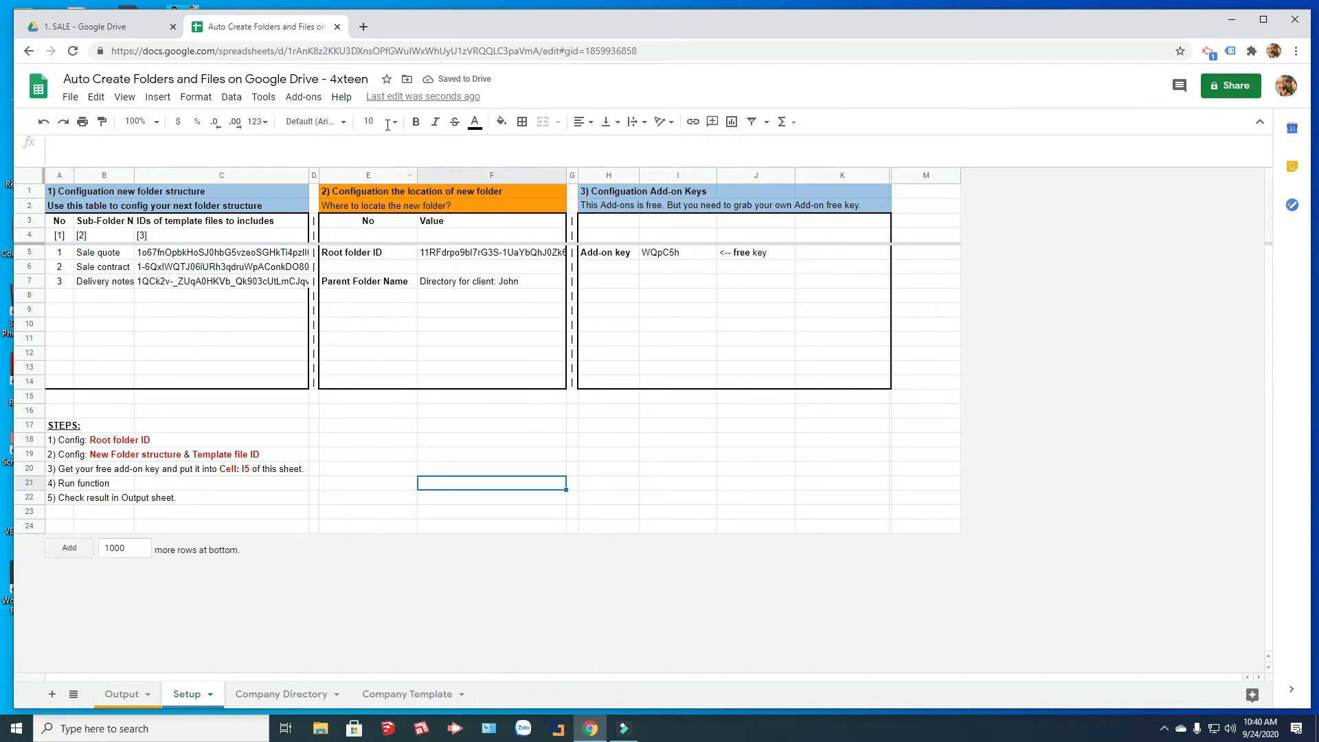
Check the Output sheet, return to Setup, and run the Auto create directory add-on's Create Folders & Files function
left_click(303, 98)
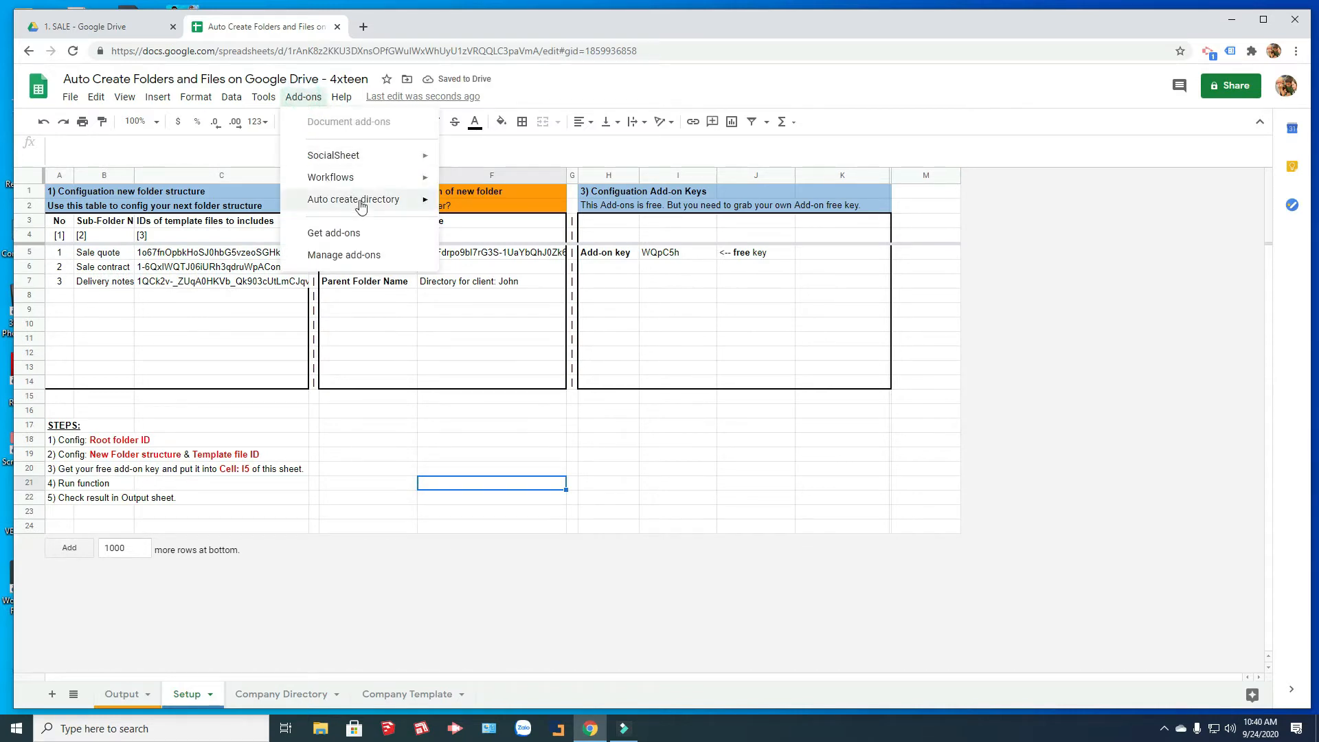
mouse_move(359, 202)
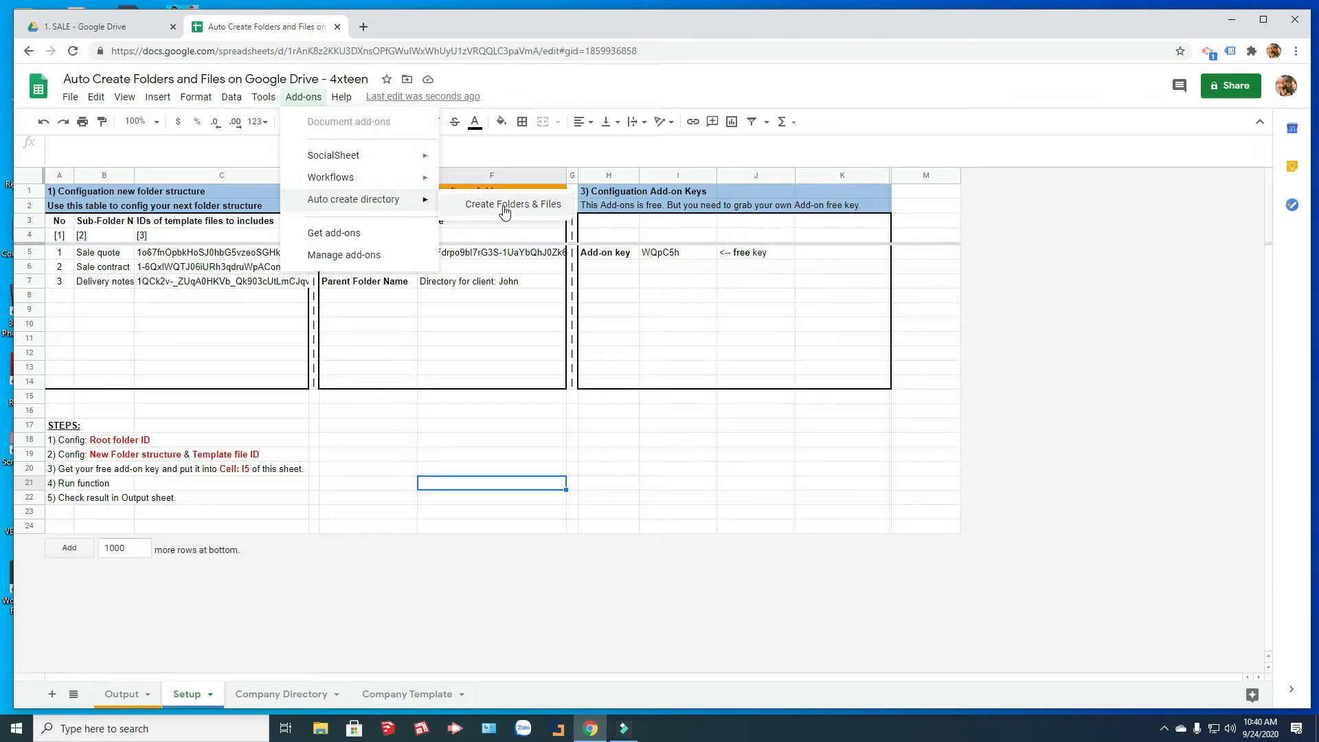
left_click(122, 694)
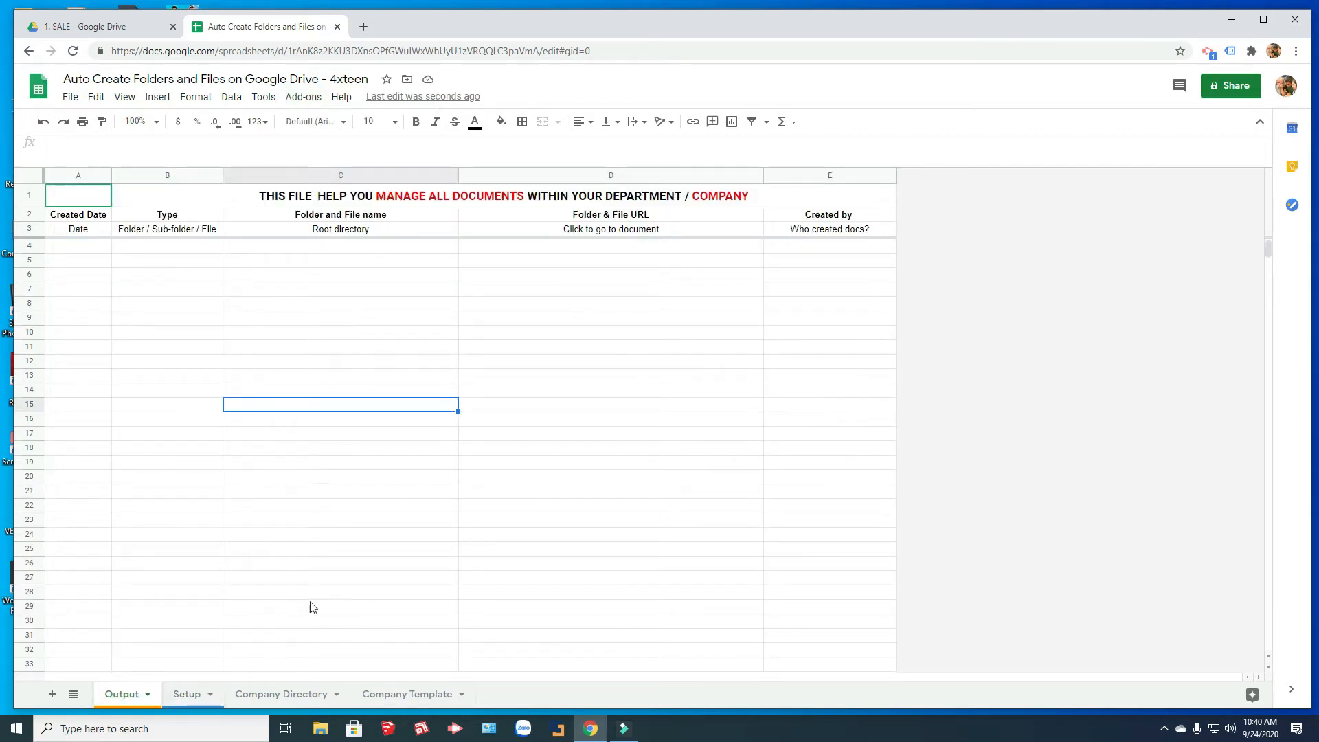
left_click(196, 695)
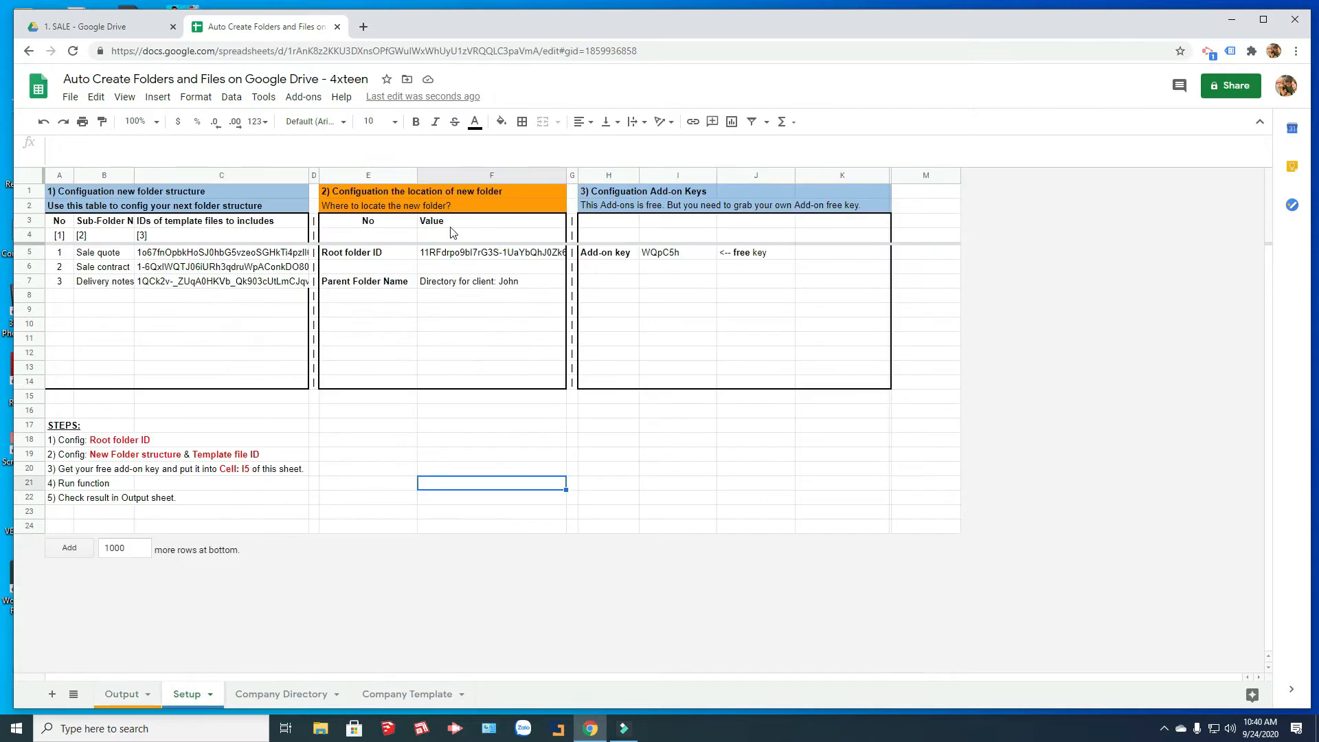
left_click(303, 97)
mouse_move(362, 200)
left_click(489, 214)
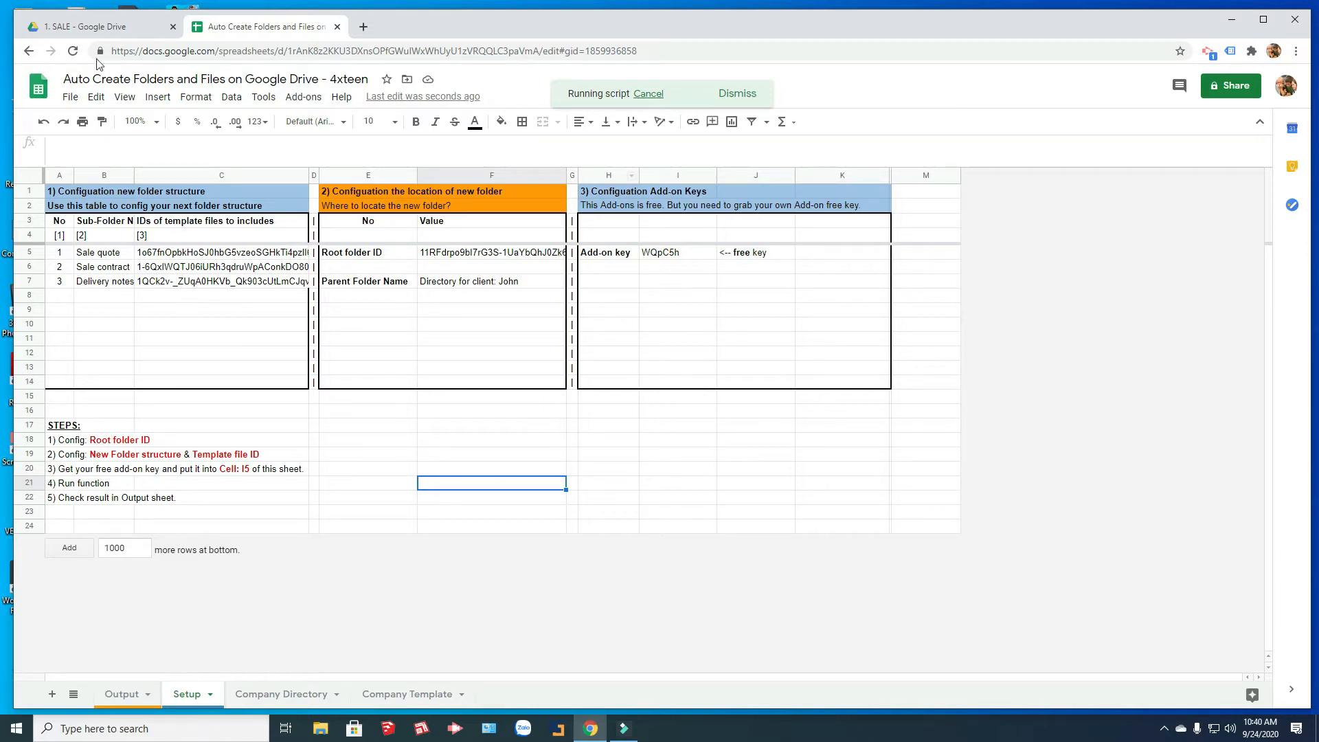
Switch to Google Drive, open the new client directory in 1. SALE, and inspect its Delivery notes subfolder
left_click(90, 26)
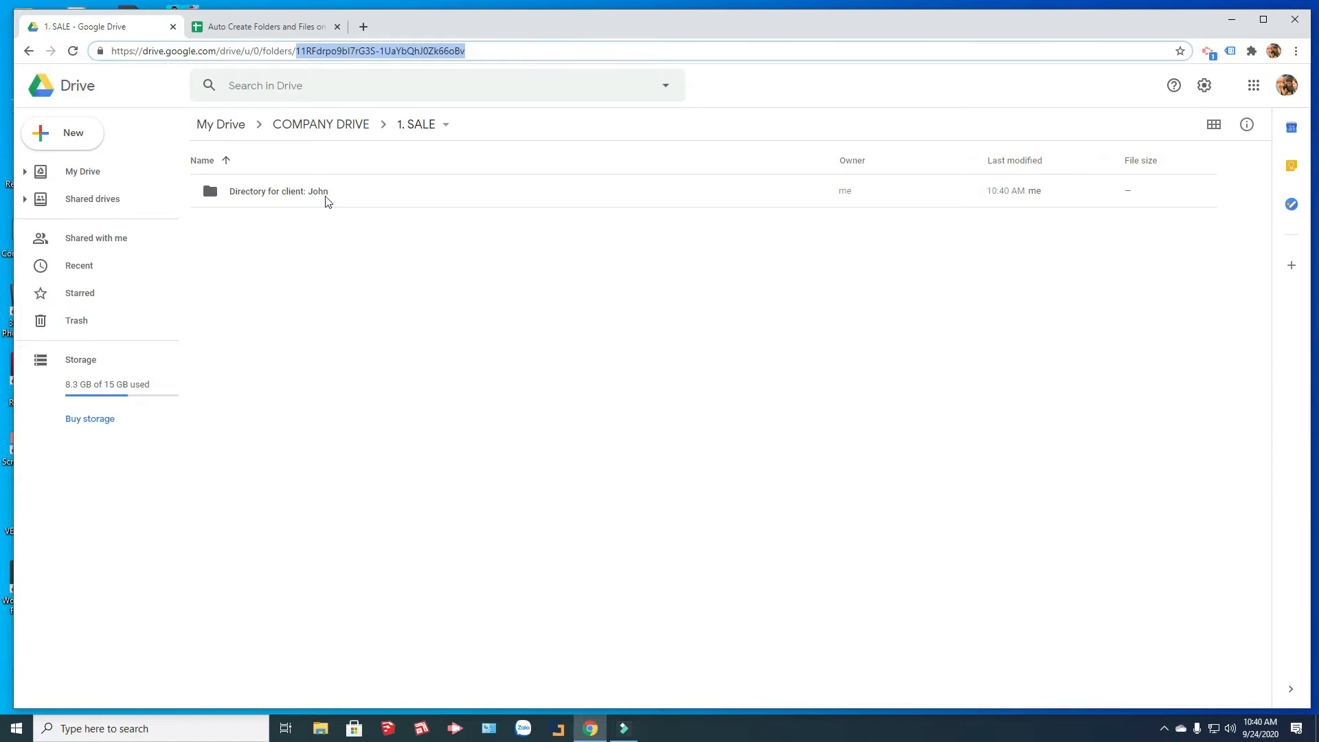
double_click(321, 194)
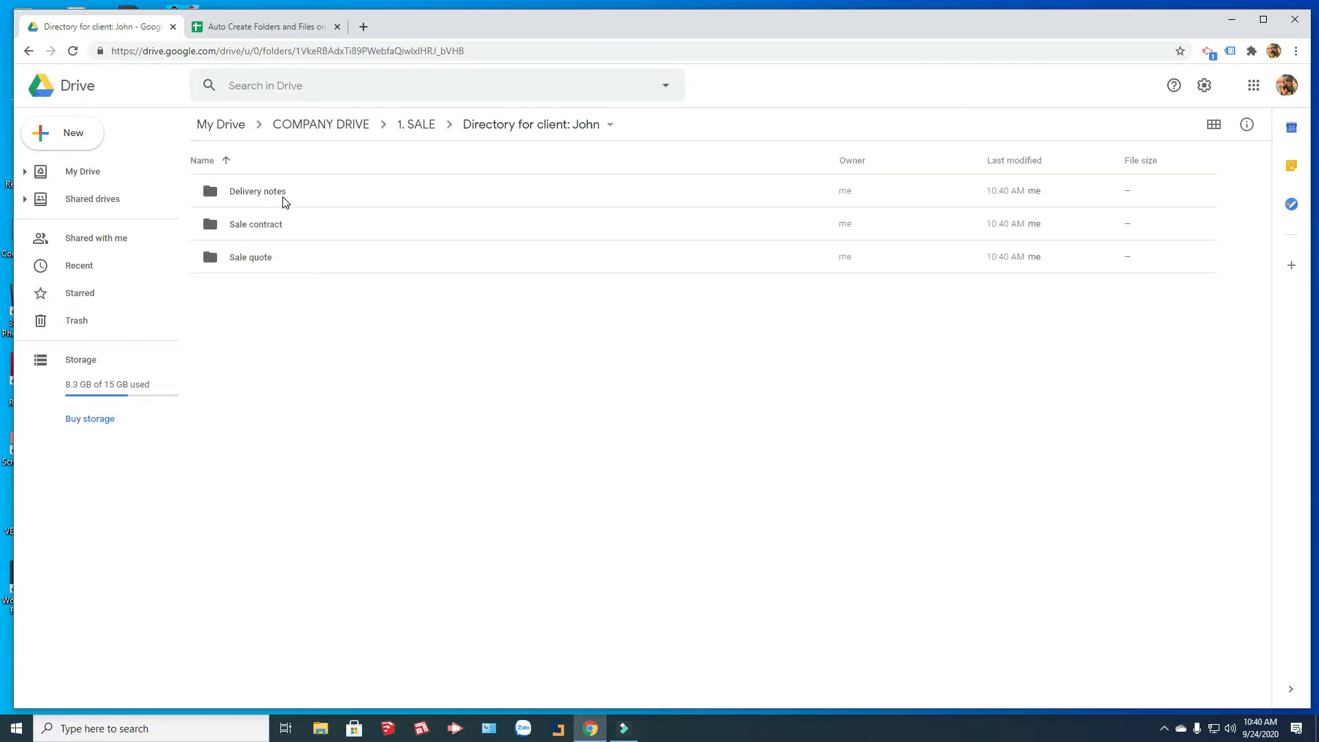
double_click(274, 198)
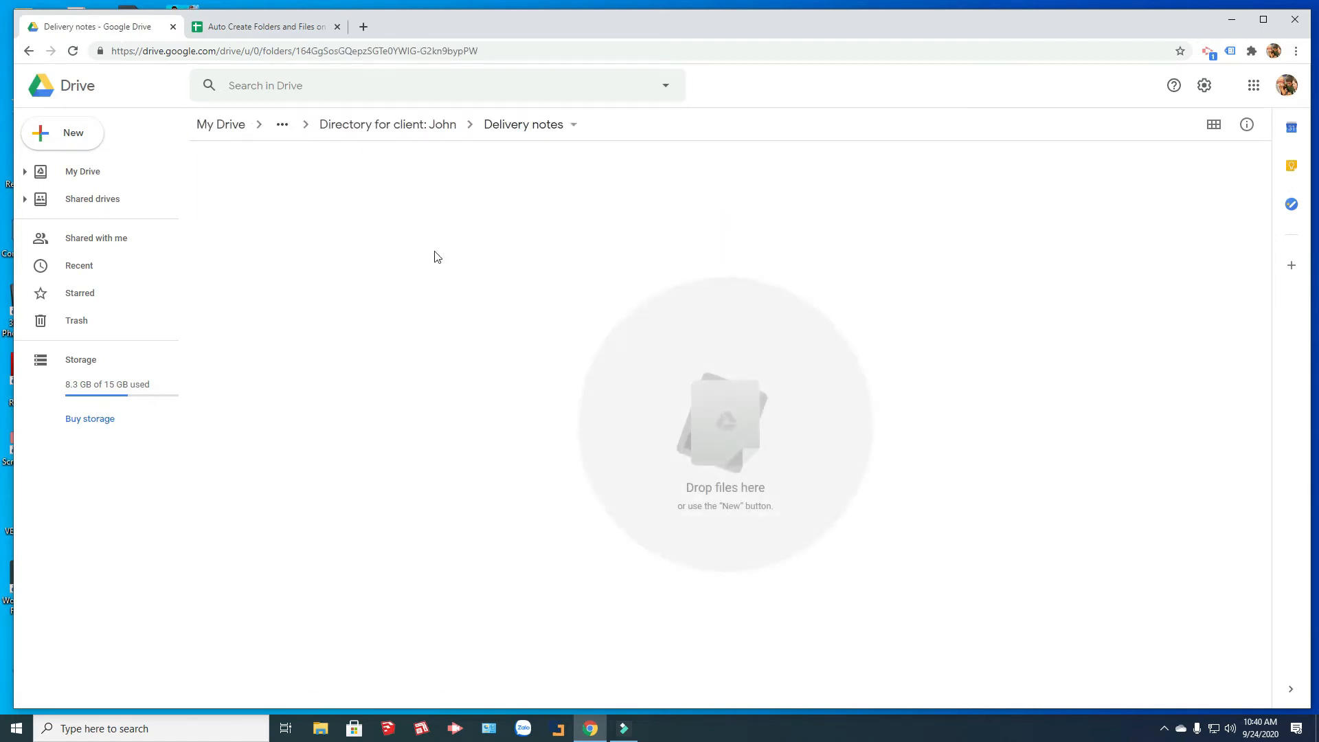
left_click(30, 53)
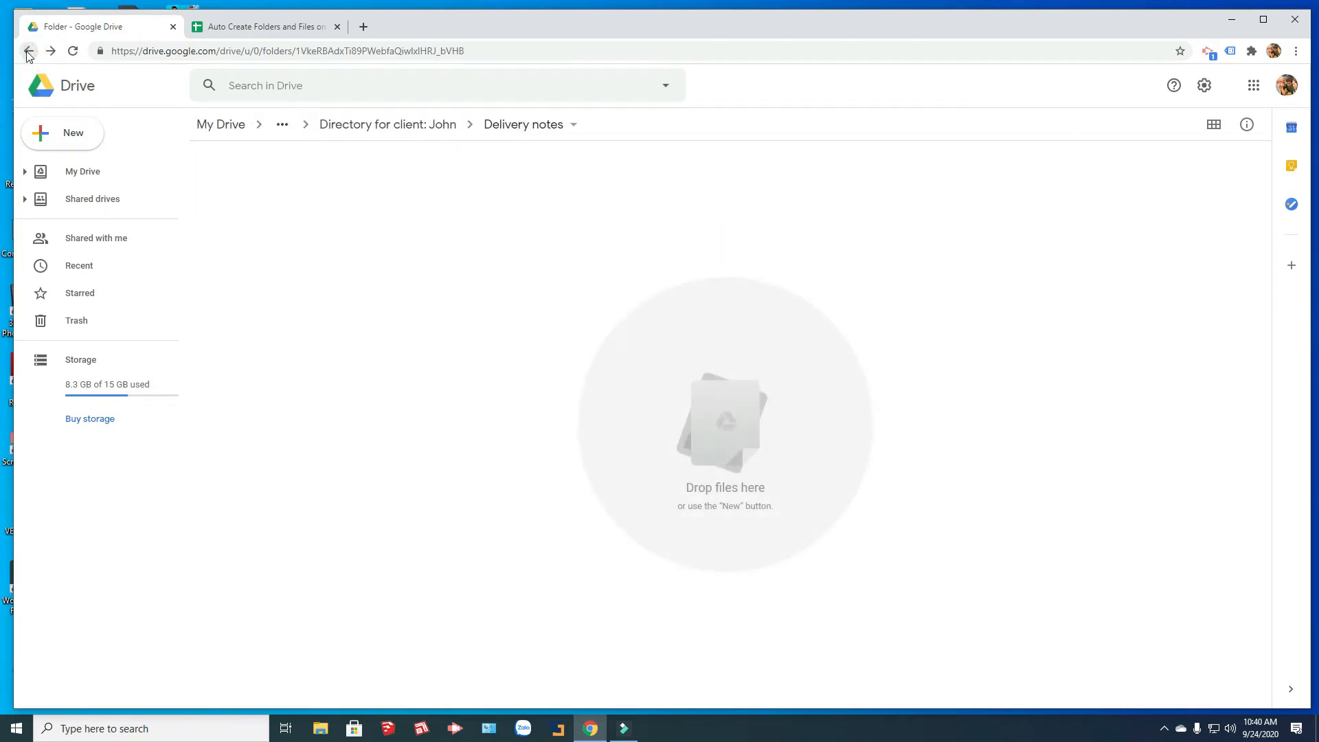
Open the client directory's Sale contract subfolder and its contract document, then return to the Drive folder
double_click(271, 237)
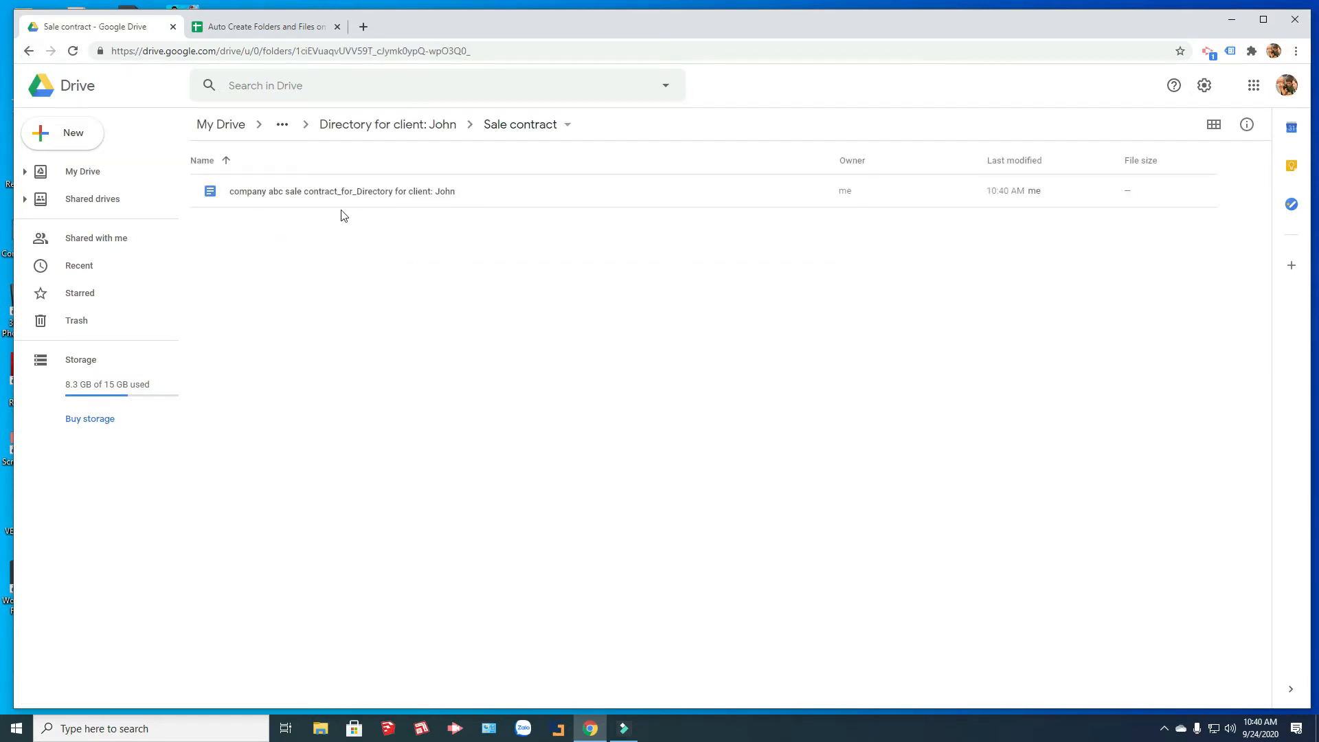
left_click(348, 195)
double_click(306, 198)
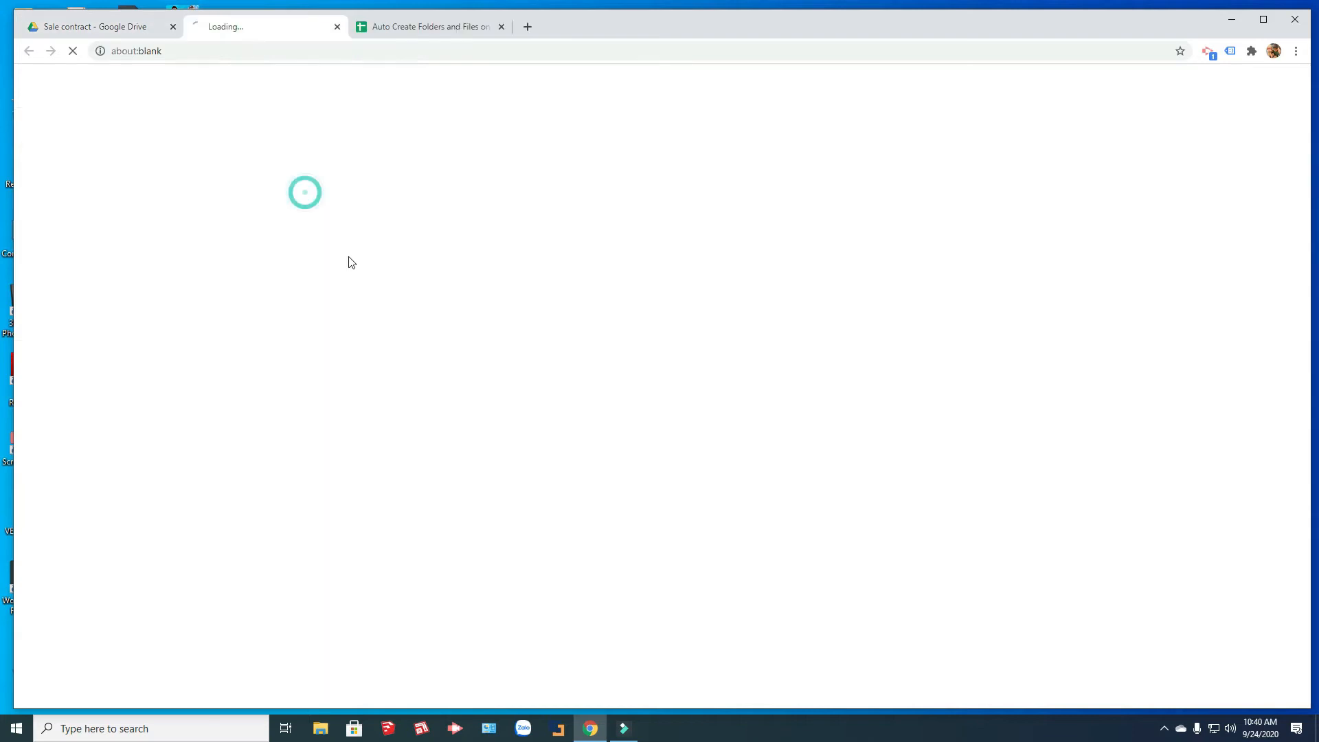
left_click(108, 27)
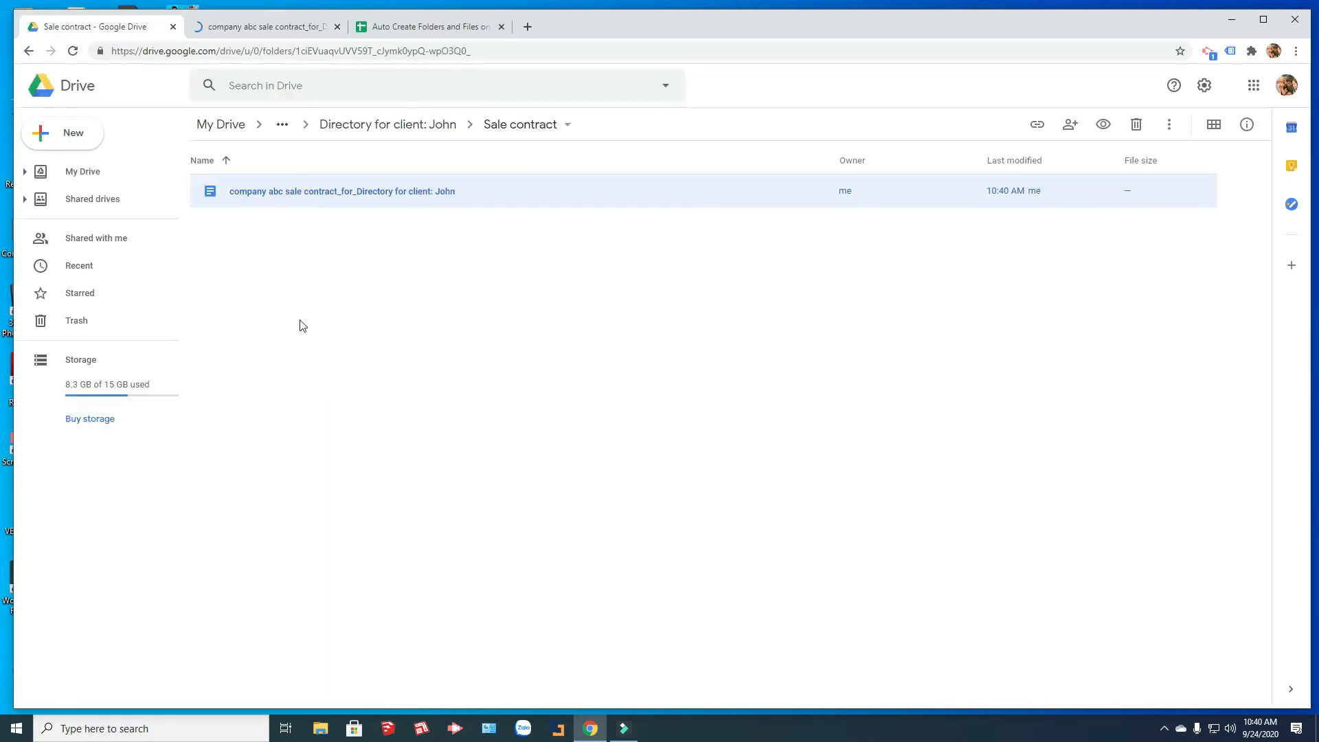
Open the same client's Sale quote subfolder and the sales quote document inside it
left_click(389, 129)
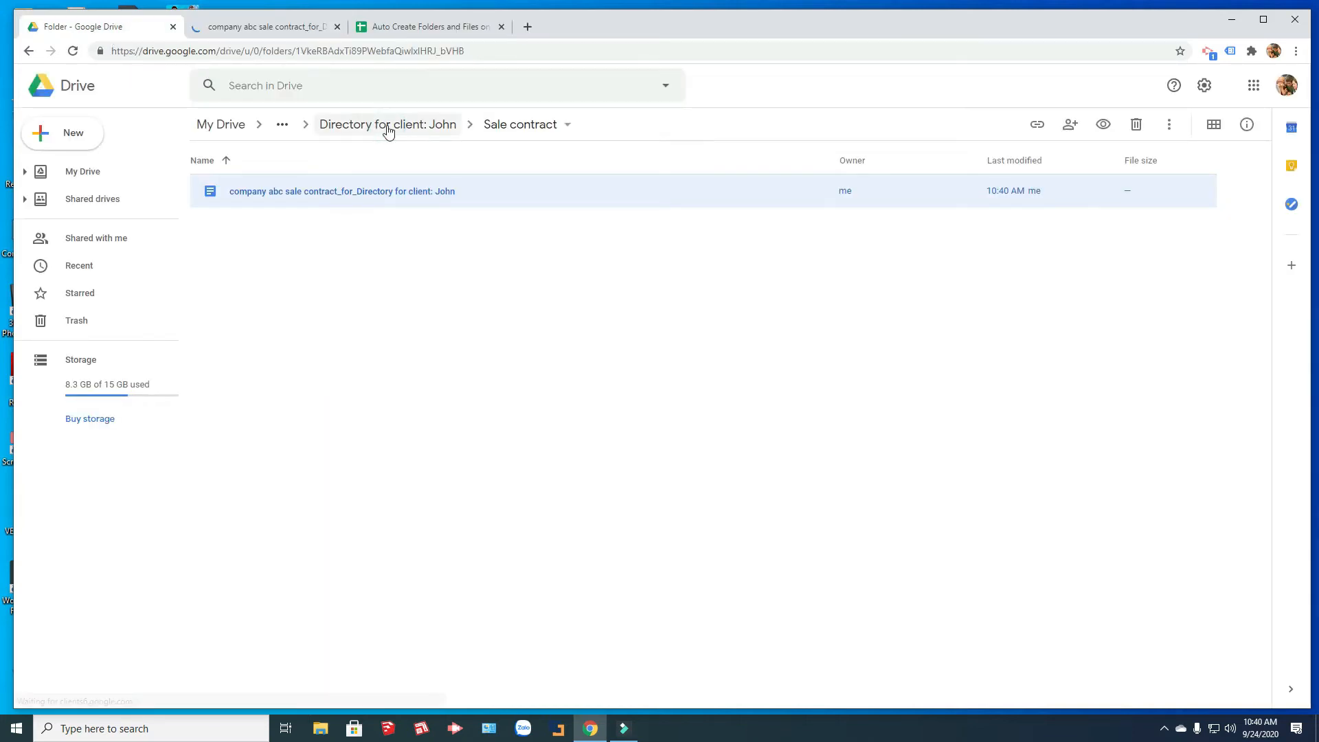
double_click(253, 258)
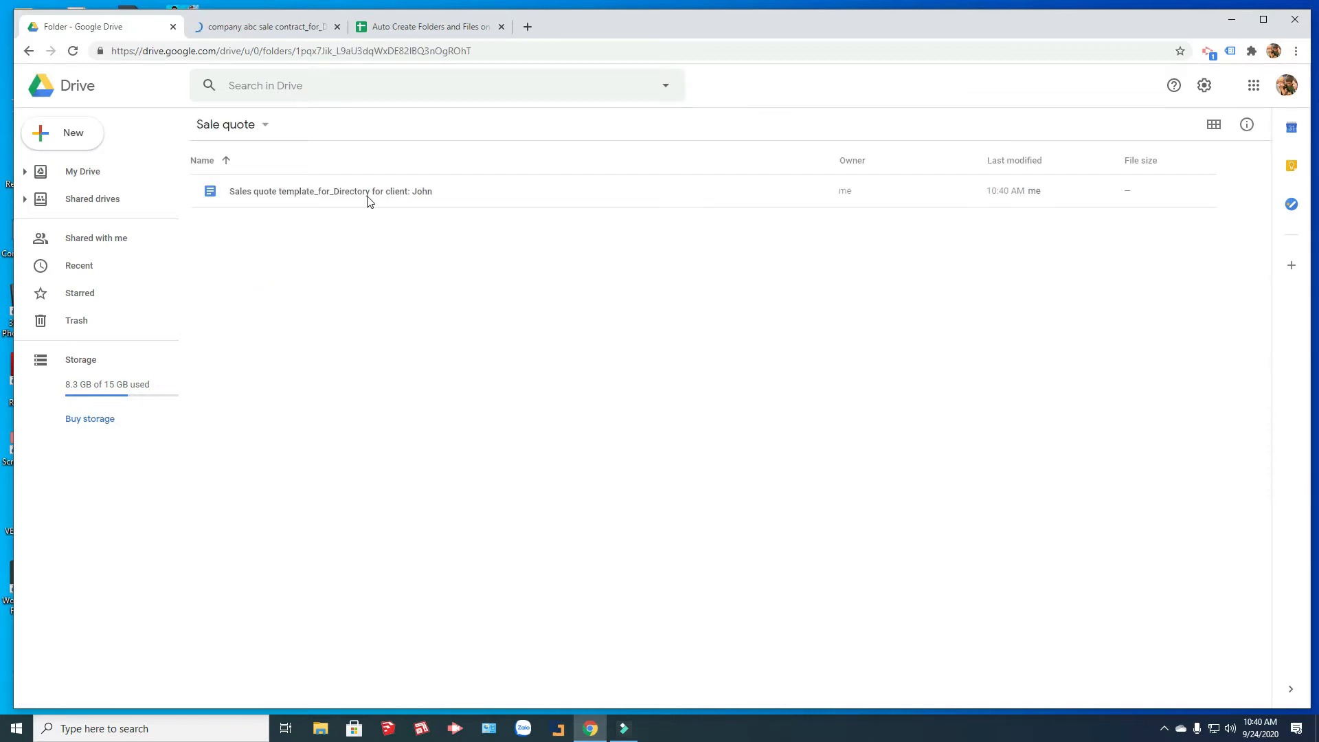
double_click(392, 196)
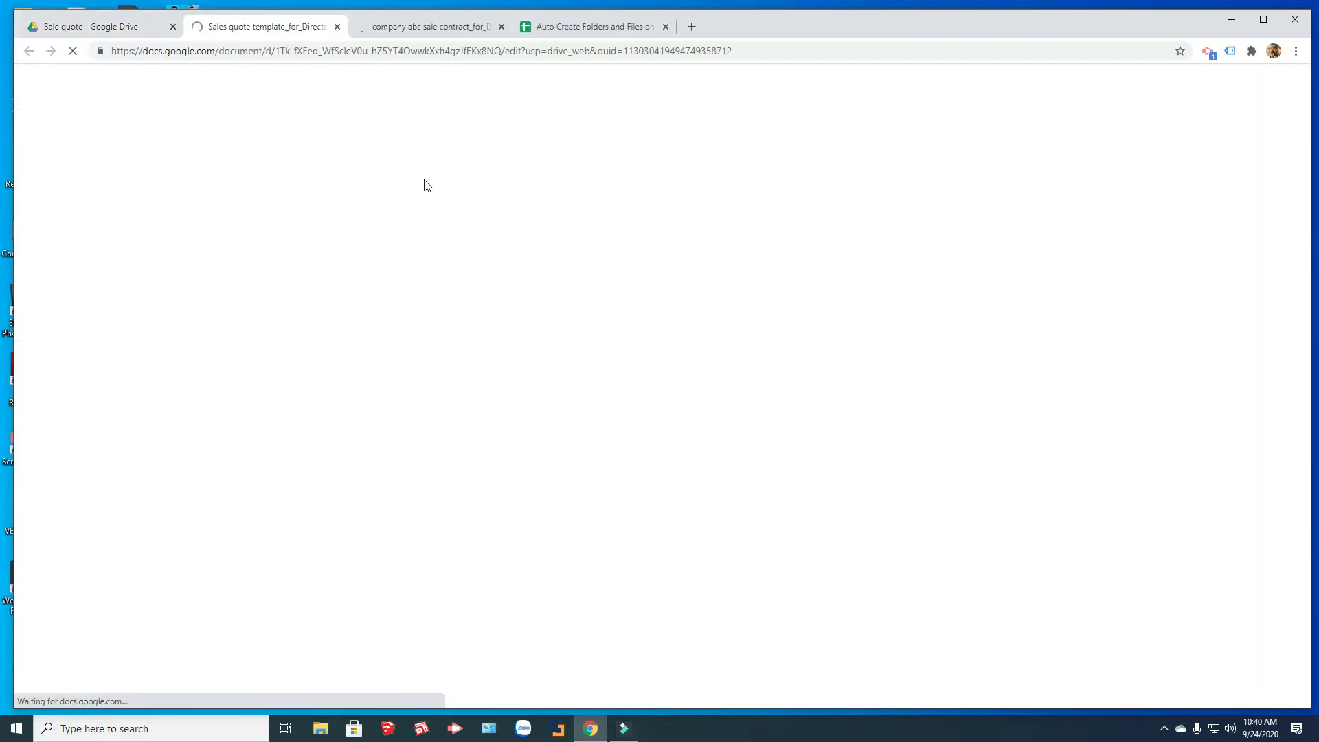
Review the generated sale contract and sales quote documents, and close both of them
left_click(422, 27)
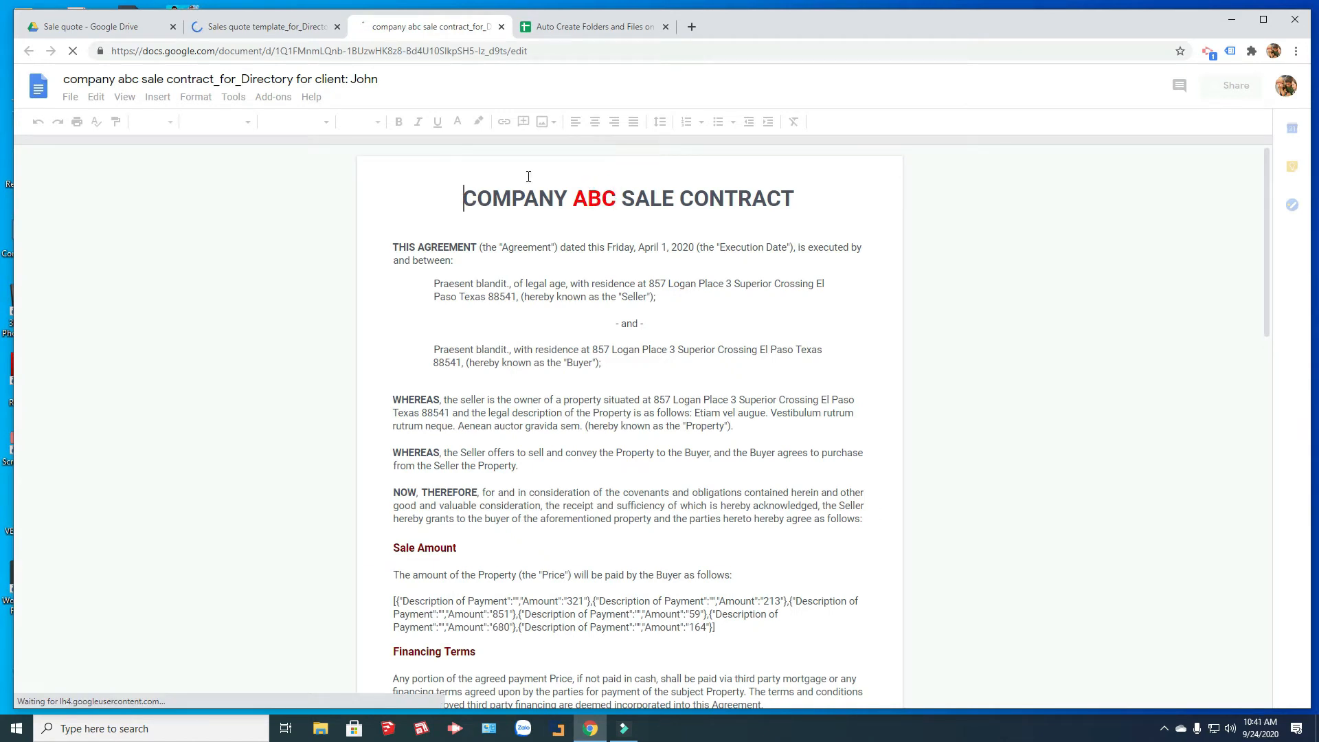
left_click(254, 27)
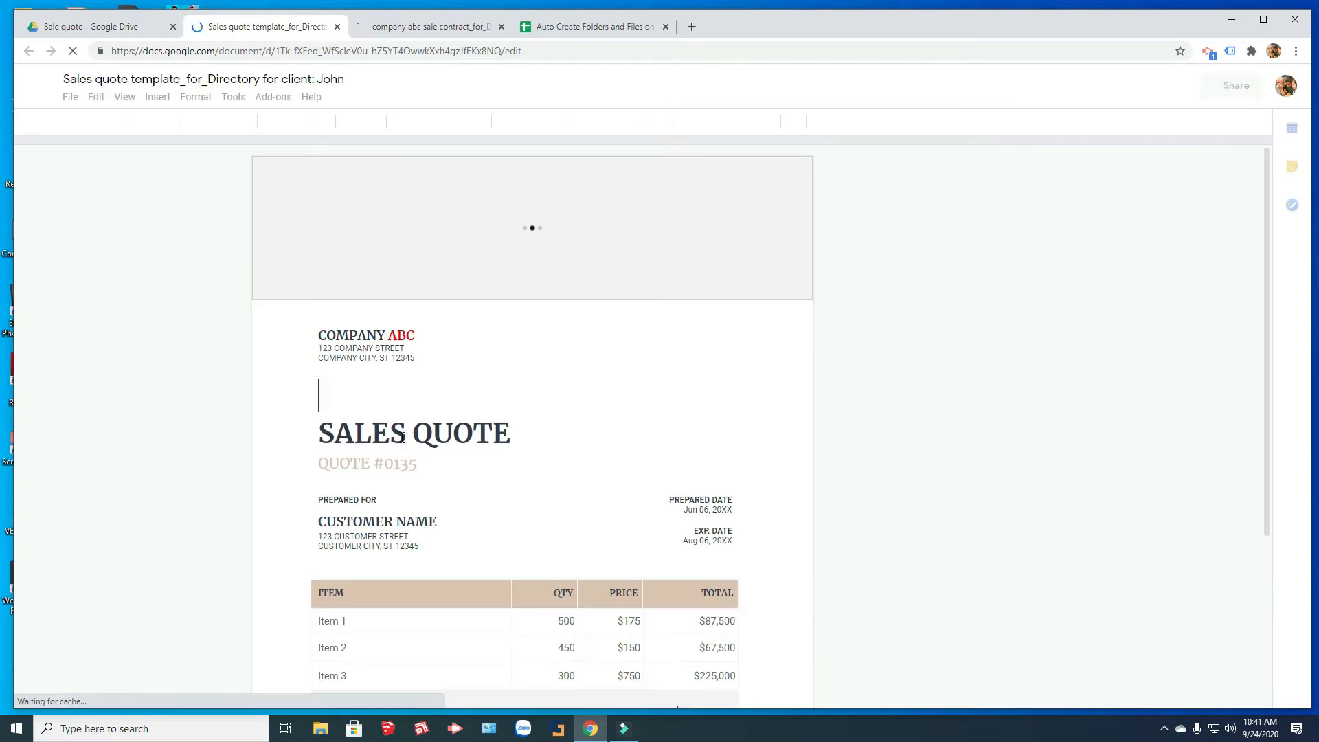
scroll(382, 574, "down", 3)
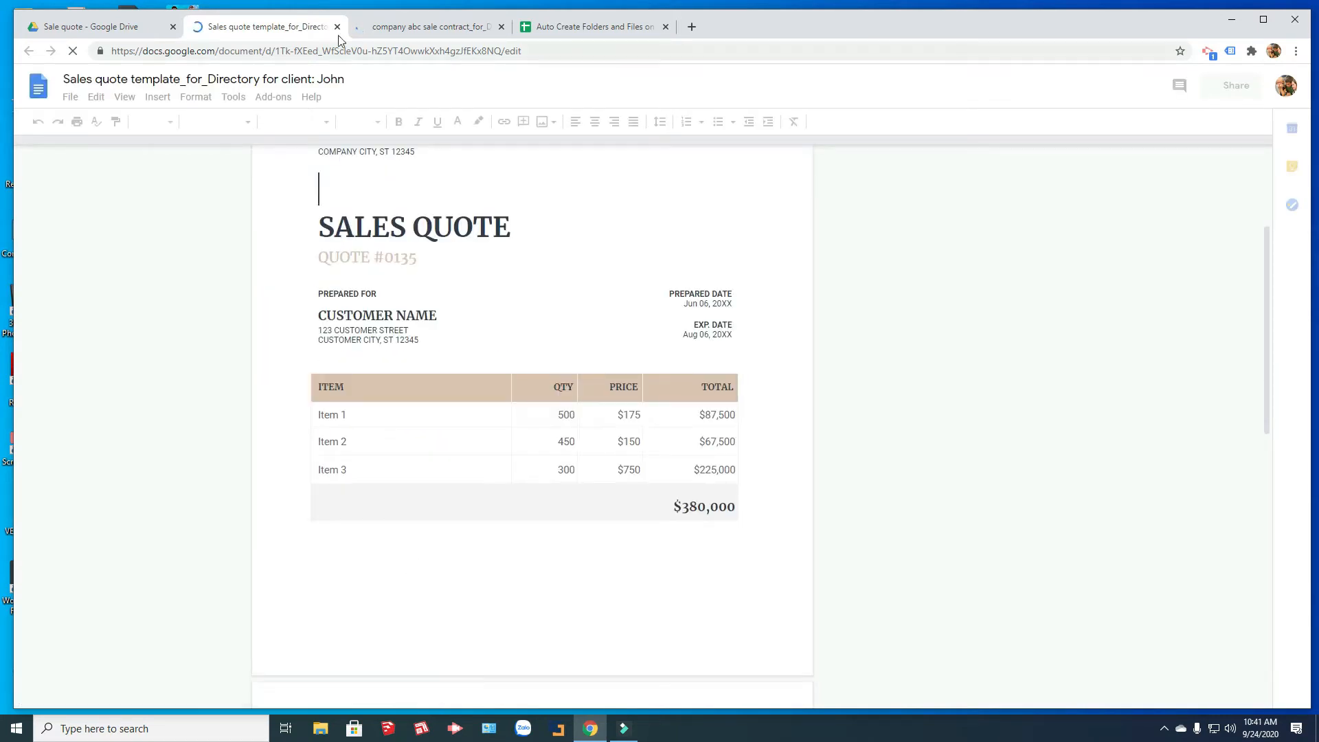
key("ctrl+w")
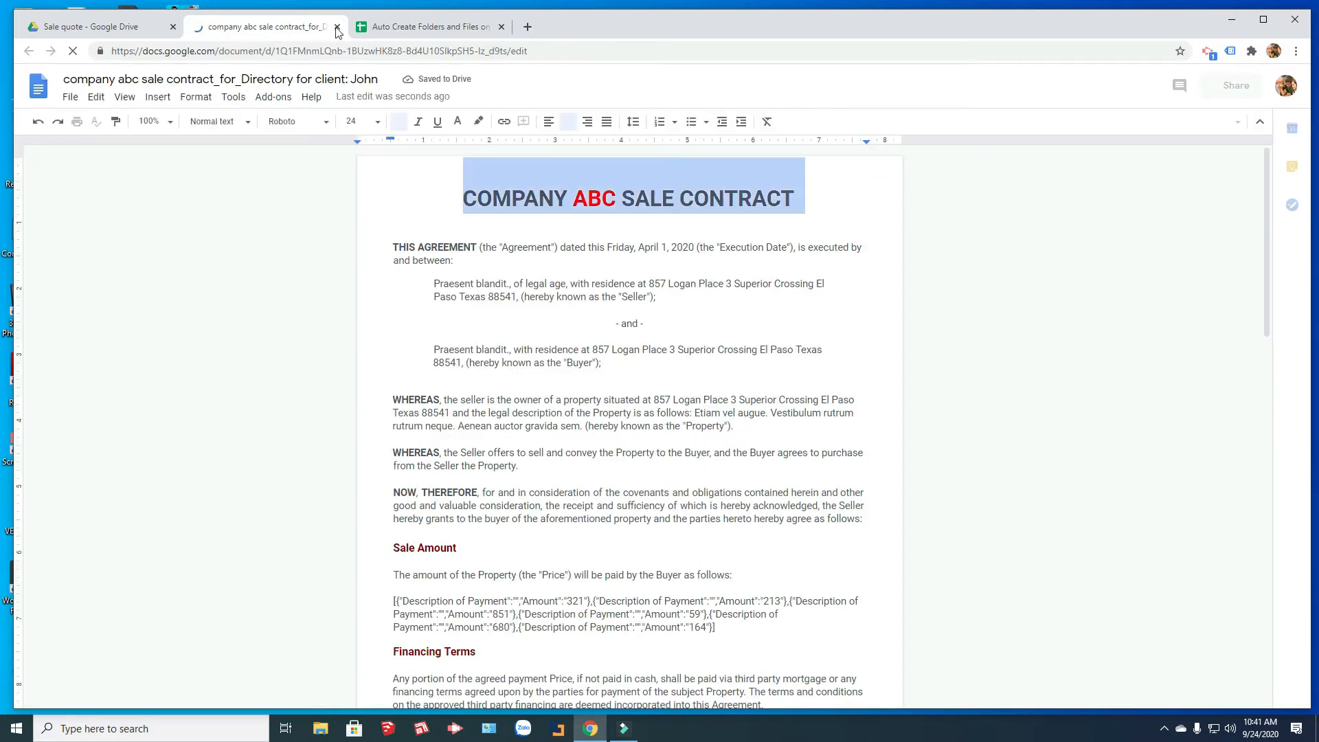
key("ctrl+w")
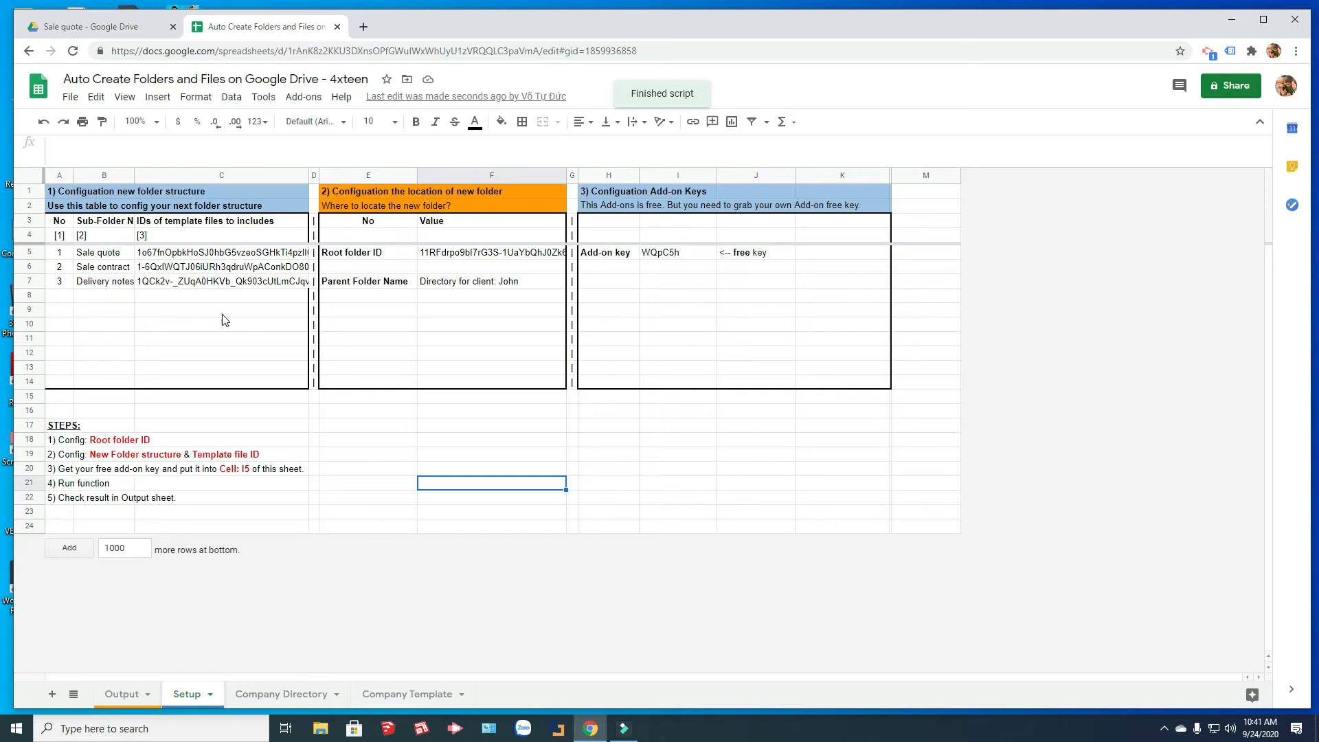
Trace the Sale quote template ID from Setup to its file URL in Company Template and compare it with the Sale quote folder in Drive
left_click(182, 252)
left_click(401, 694)
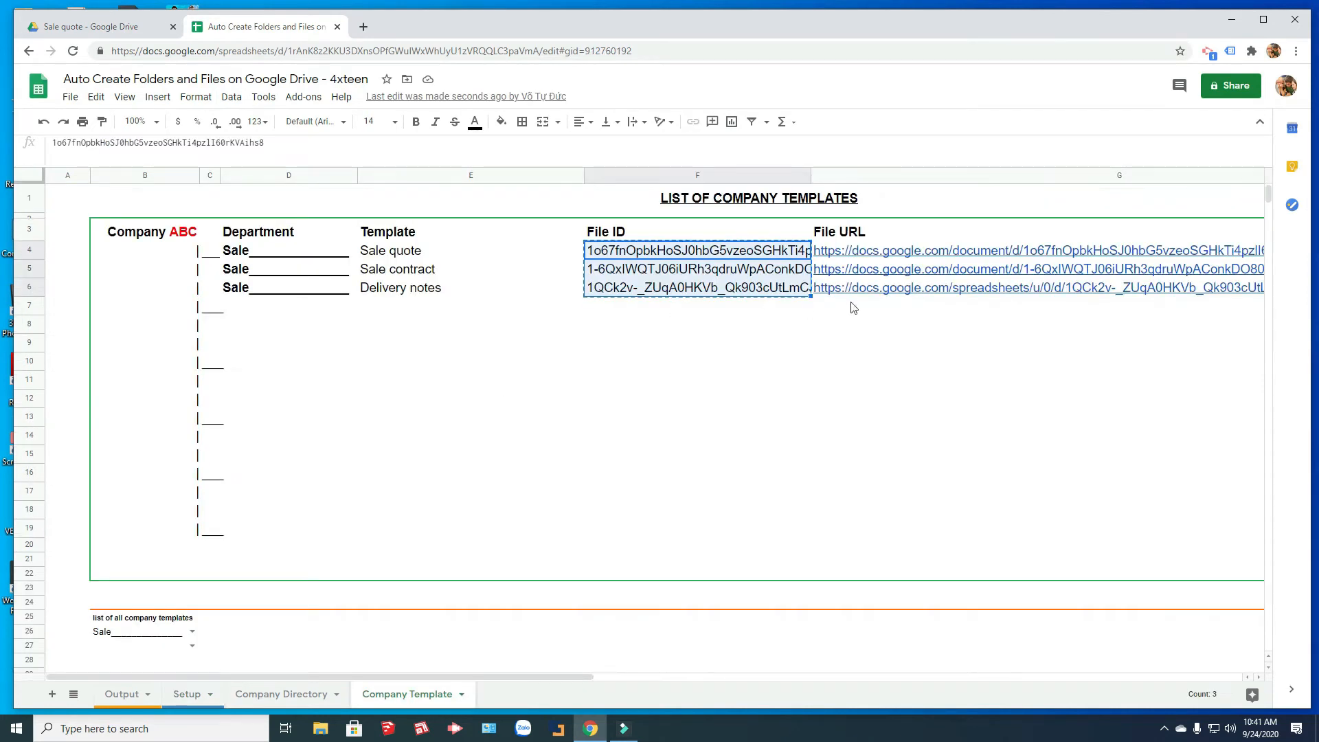
left_click(828, 250)
left_click(879, 283)
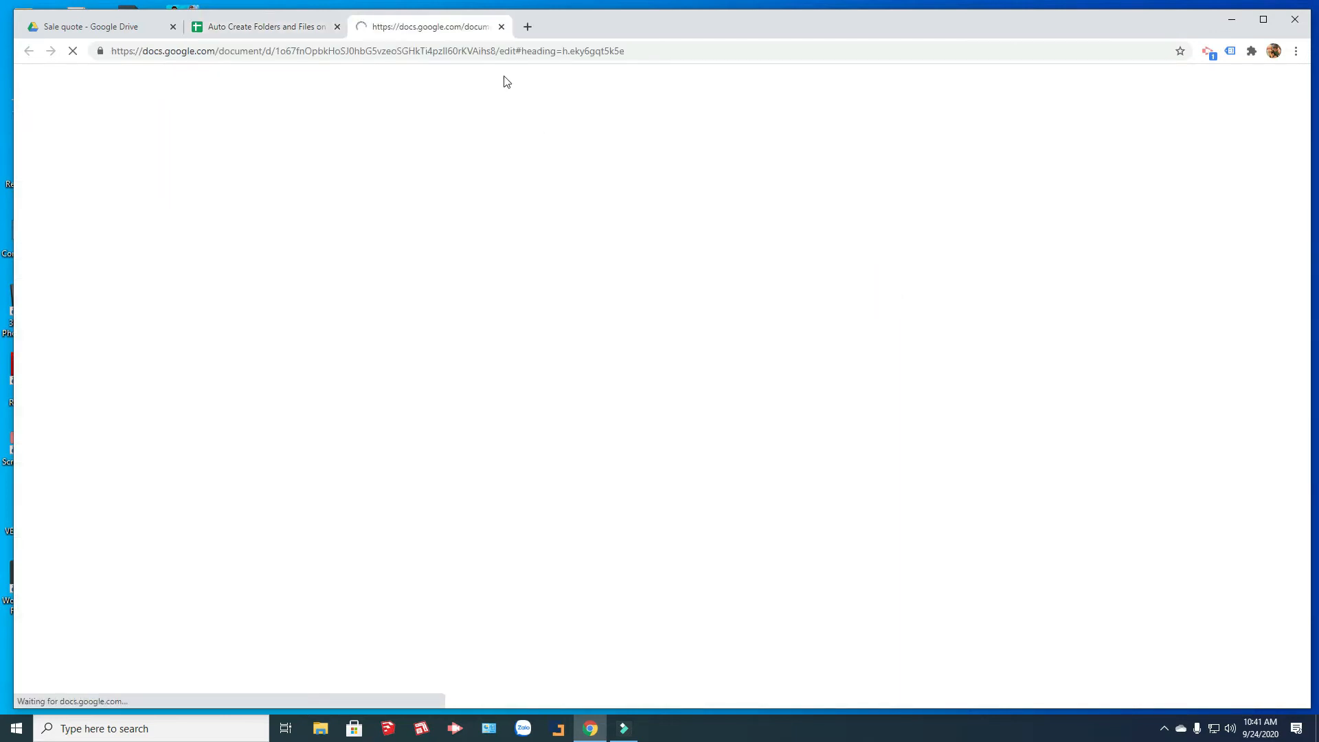
left_click(500, 26)
left_click(79, 27)
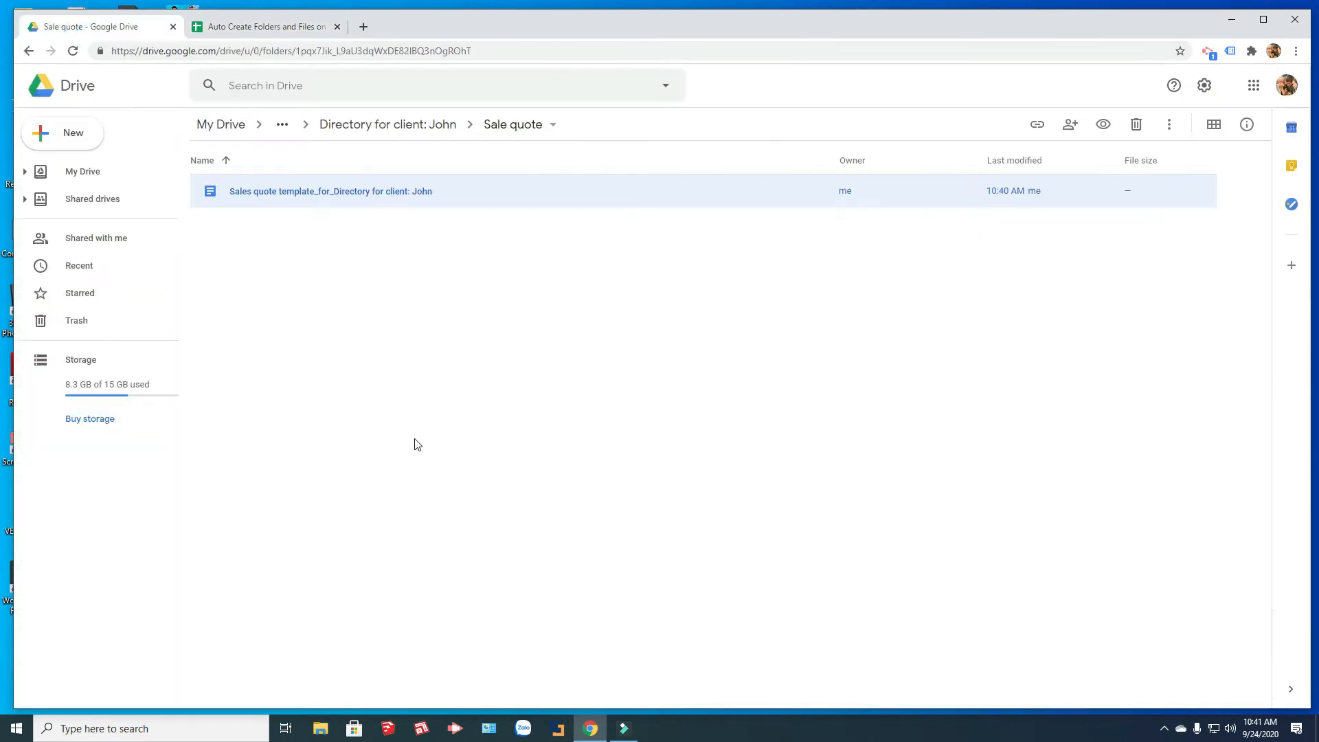
left_click(253, 29)
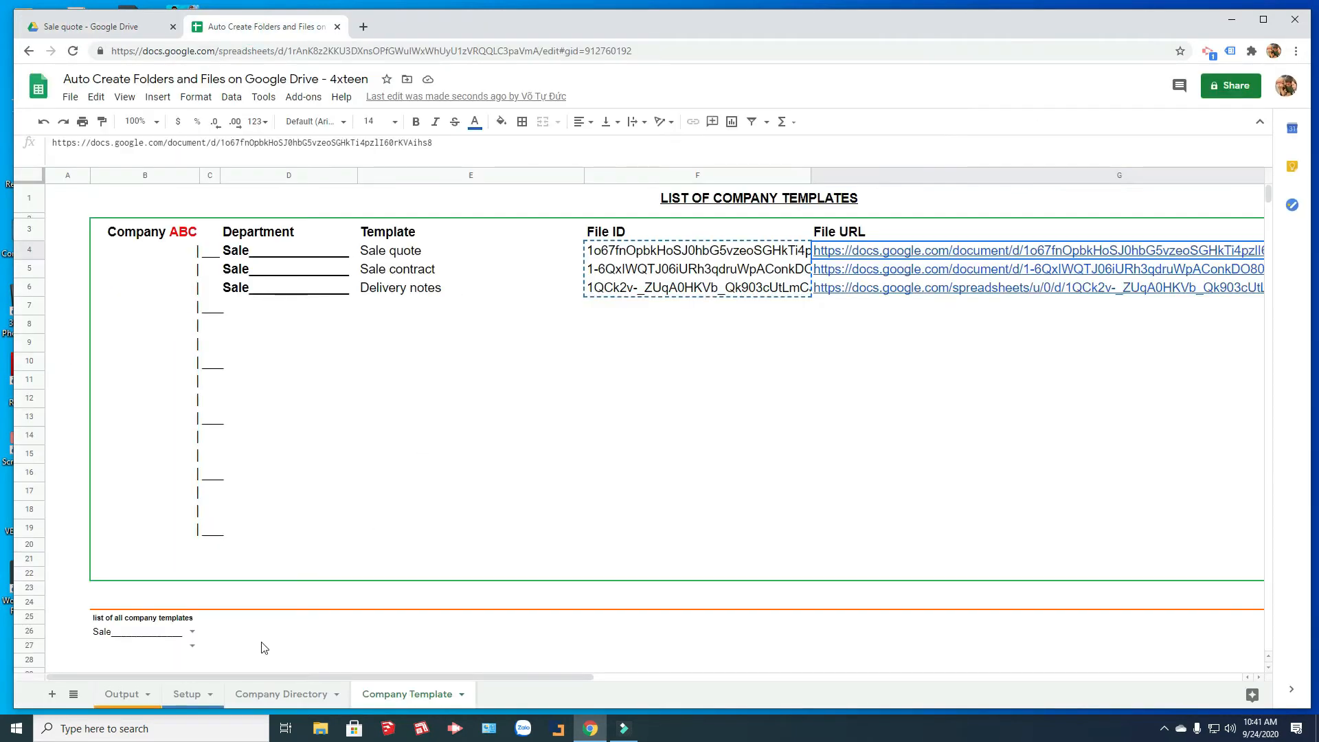
Replace the client's name in the Setup sheet's Parent Folder Name value (F7) with the new client's first name
left_click(185, 695)
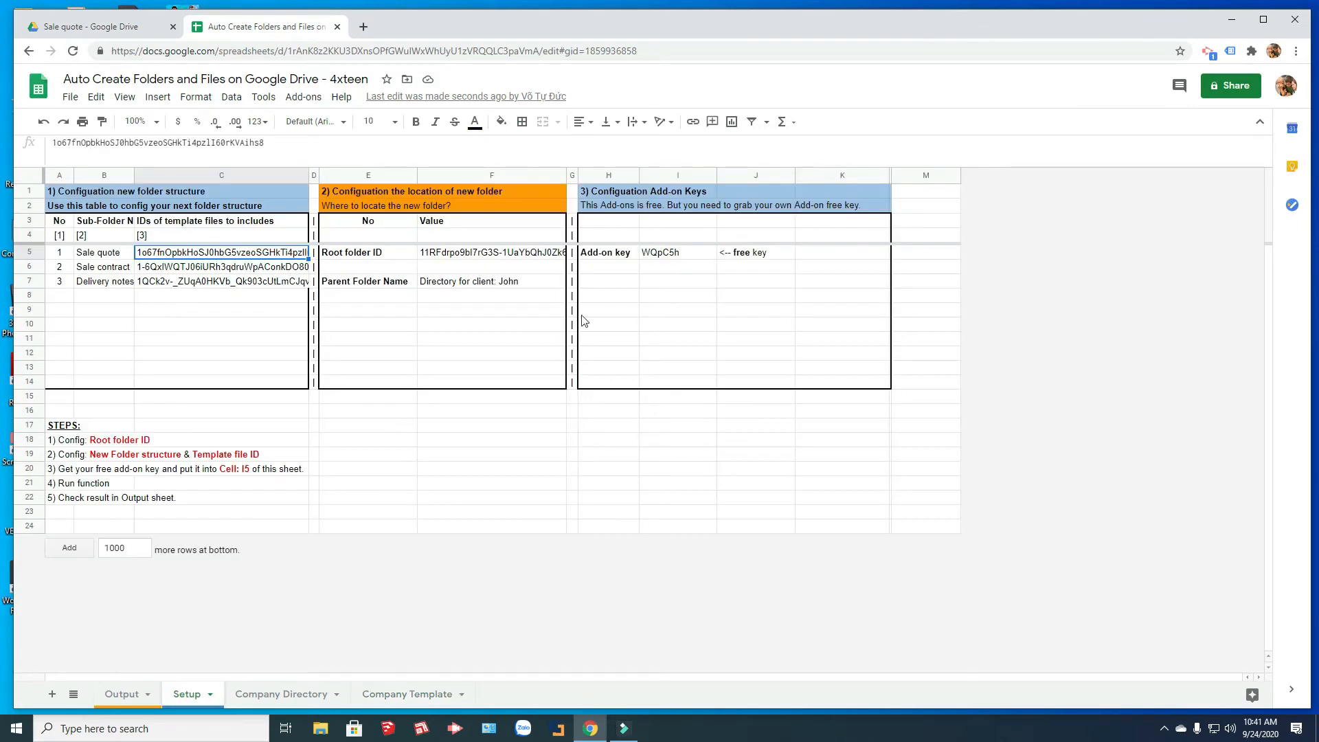
double_click(496, 282)
left_click_drag(496, 281, 542, 294)
type("Marr")
key("BackSpace")
type("y")
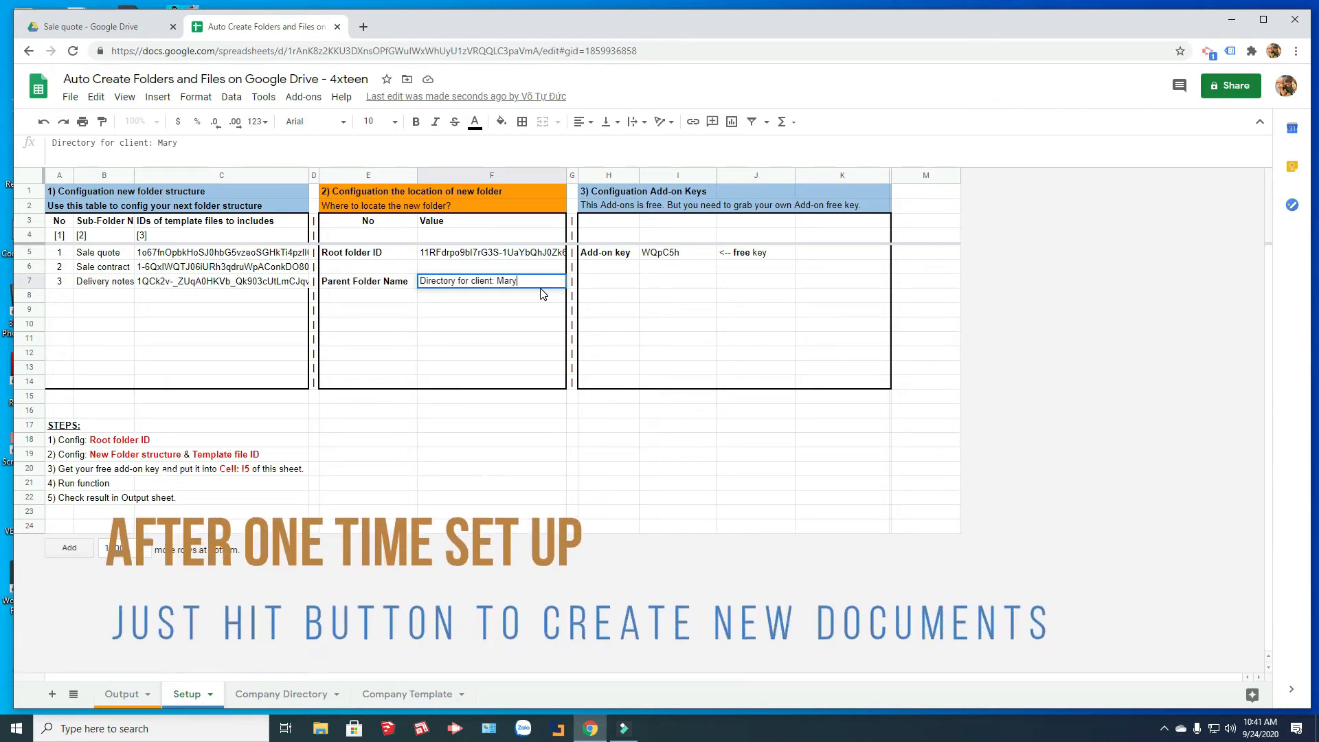
key("Return")
left_click(453, 345)
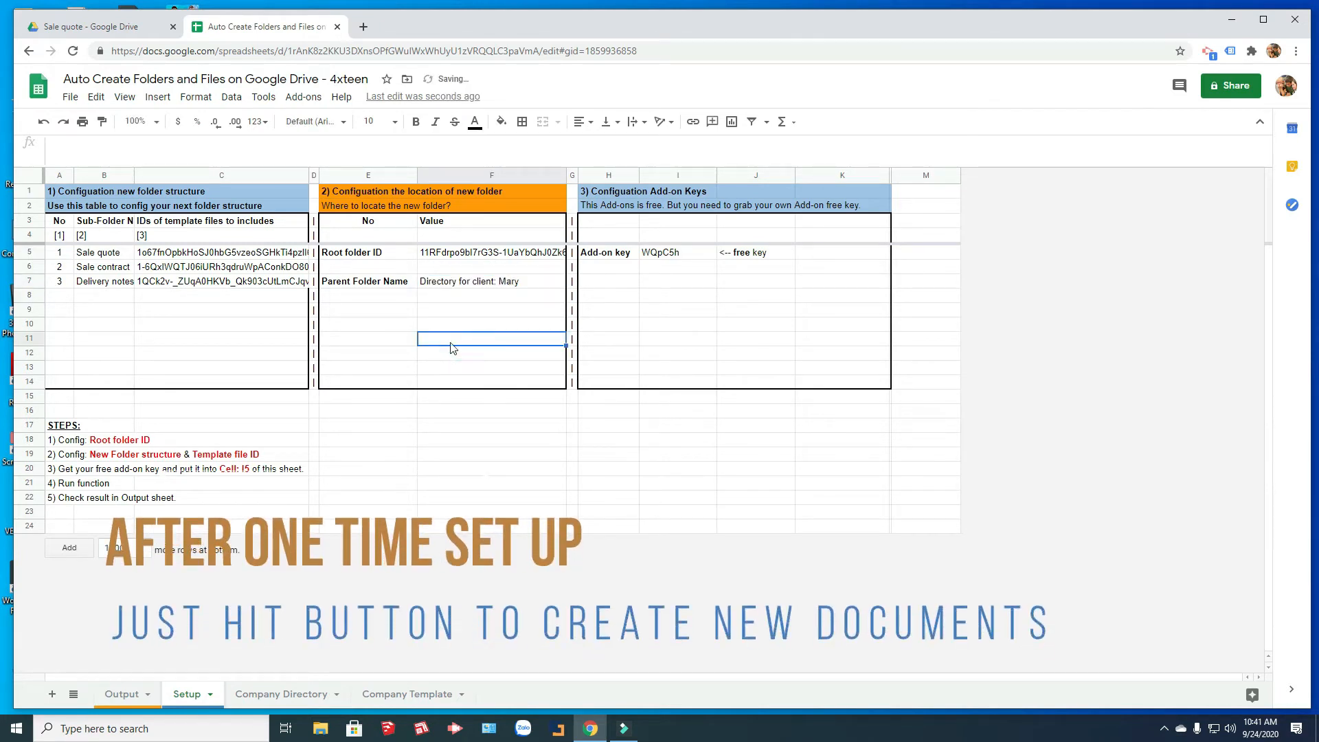
Review the created folders and files on the Output sheet, widening the Folder and File name column
left_click(118, 694)
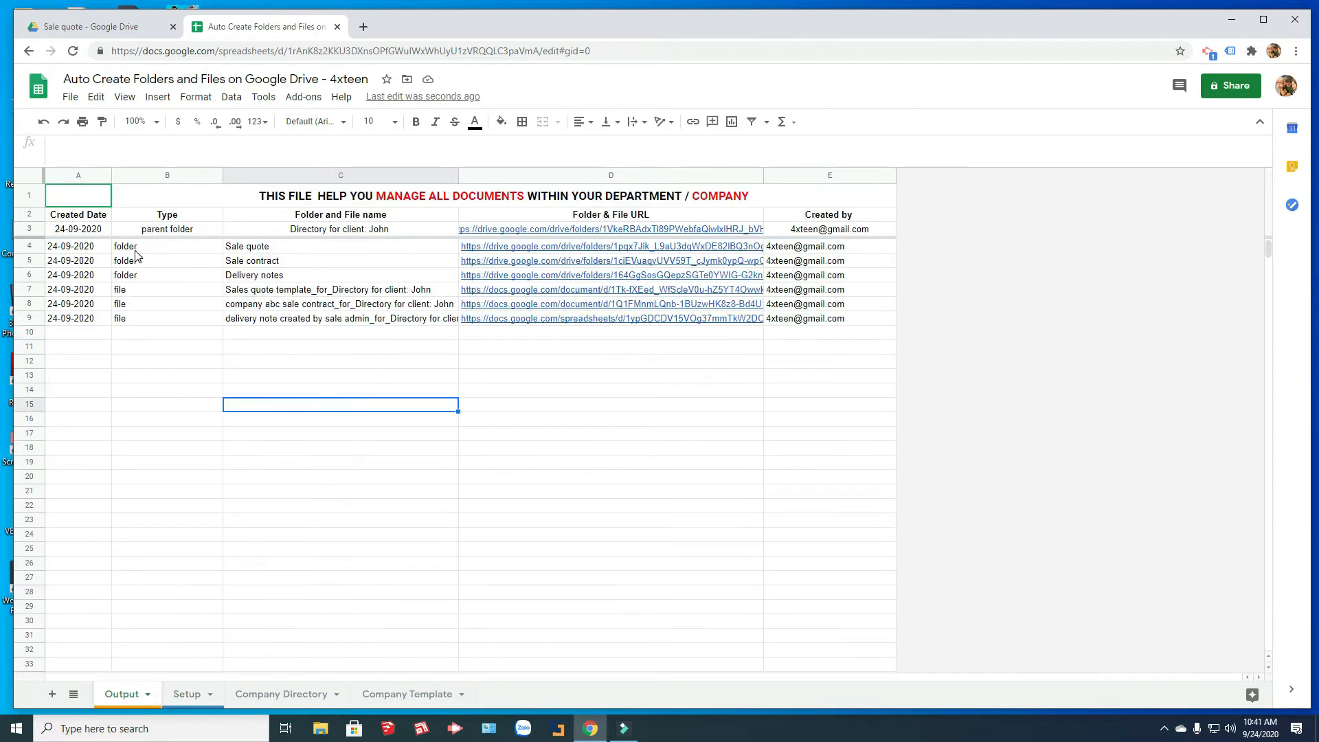
left_click(131, 247)
left_click_drag(267, 297, 446, 316)
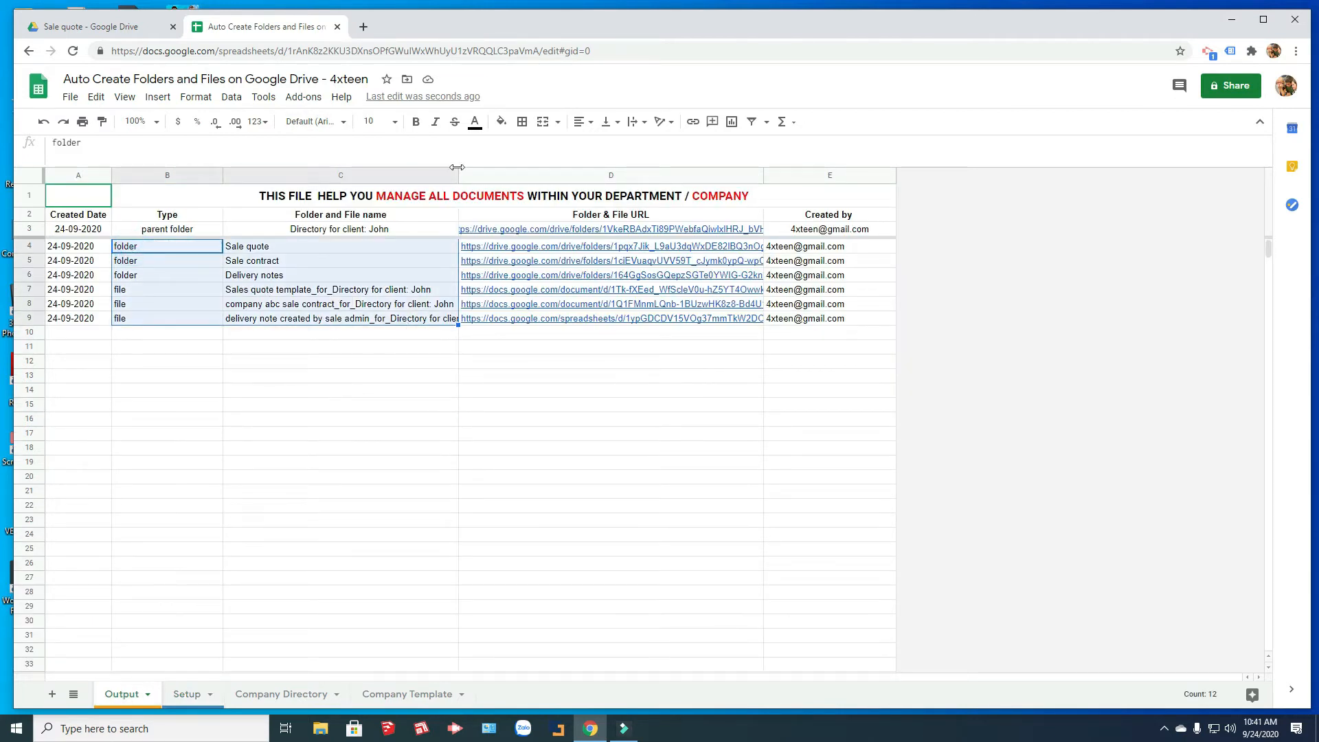
left_click_drag(458, 175, 502, 183)
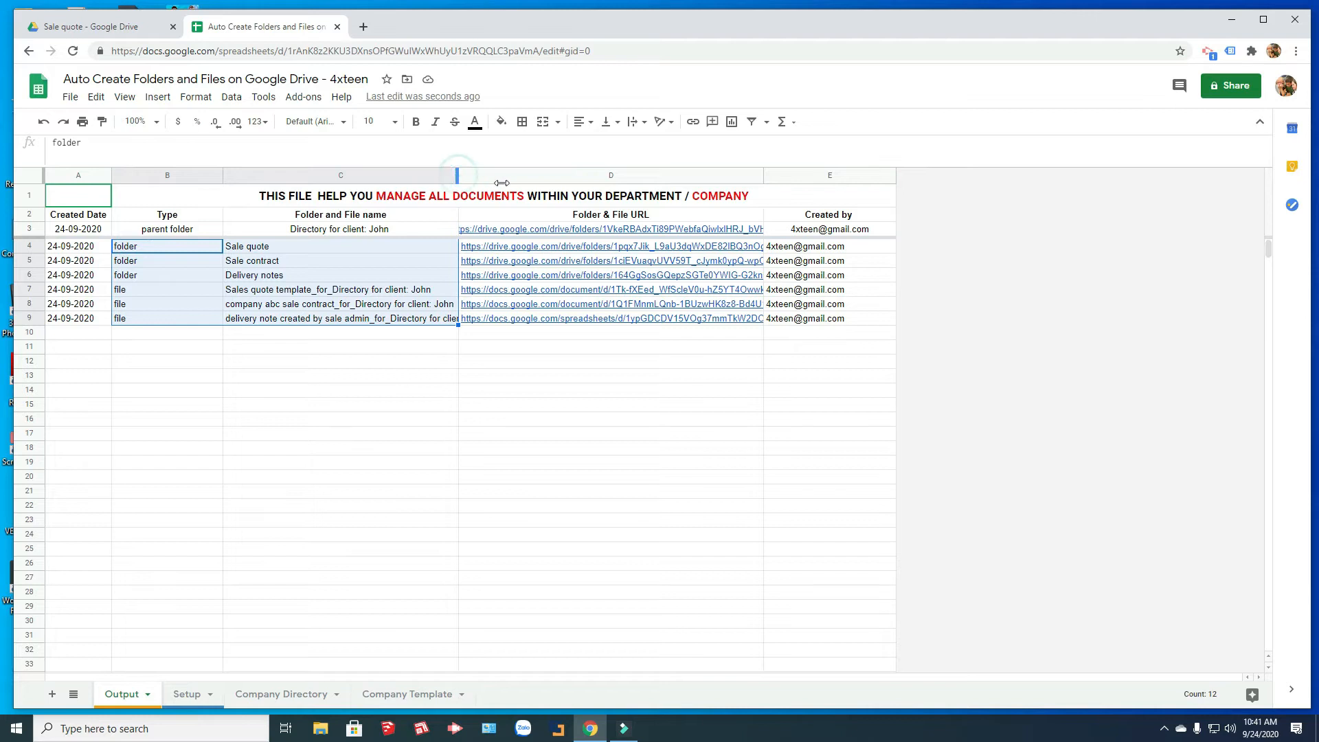
left_click(356, 439)
left_click(422, 292)
left_click(442, 305)
left_click(478, 324)
Return to the Setup sheet and run the Auto create directory add-on's Create Folders & Files function for the new client
left_click(199, 693)
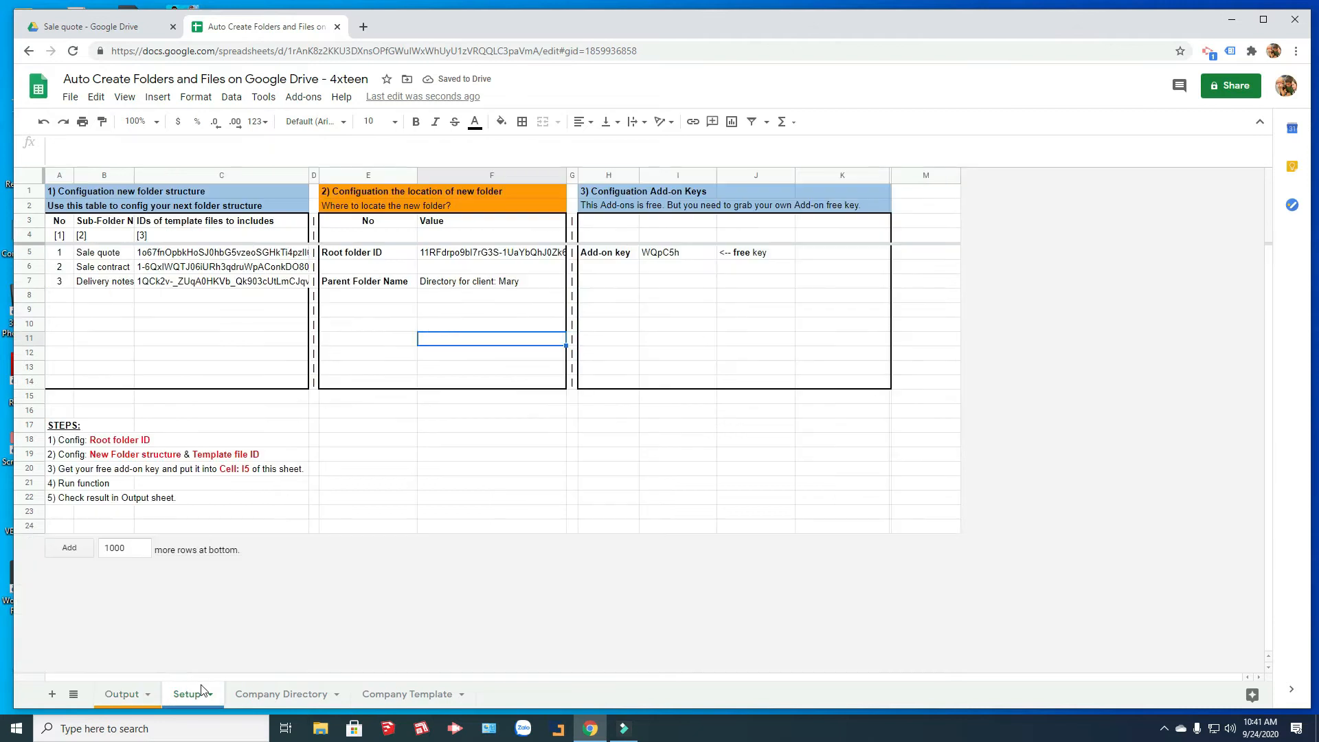
left_click(304, 100)
mouse_move(357, 199)
left_click(474, 201)
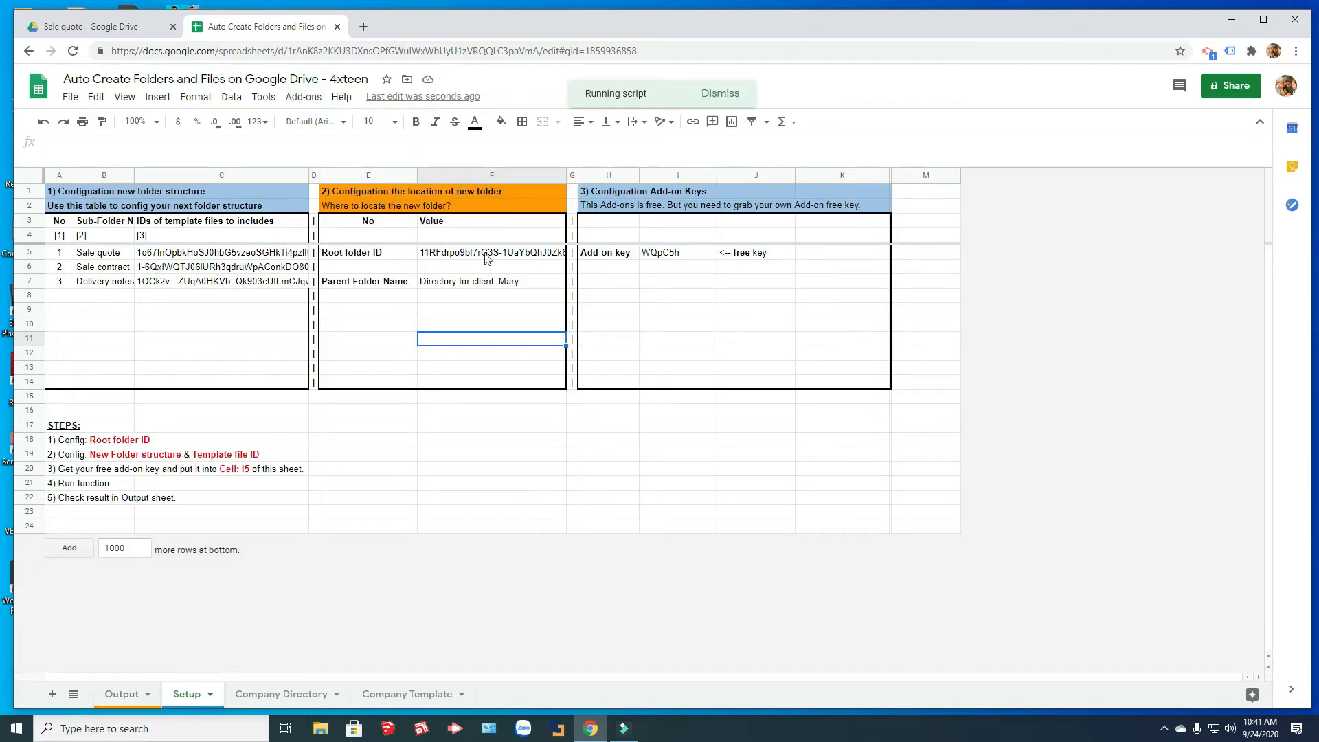
Switch to Google Drive and open the second client's directory in the 1. SALE folder
left_click(97, 26)
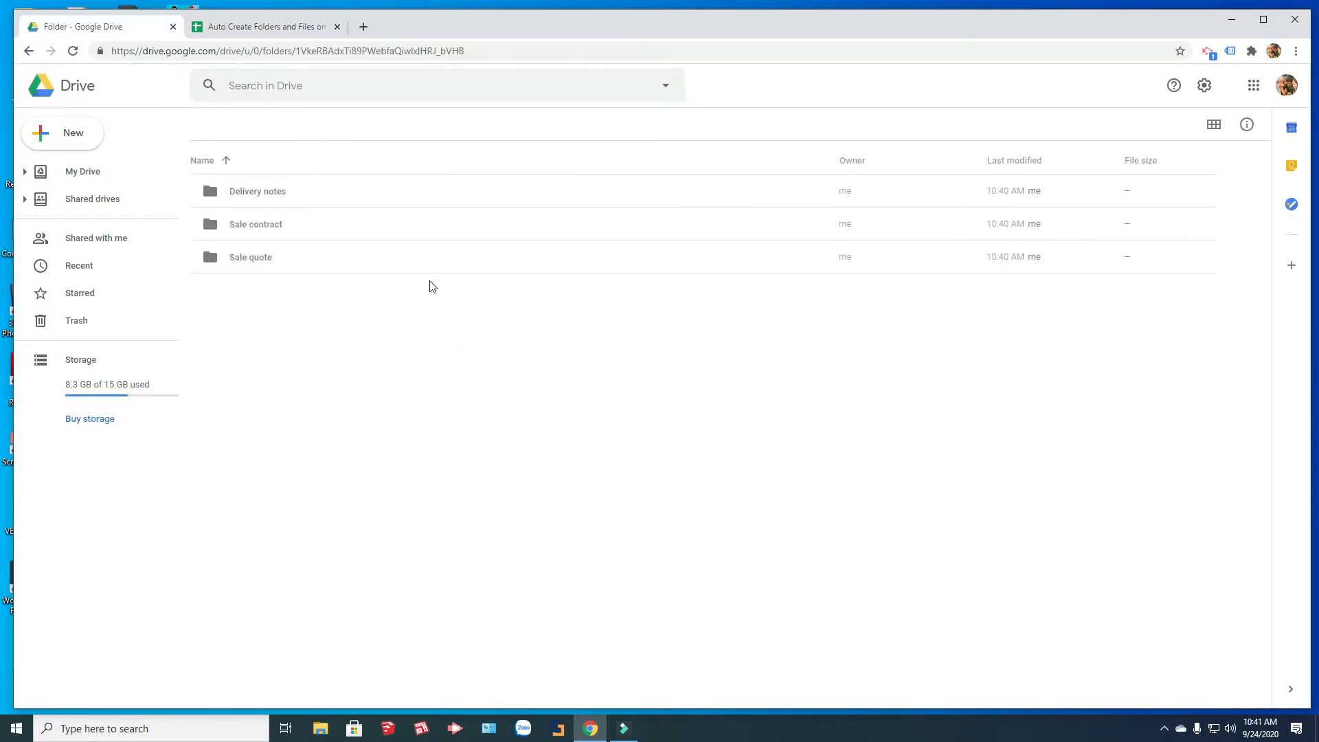
left_click(421, 125)
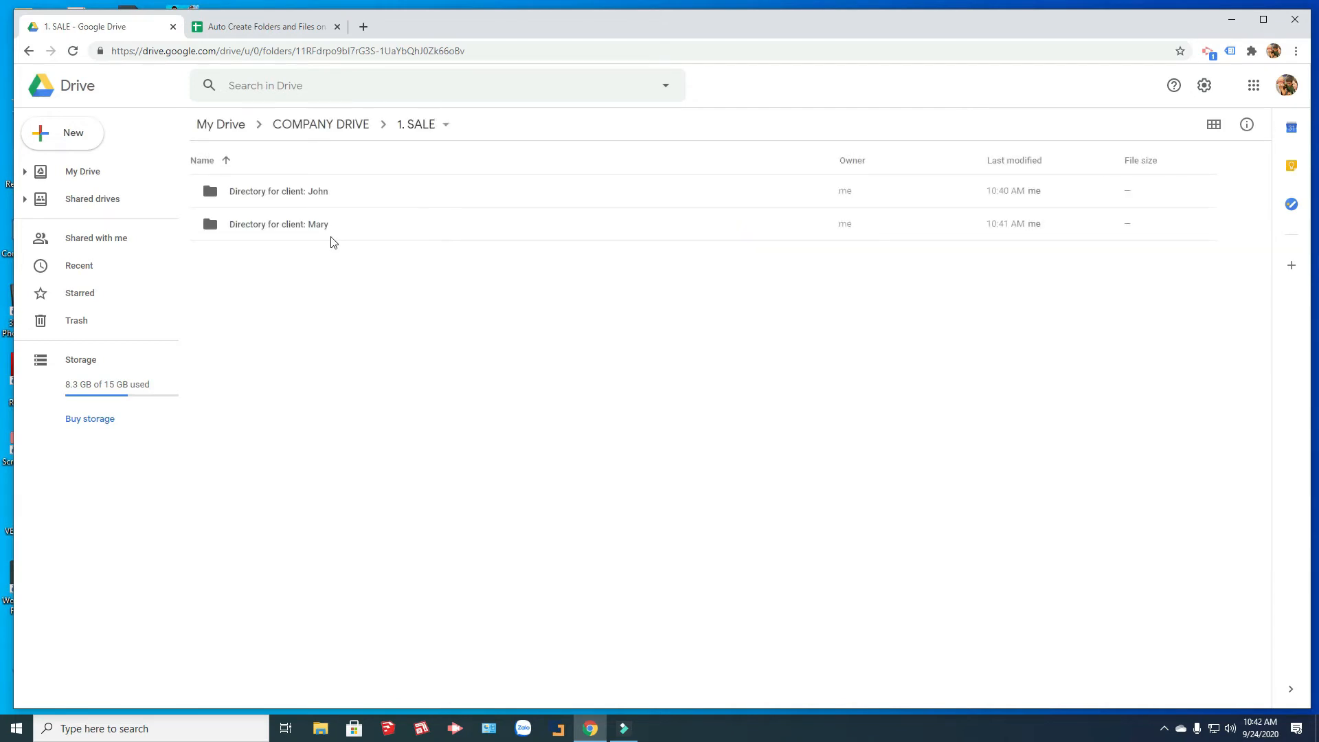
double_click(325, 228)
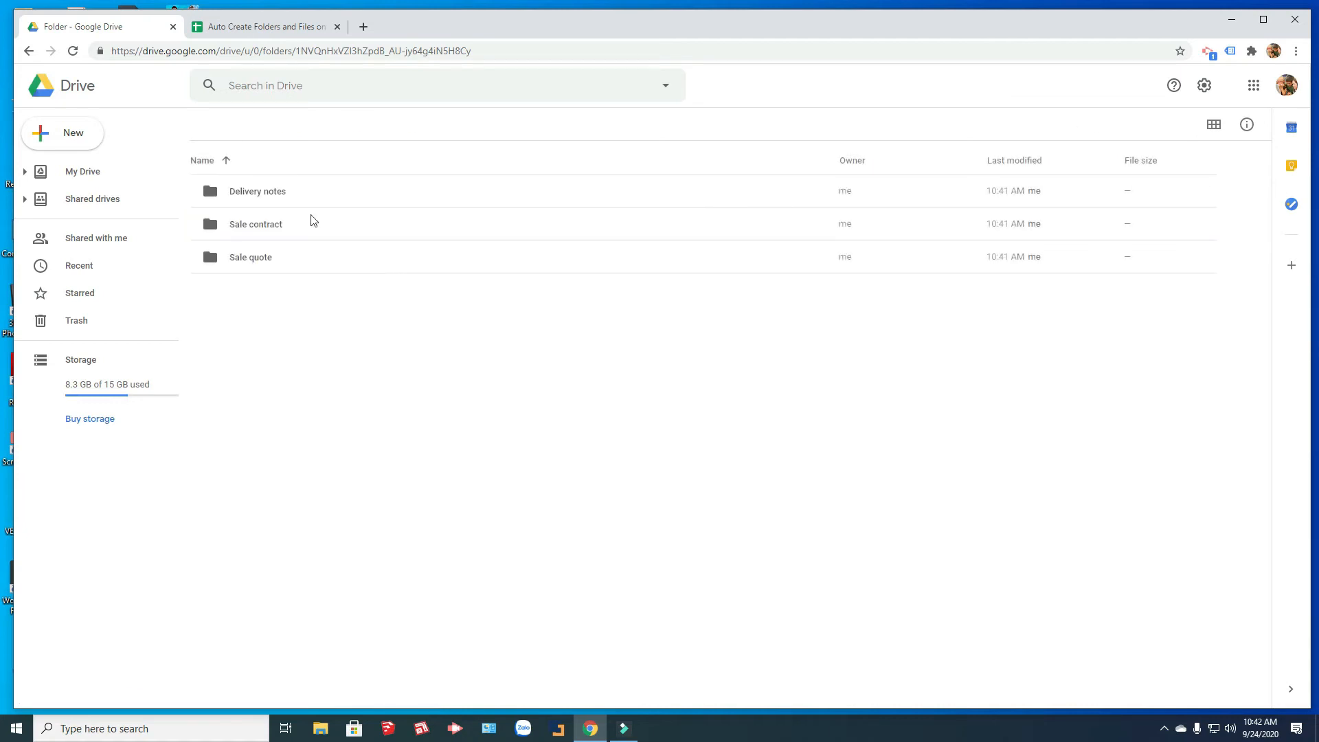
Examine the Delivery notes, Sale contract and Sale quote subfolders, and check the contract file inside Sale contract
left_click(277, 189)
left_click(271, 227)
left_click(259, 258)
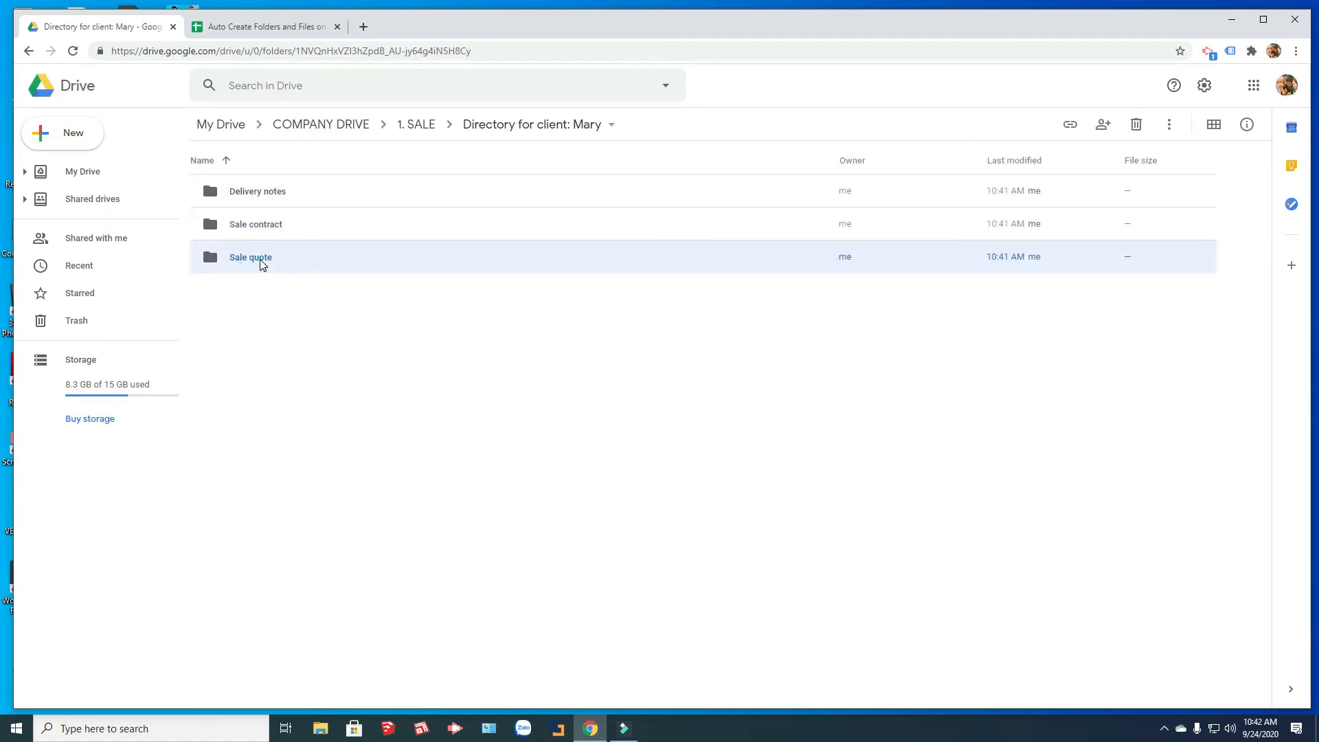
left_click(263, 189)
double_click(275, 228)
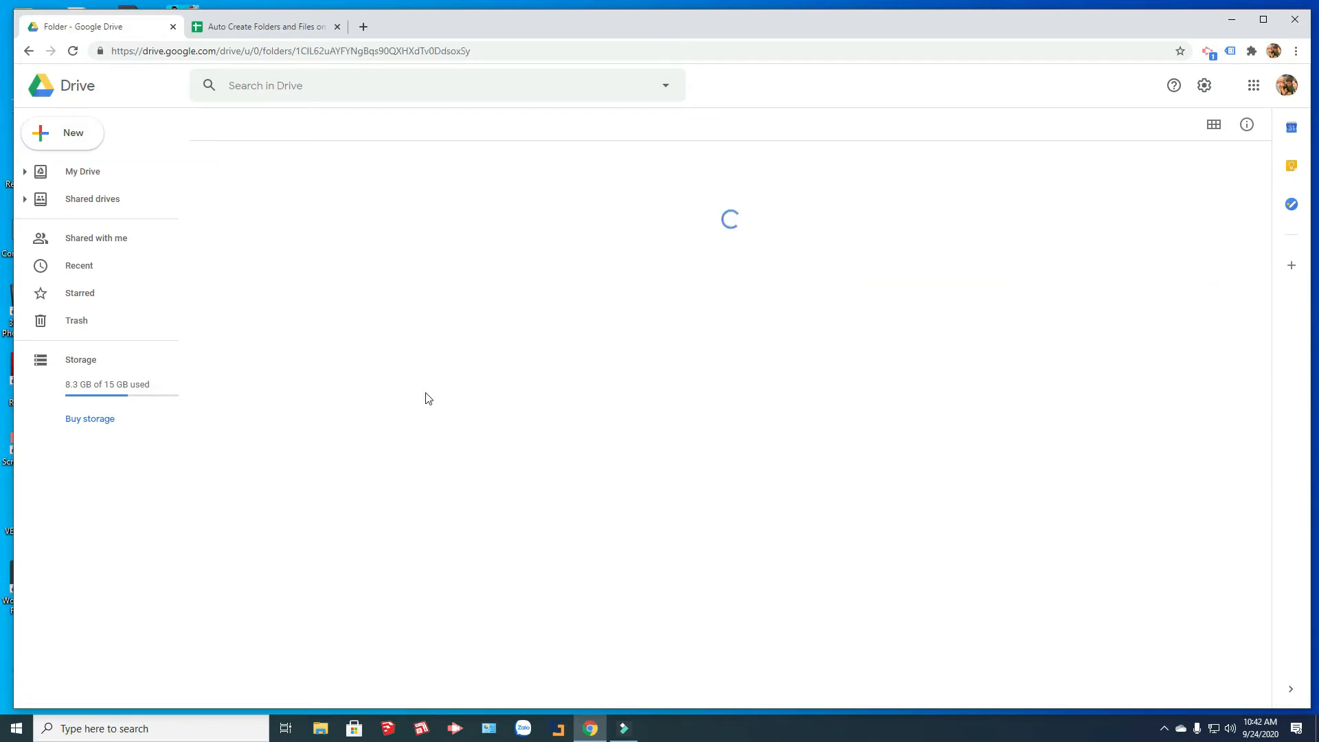
left_click(325, 200)
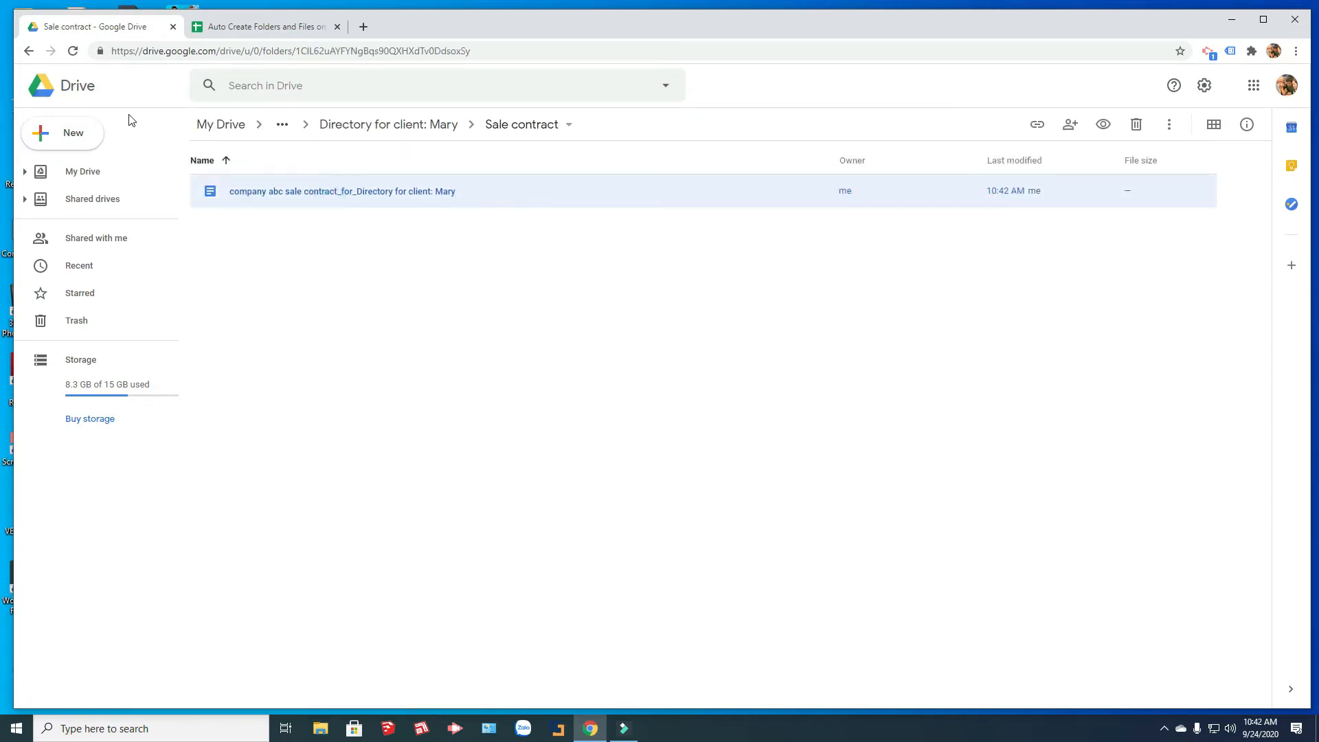
Go back up through 1. SALE to COMPANY DRIVE and open the 2. MARKETING folder
left_click(29, 51)
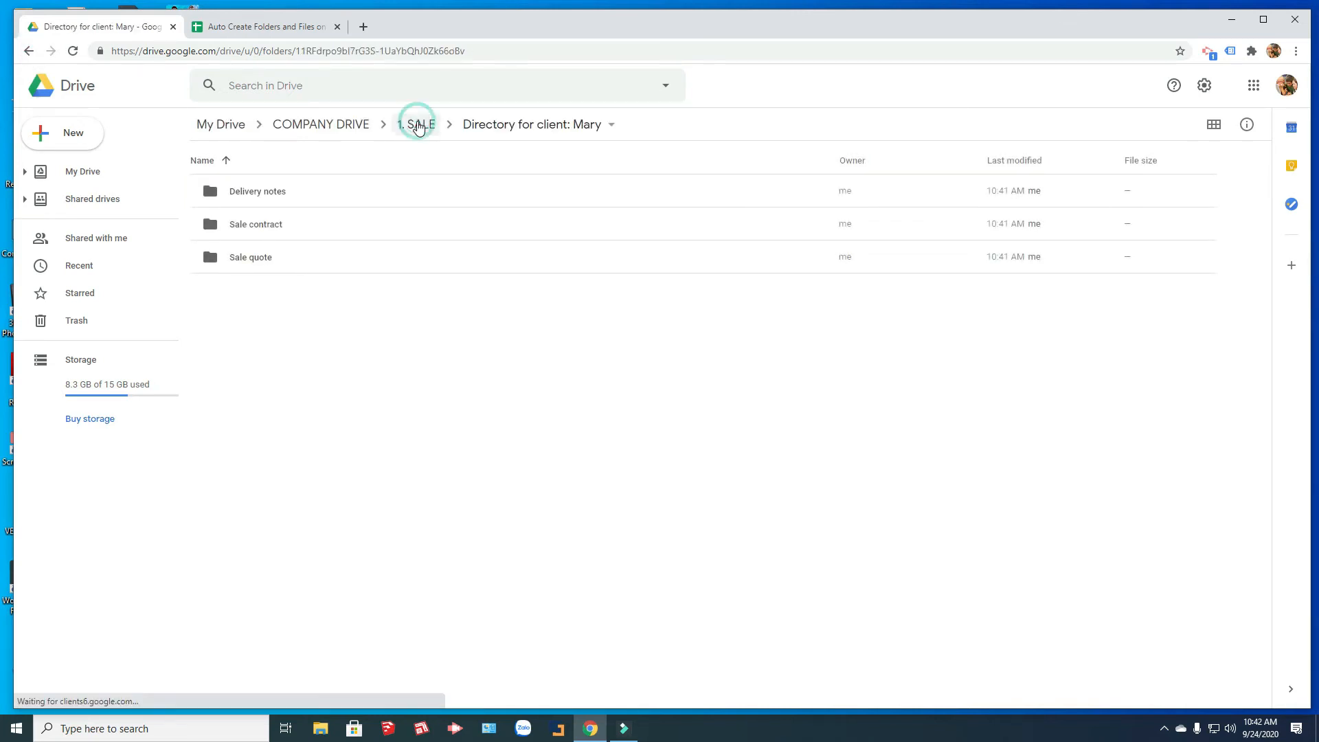
left_click(418, 127)
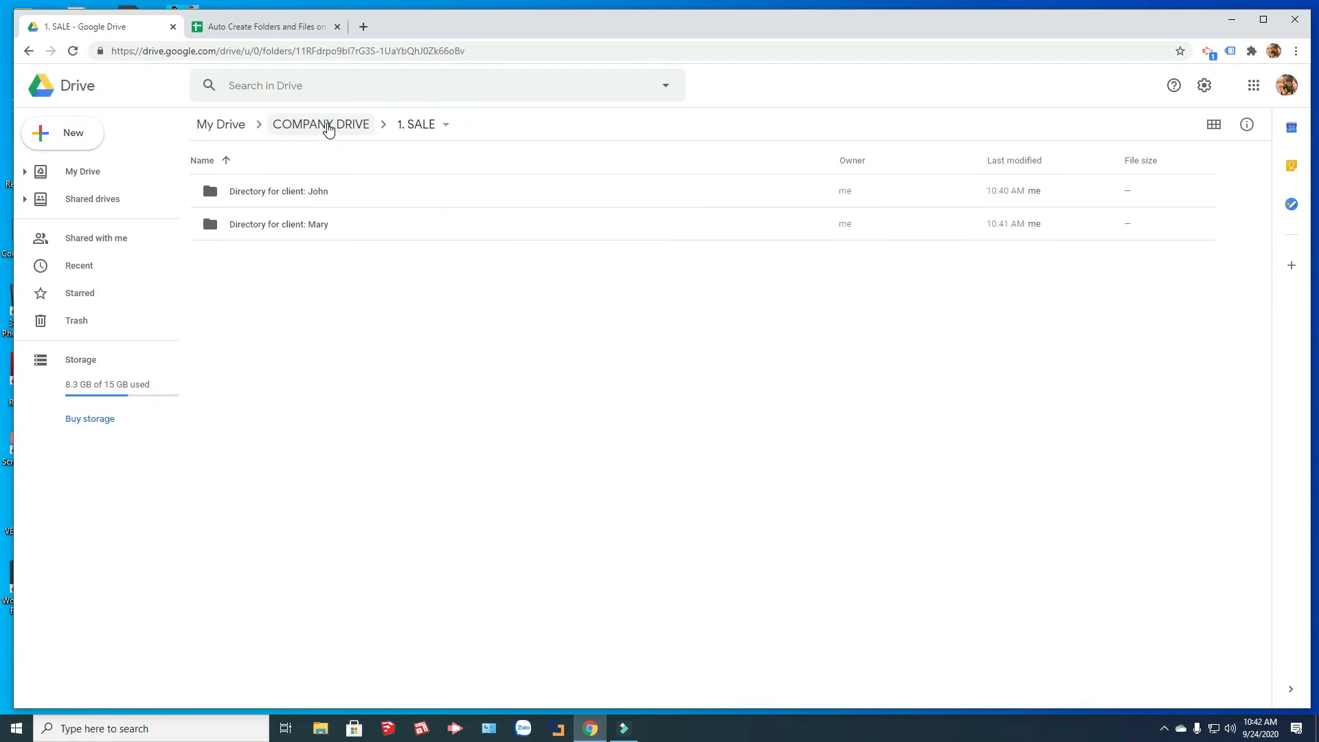
left_click(328, 127)
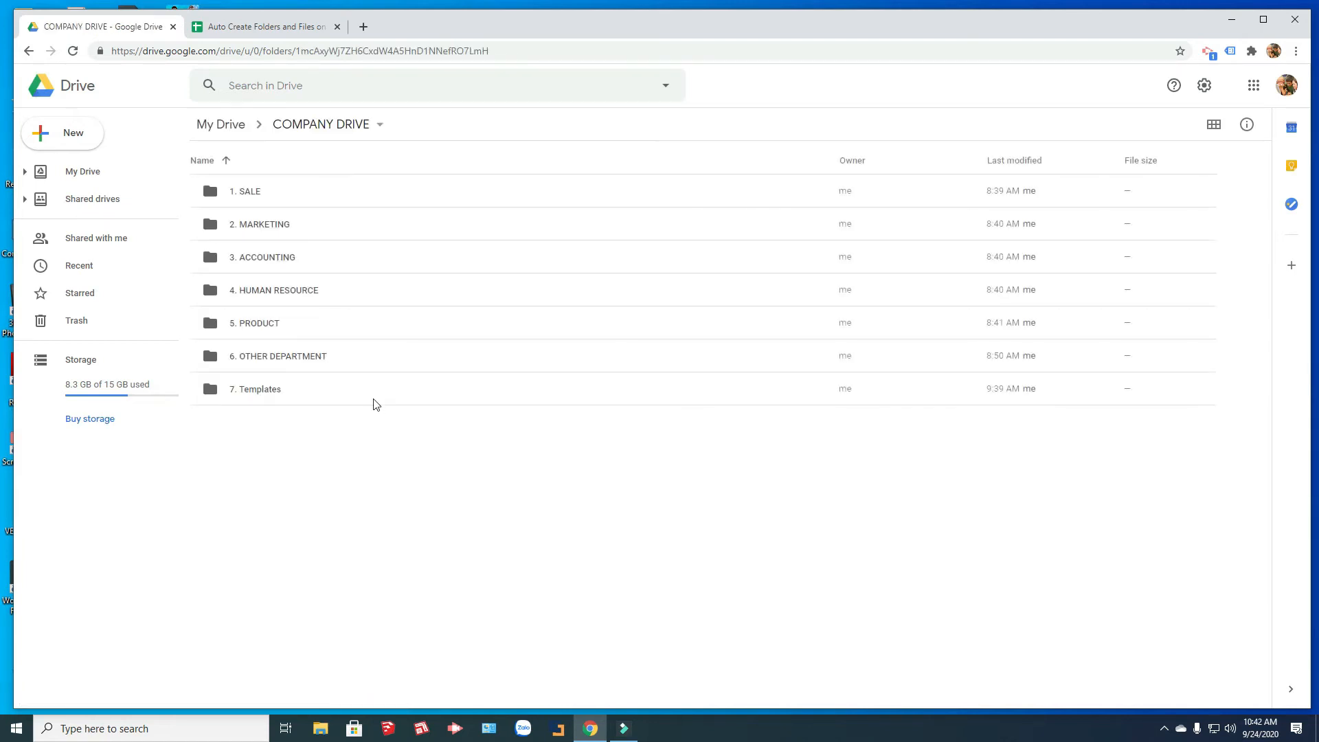
double_click(262, 227)
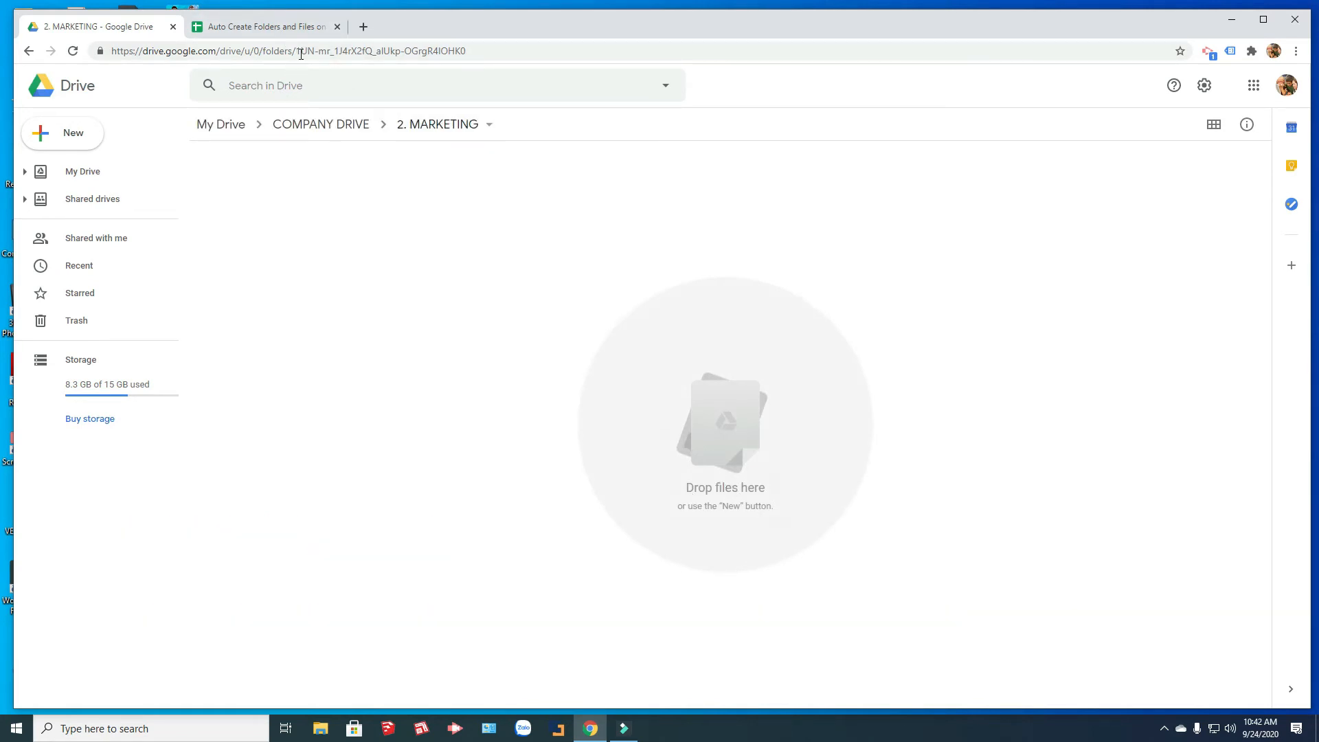
Copy the 2. MARKETING folder's ID from its URL and set it as the Root folder ID on the Setup sheet
left_click_drag(296, 51, 466, 51)
right_click(419, 51)
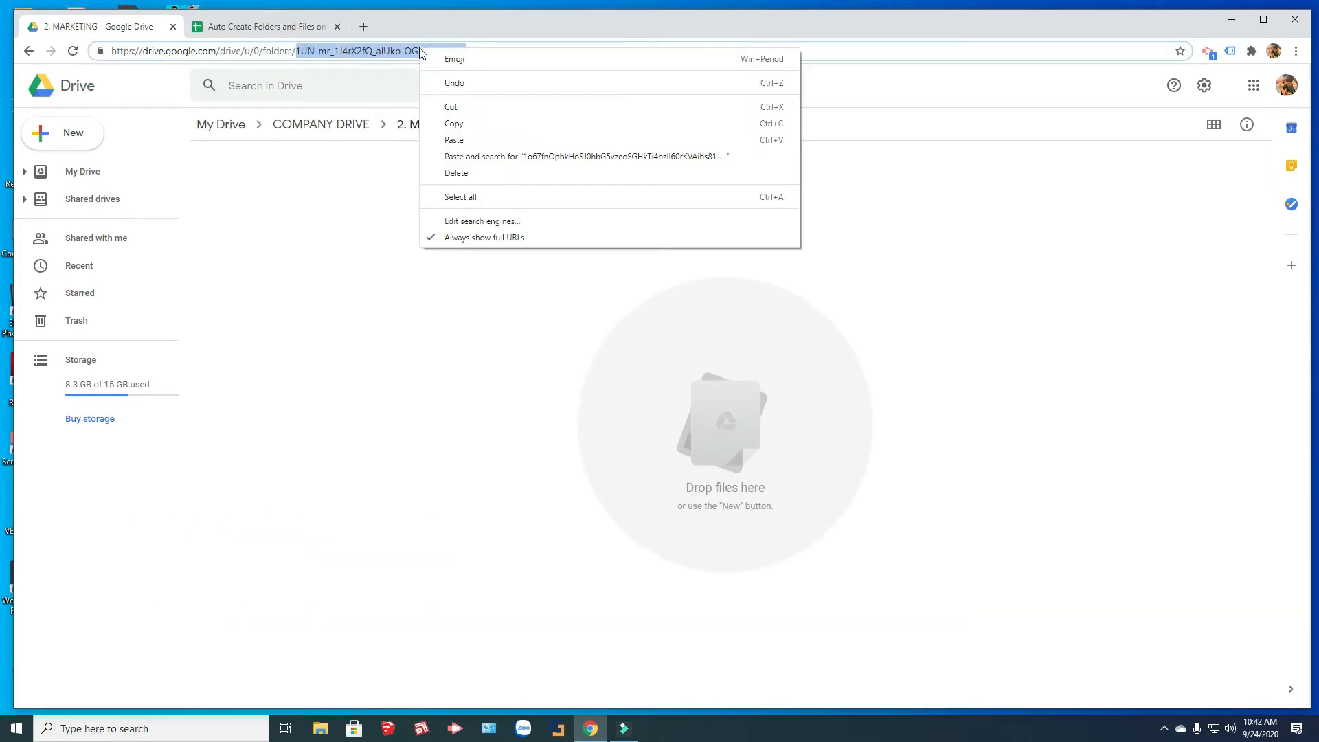
left_click(459, 125)
left_click(272, 27)
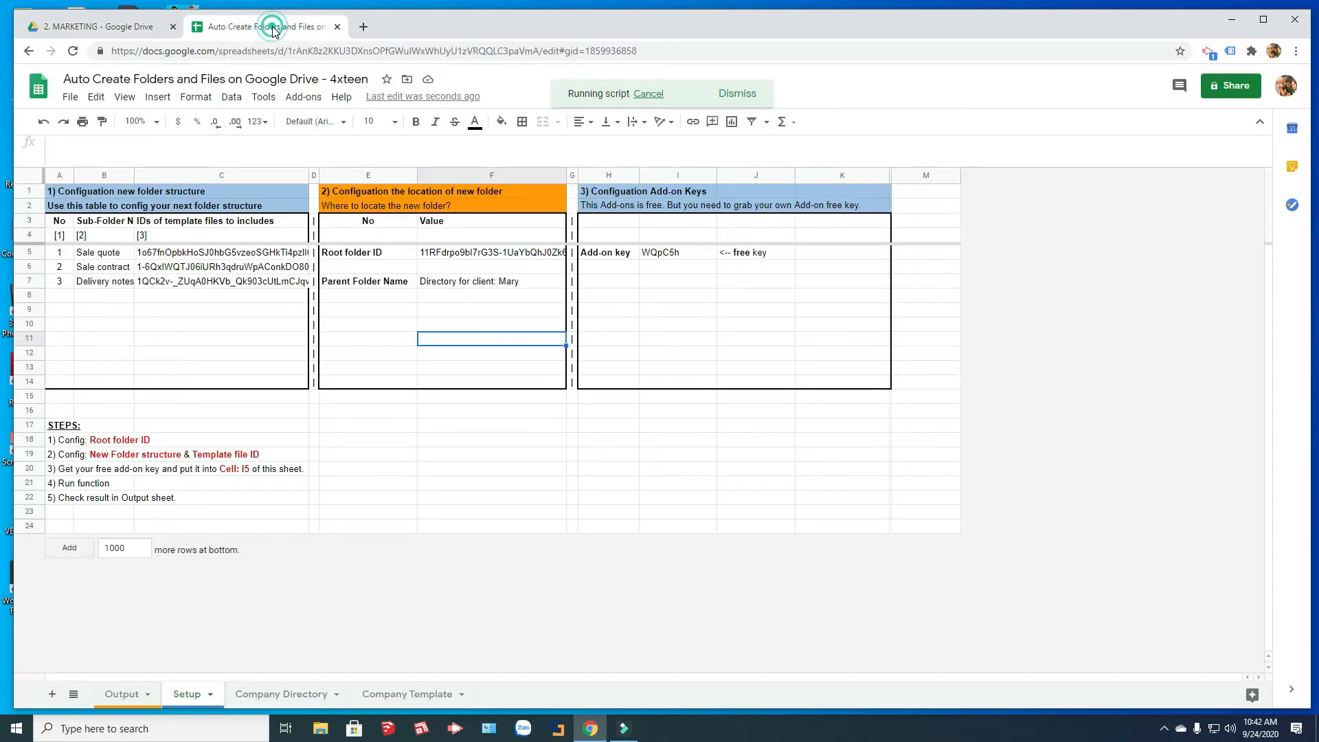
left_click(436, 255)
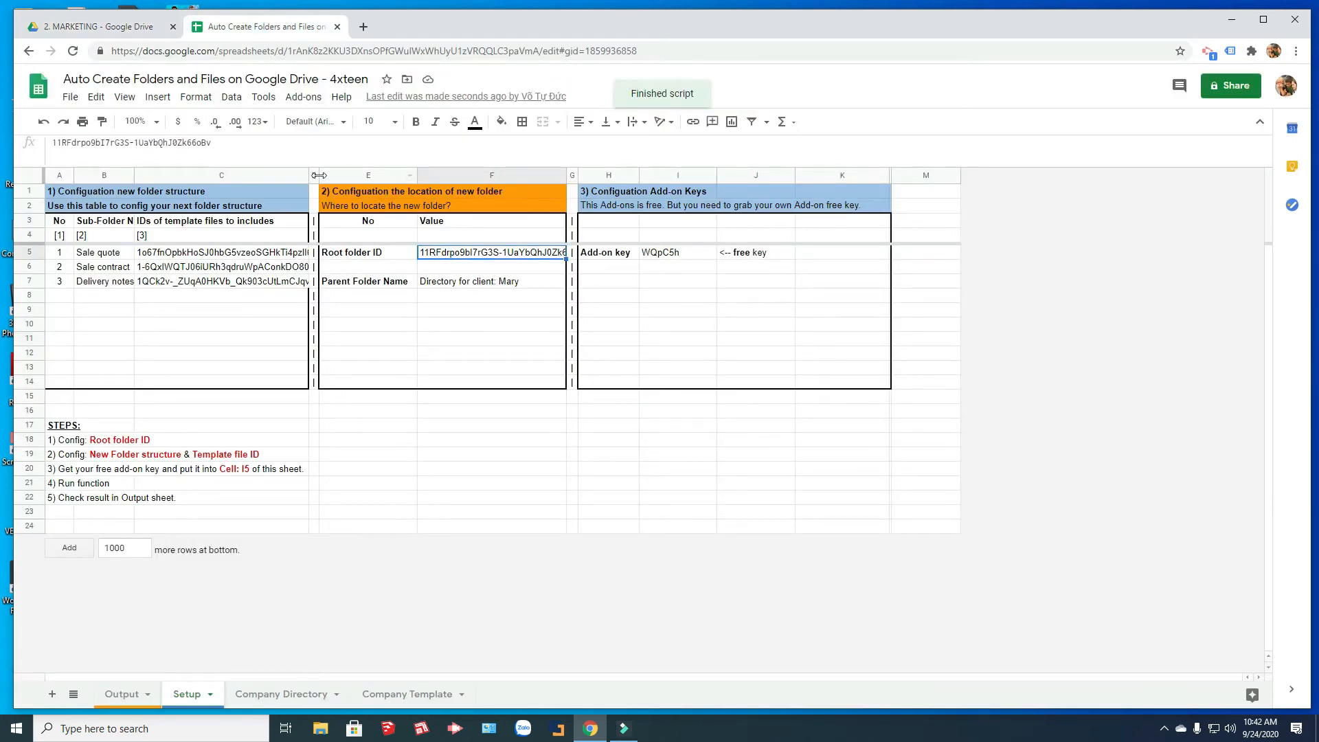
left_click(268, 145)
key("ctrl+a")
key("ctrl+v")
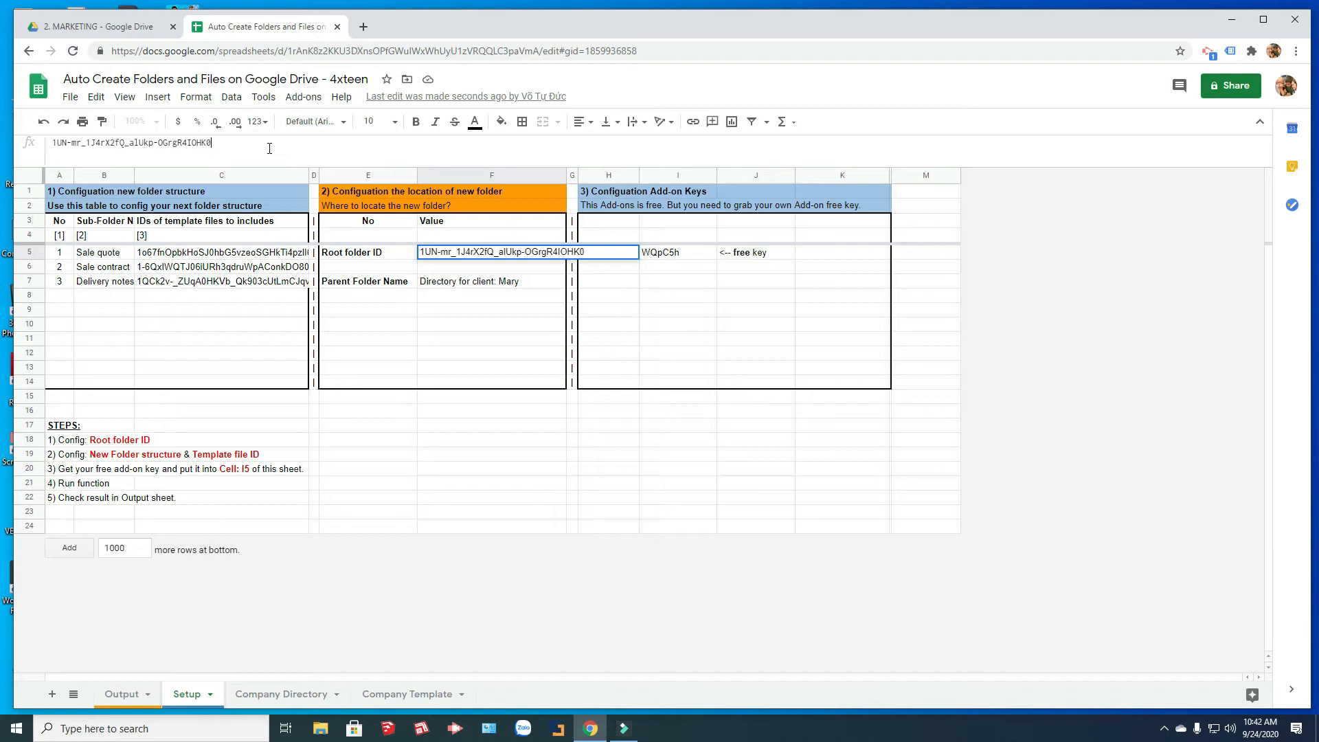
key("Return")
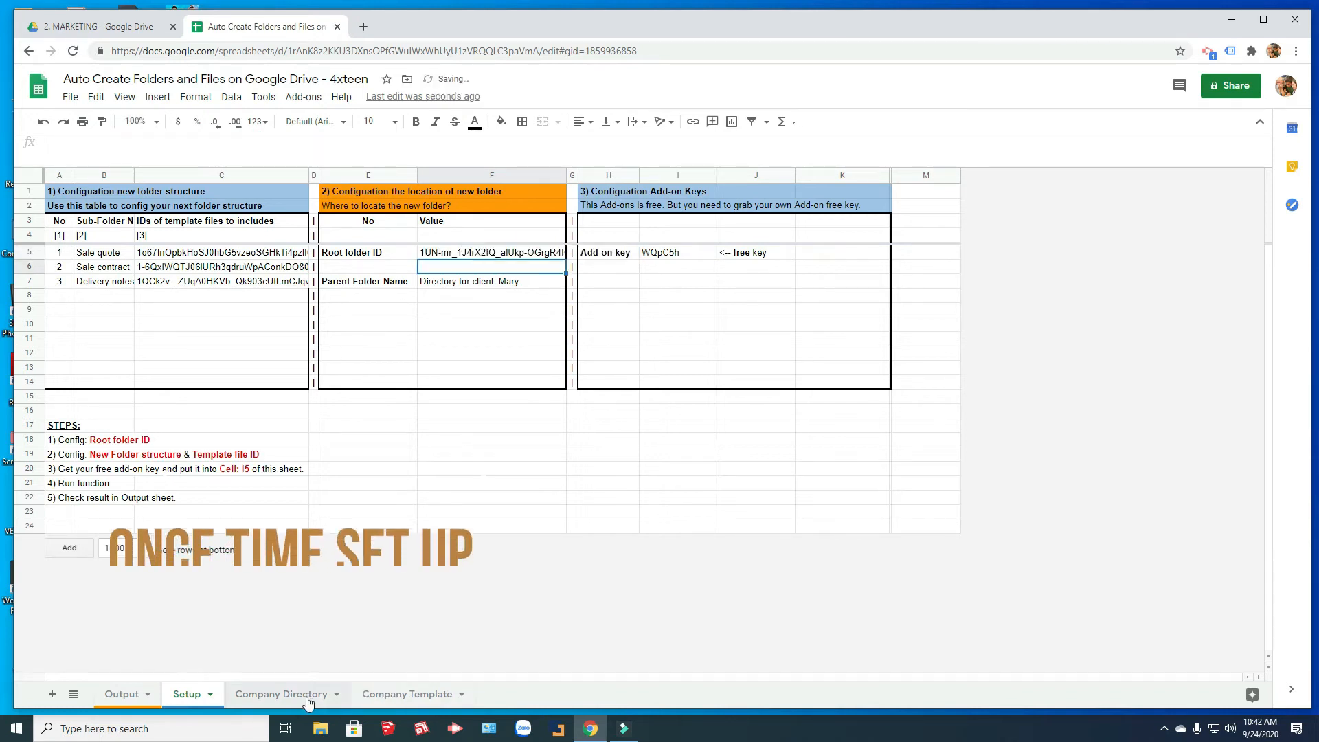
View the Company Directory sheet, and set the department filter on the Company Template sheet to Marketing
left_click(303, 697)
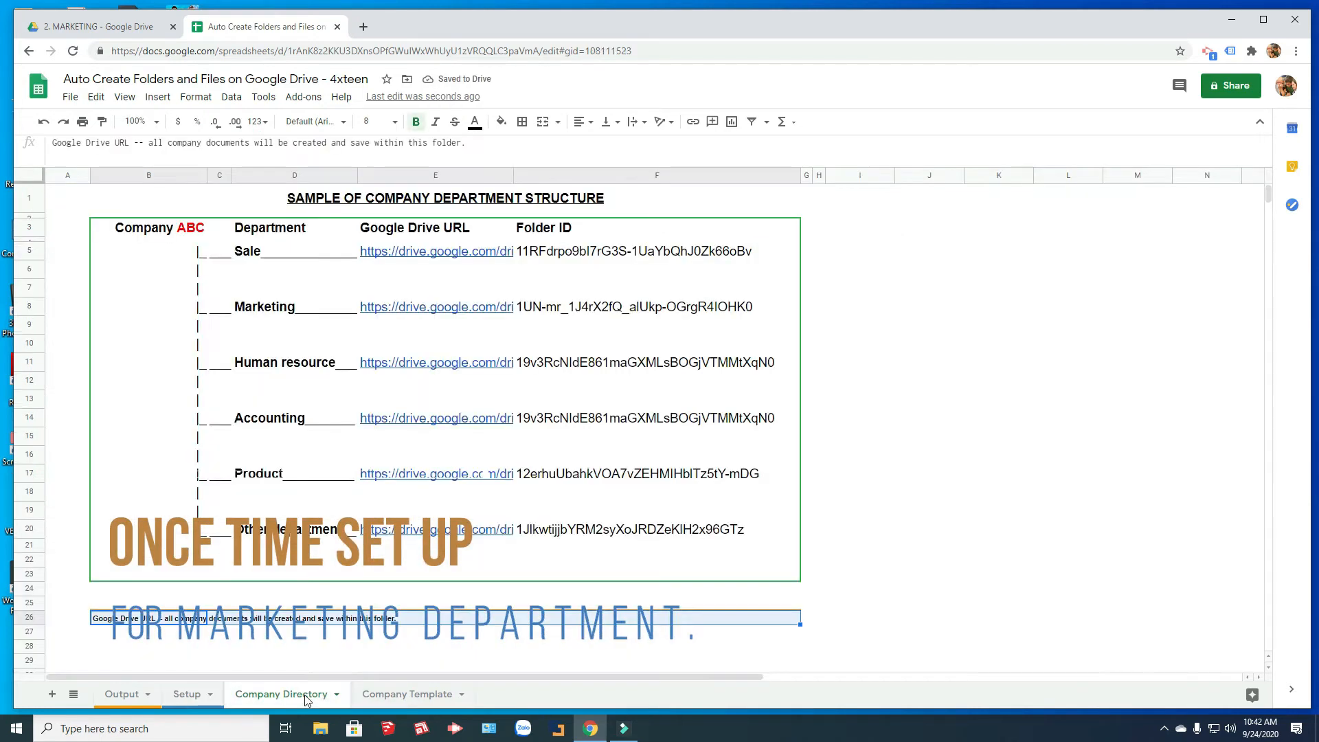
left_click(381, 696)
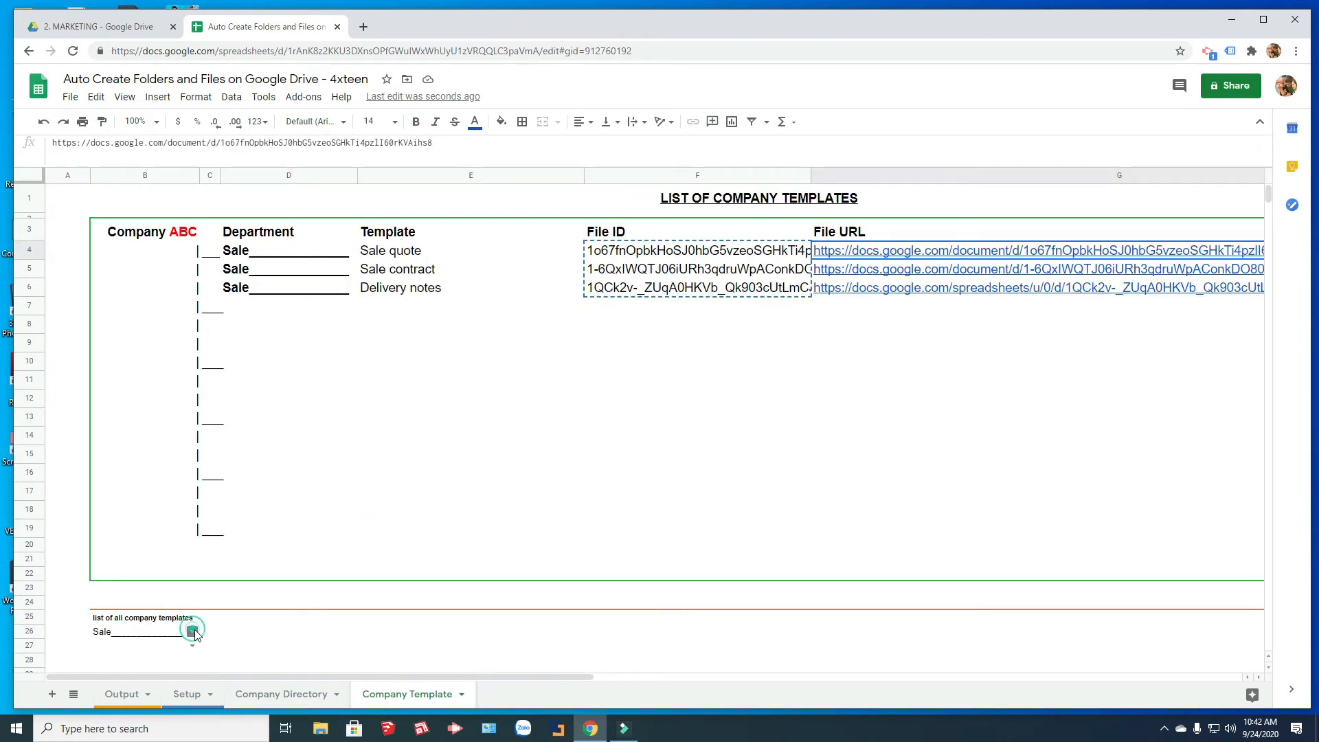
left_click(192, 631)
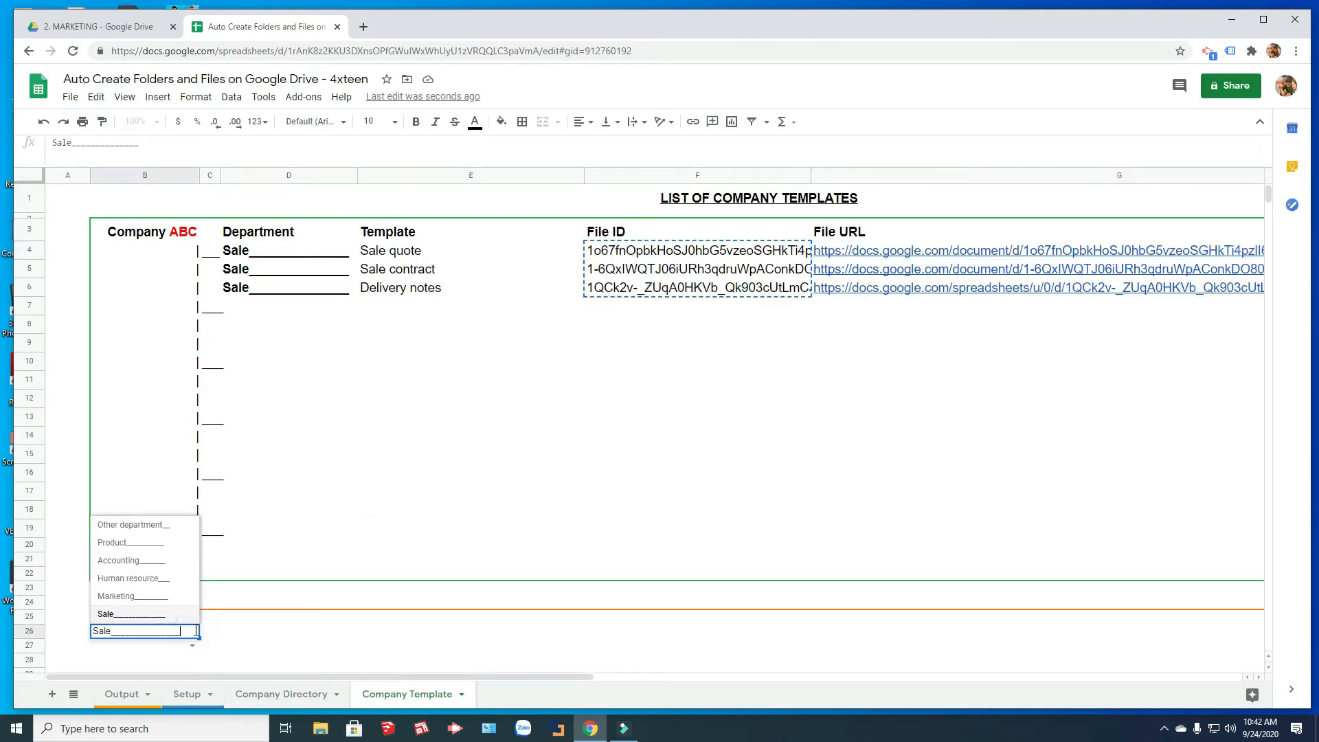
left_click(152, 599)
left_click(446, 460)
Copy the template names Meeting notes, Content planning and Social Media Audit into the Setup sheet's sub-folder name column, starting at B5
left_click_drag(412, 251, 419, 288)
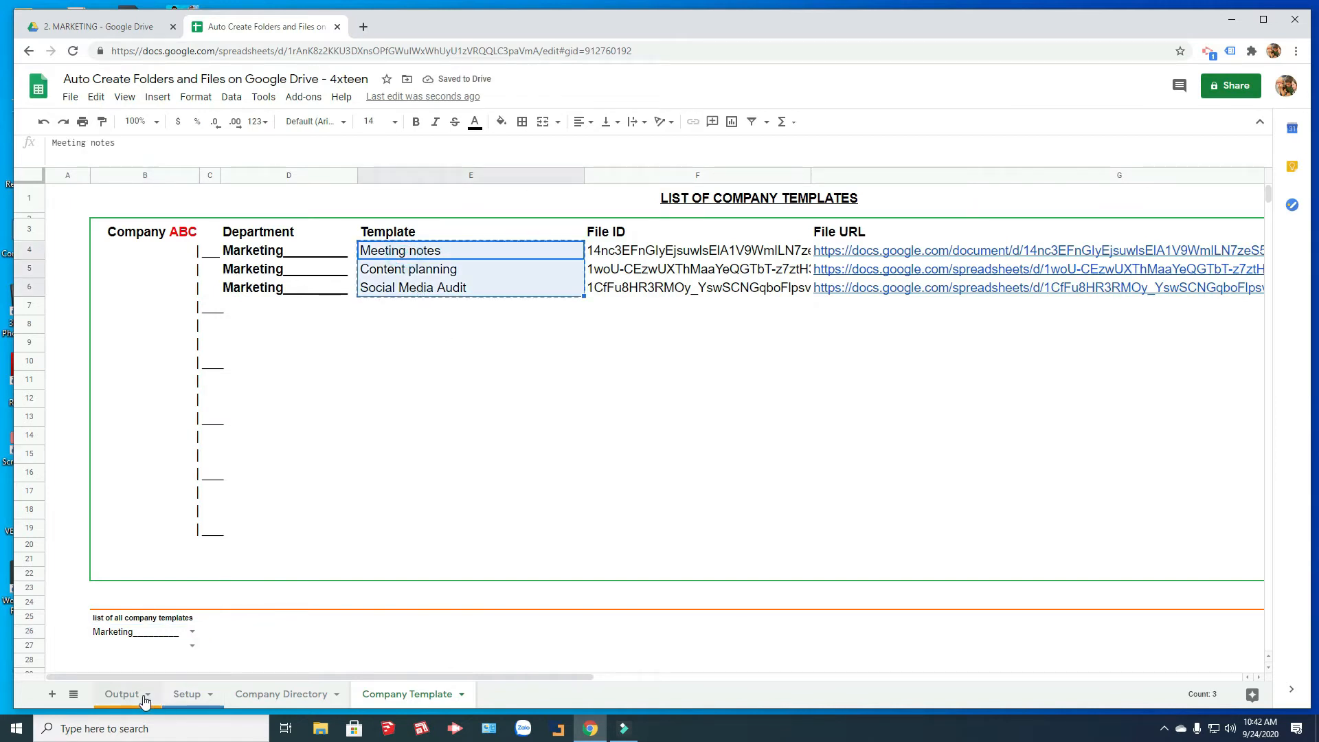
left_click(186, 694)
left_click(96, 254)
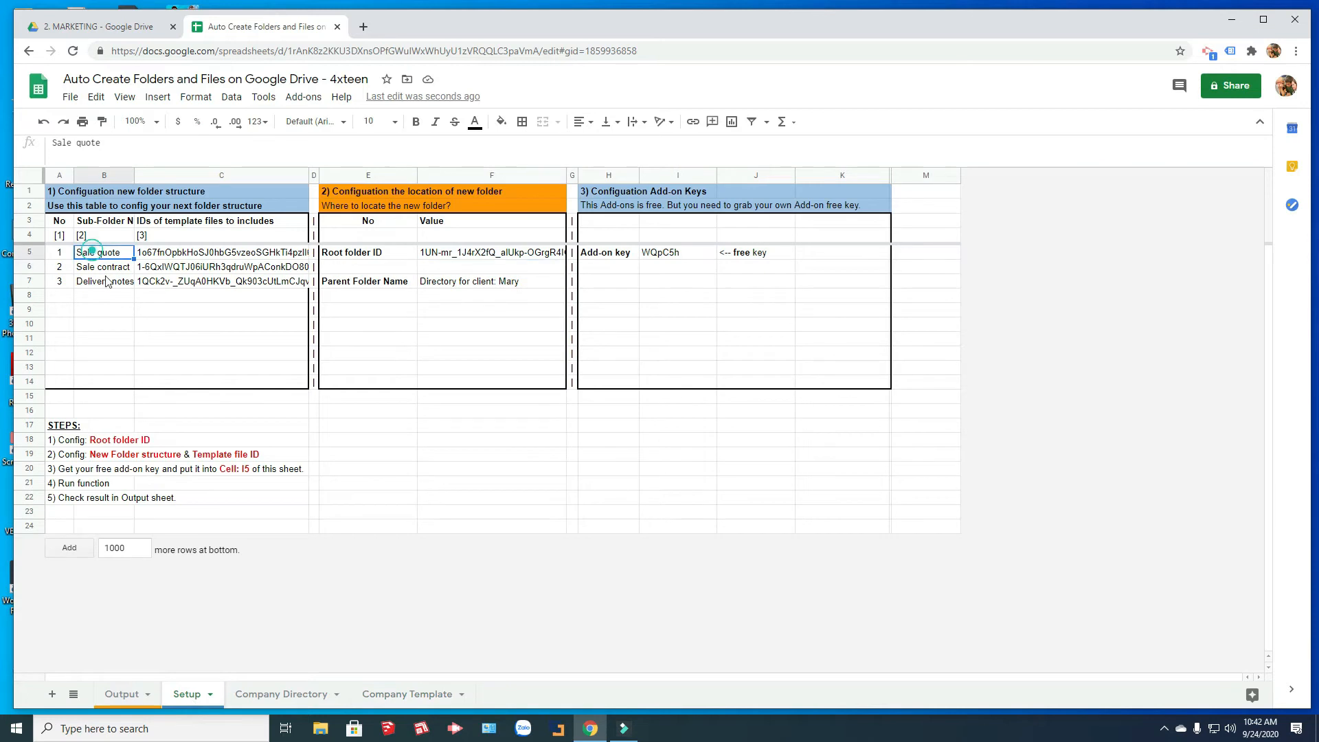
key("ctrl+v")
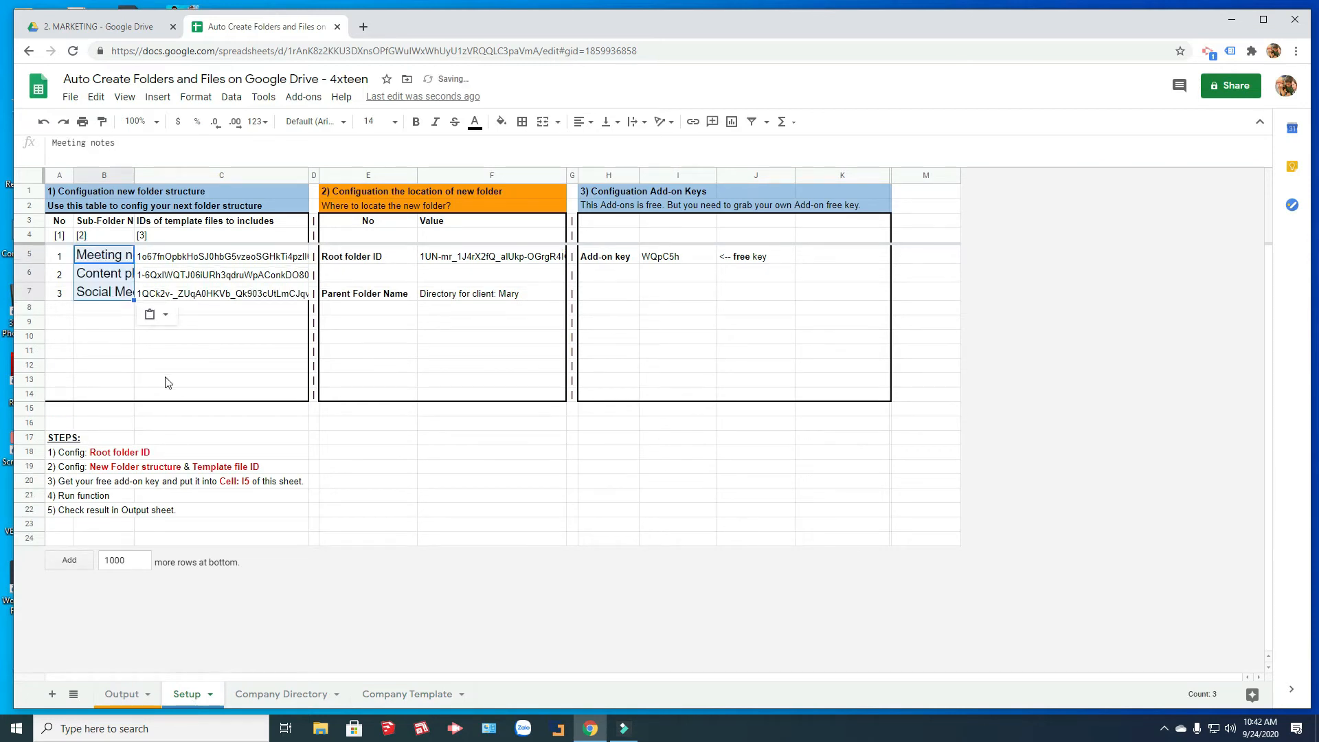
Copy the three Marketing template file IDs from Company Template into the Setup sheet's template file IDs column, starting at C5
left_click(412, 695)
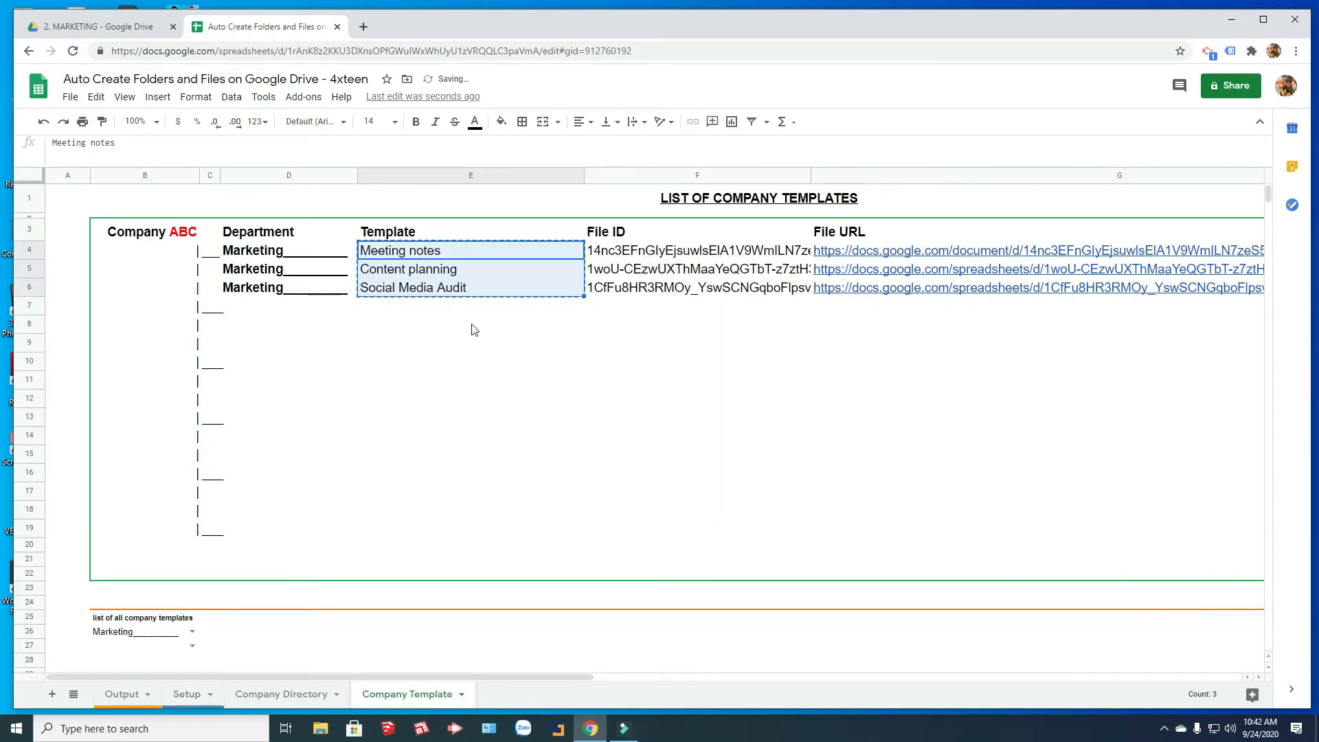
left_click_drag(606, 258, 609, 285)
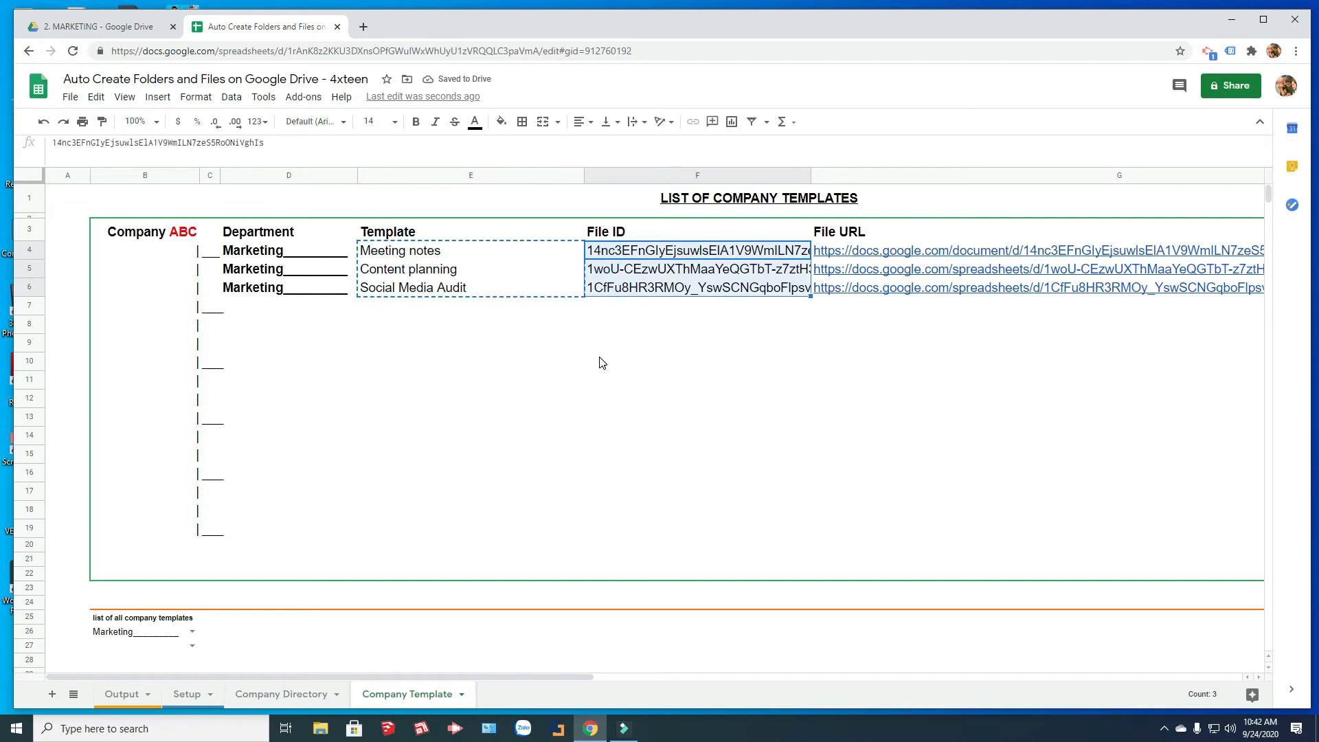
left_click(187, 693)
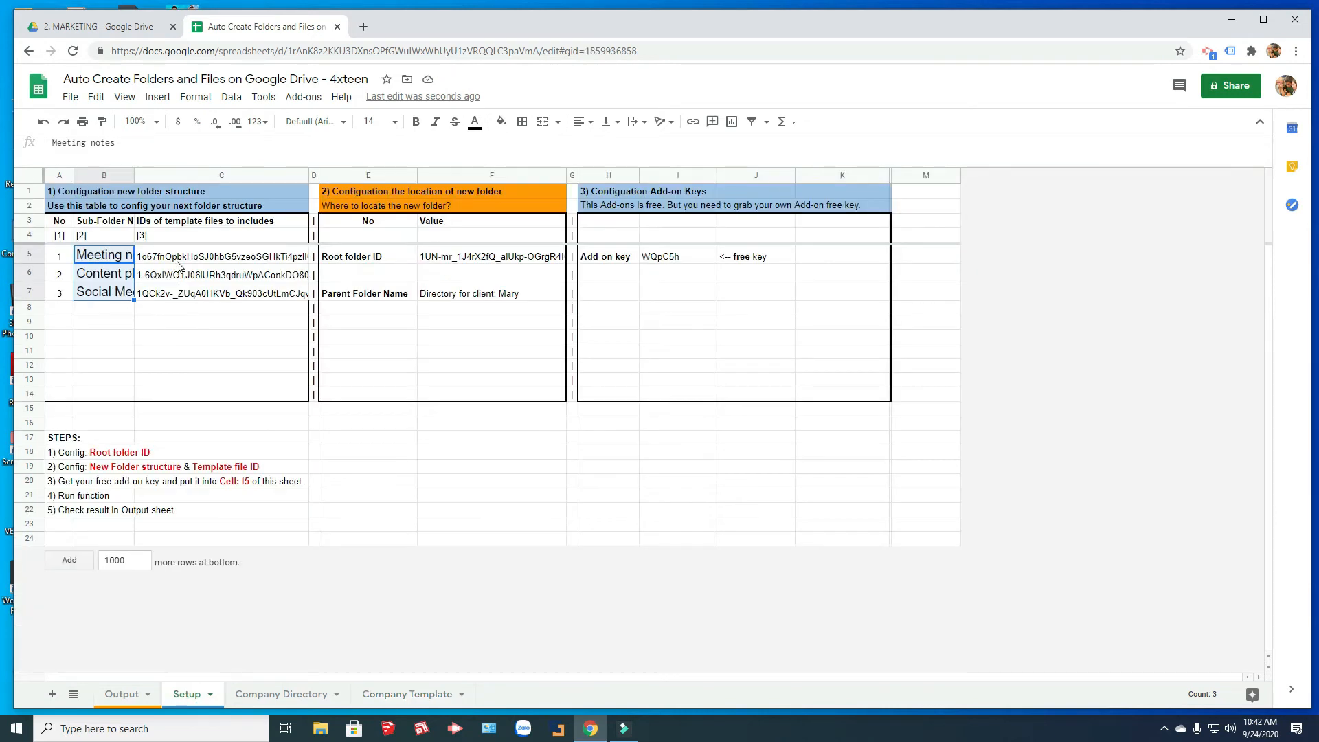
left_click(177, 261)
key("ctrl+v")
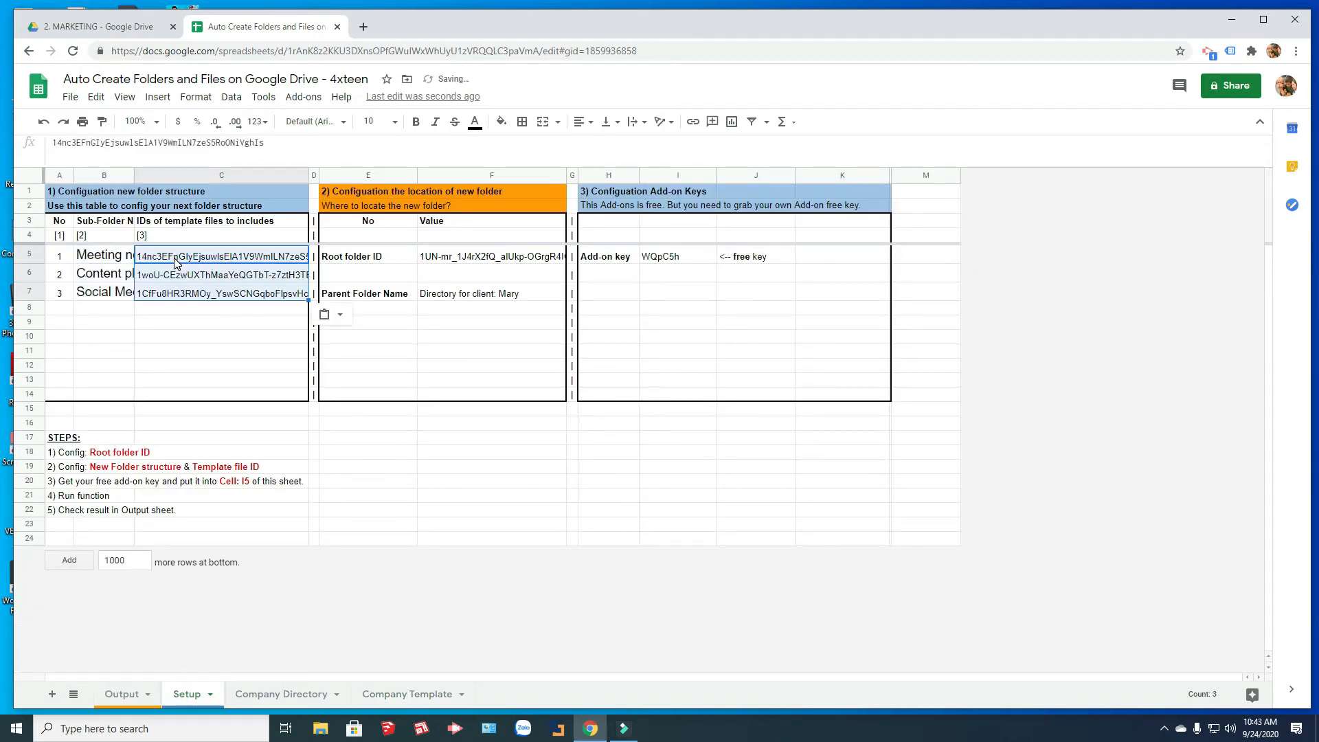
Apply the template ID cells' formatting to the three sub-folder names in B5:B7 with Paint format
left_click(172, 293)
left_click(101, 122)
left_click_drag(105, 258, 103, 293)
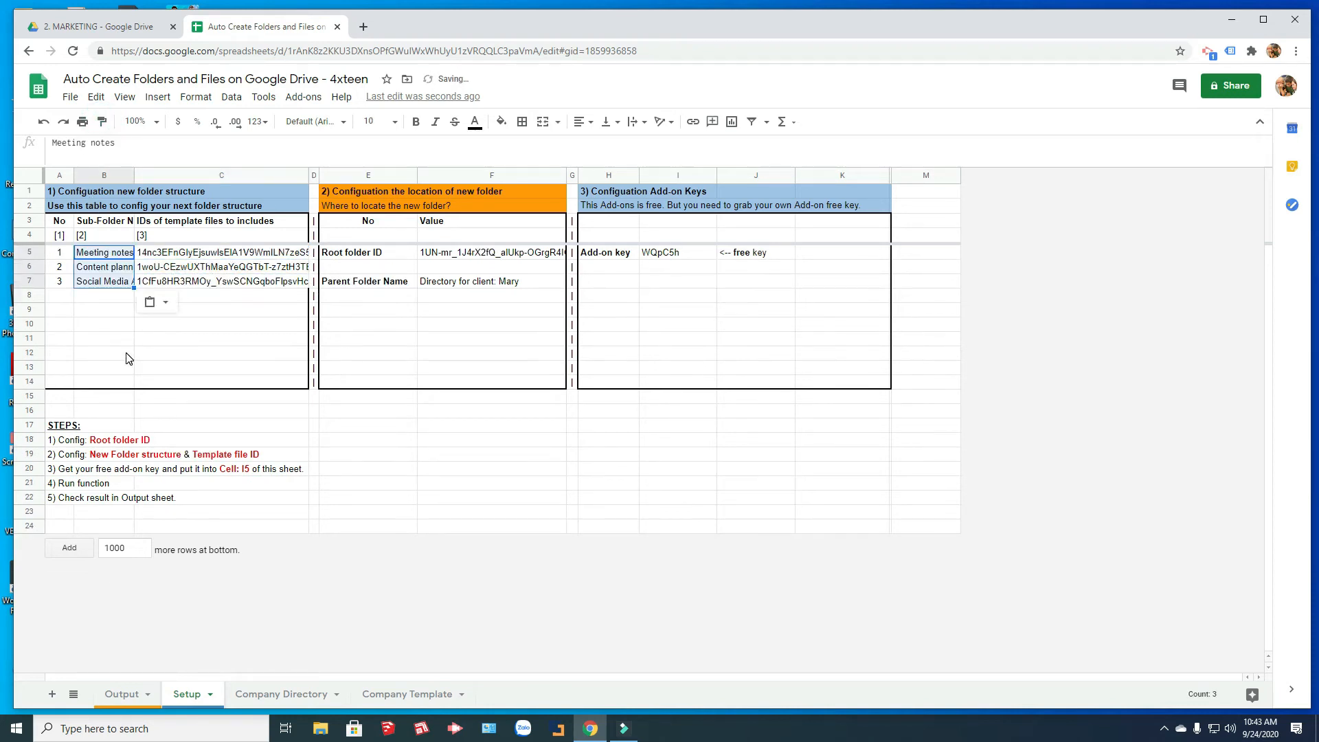
Add two more sub-folders without template files: number 4 "Other folder" and number 5 "Name by yourself"
left_click(48, 300)
type("4")
key("Tab")
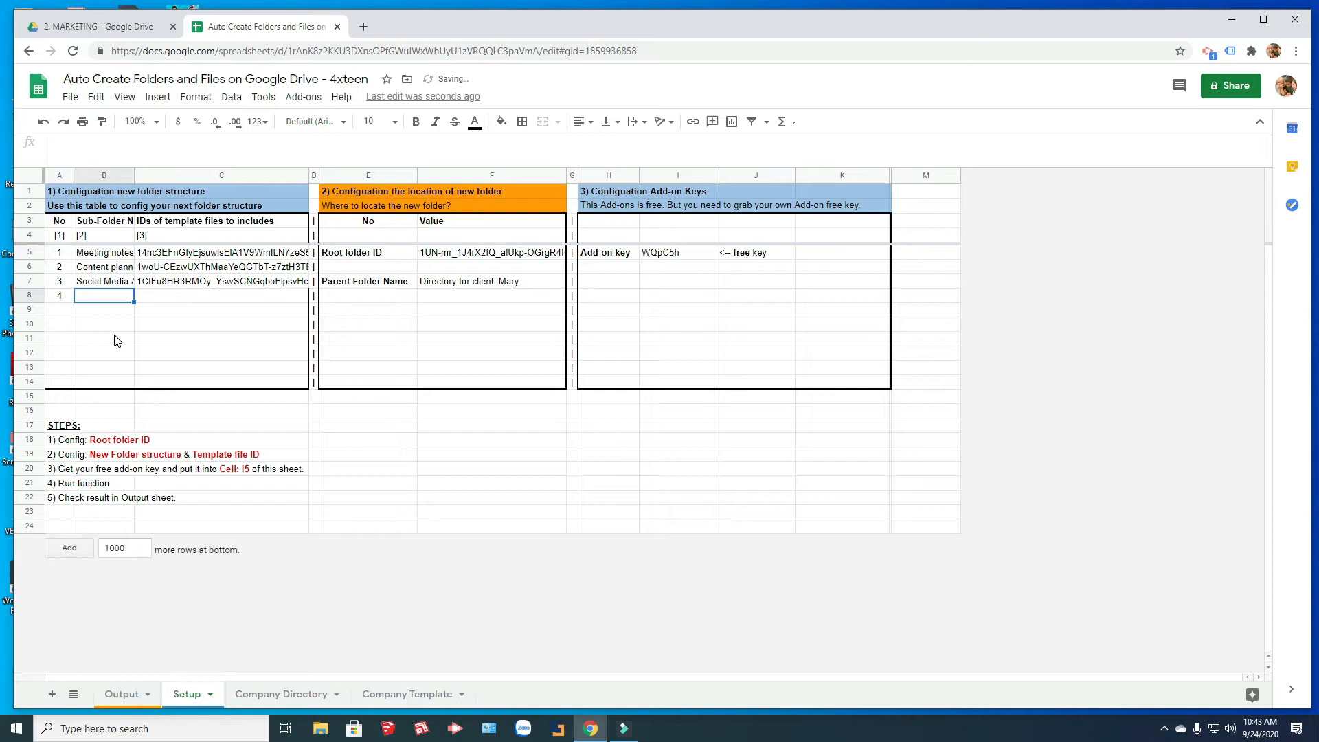
type("Other folder")
key("Return")
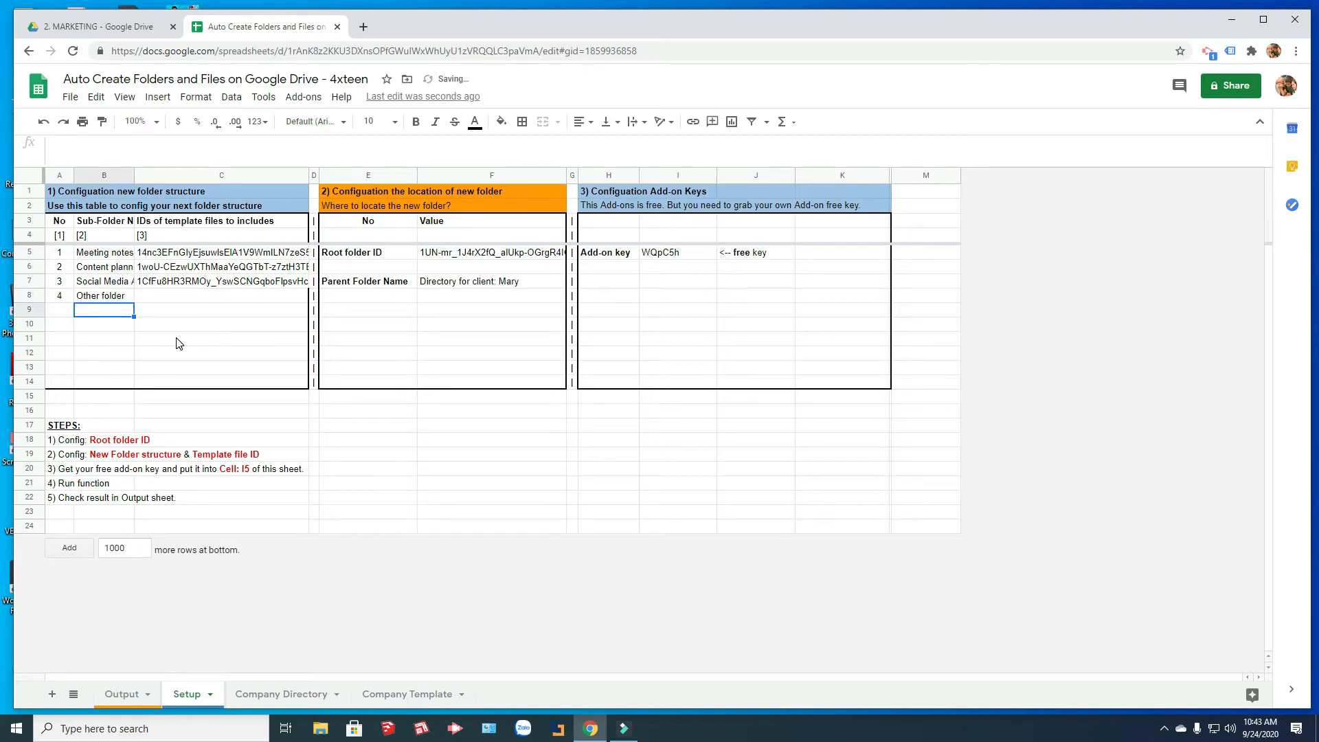
key("Left")
type("5")
key("Tab")
type("Name by yours")
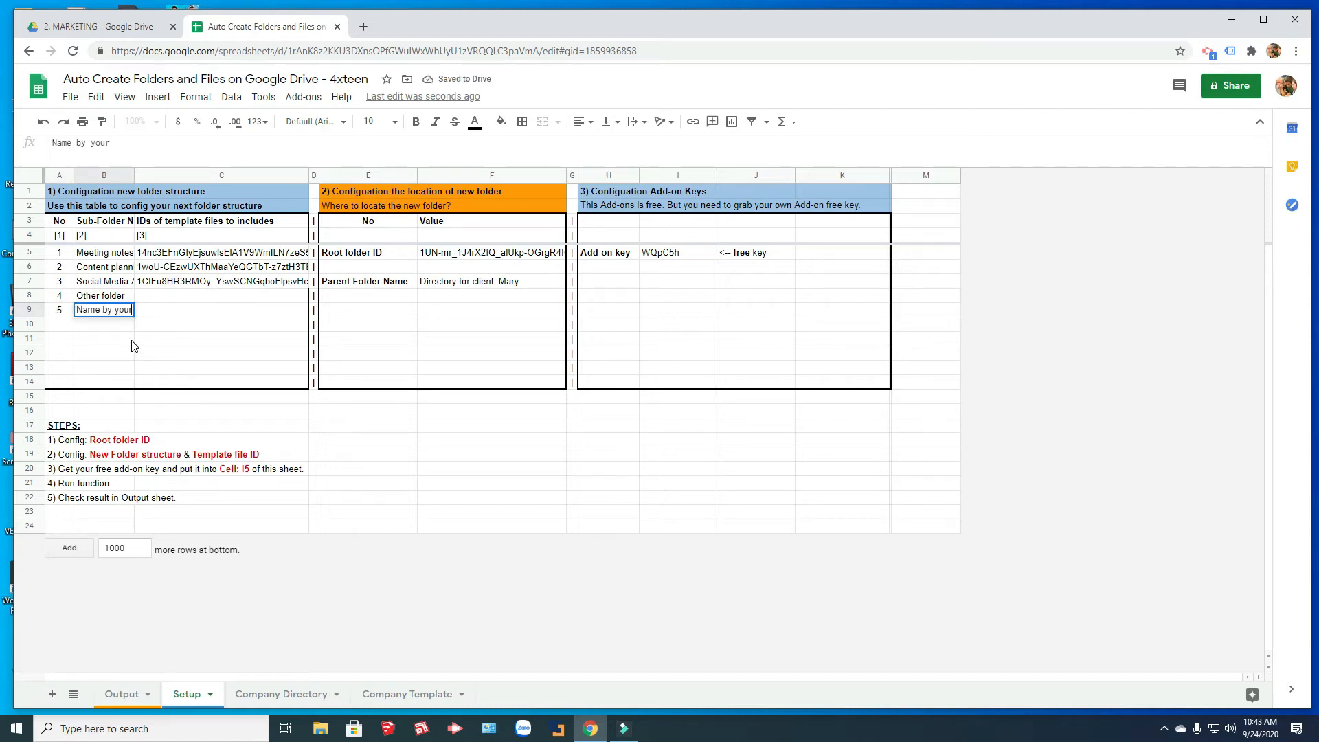
key("Return")
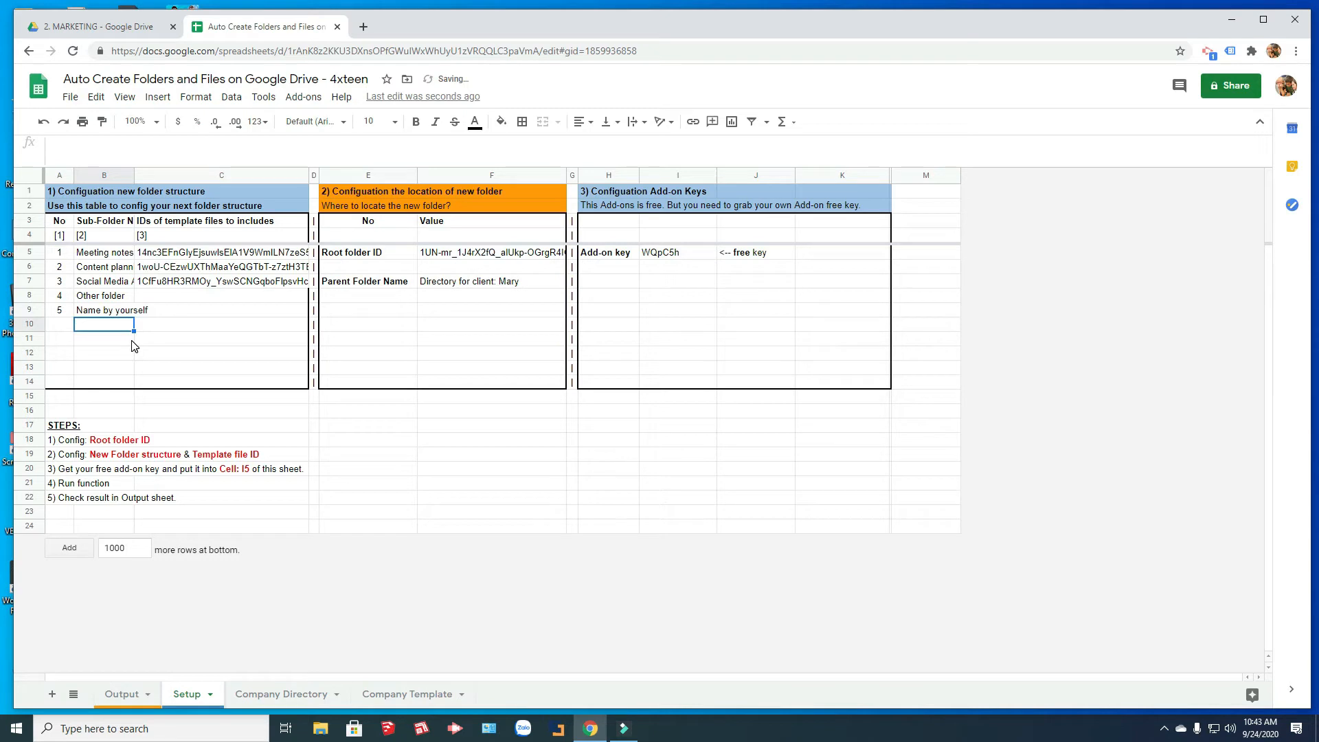
Run the Auto create directory add-on's Create Folders & Files function for the Marketing setup
left_click(303, 97)
mouse_move(347, 200)
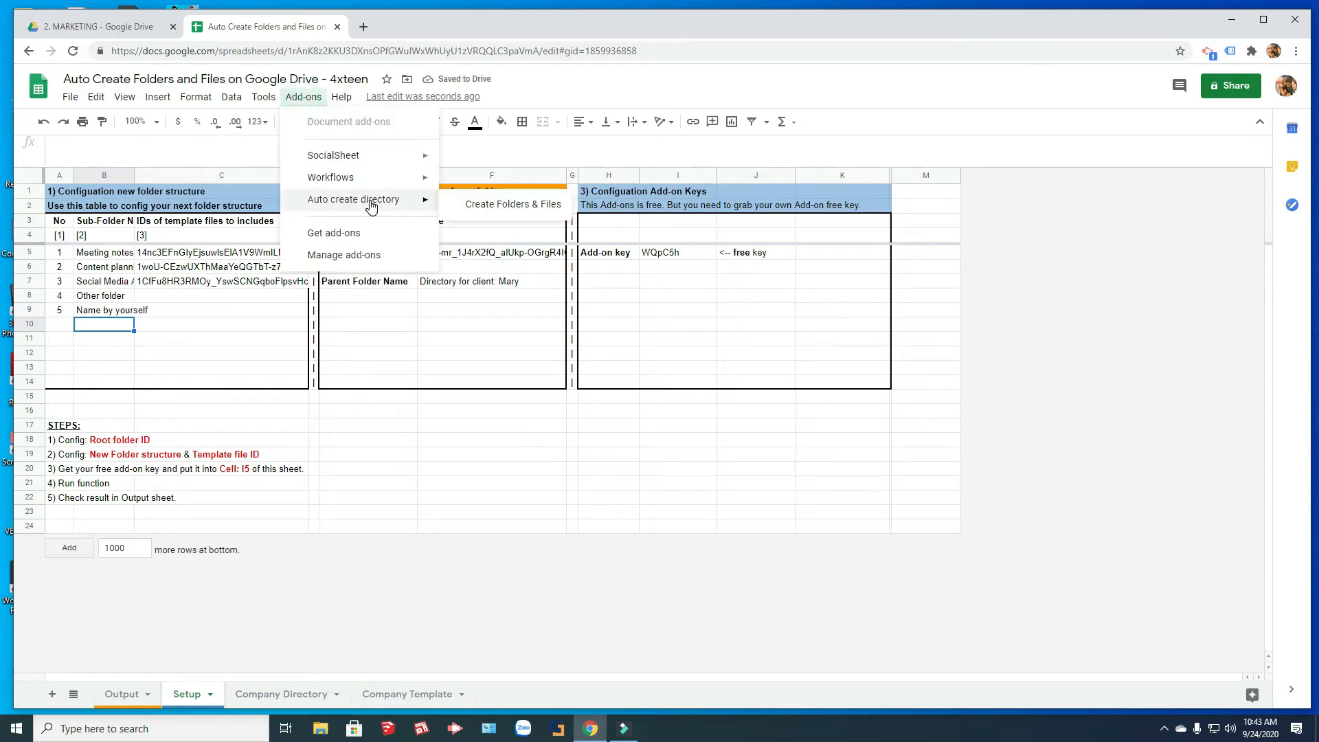
left_click(489, 210)
Switch to Google Drive, open the client's directory in 2. MARKETING and look over its subfolders
left_click(108, 25)
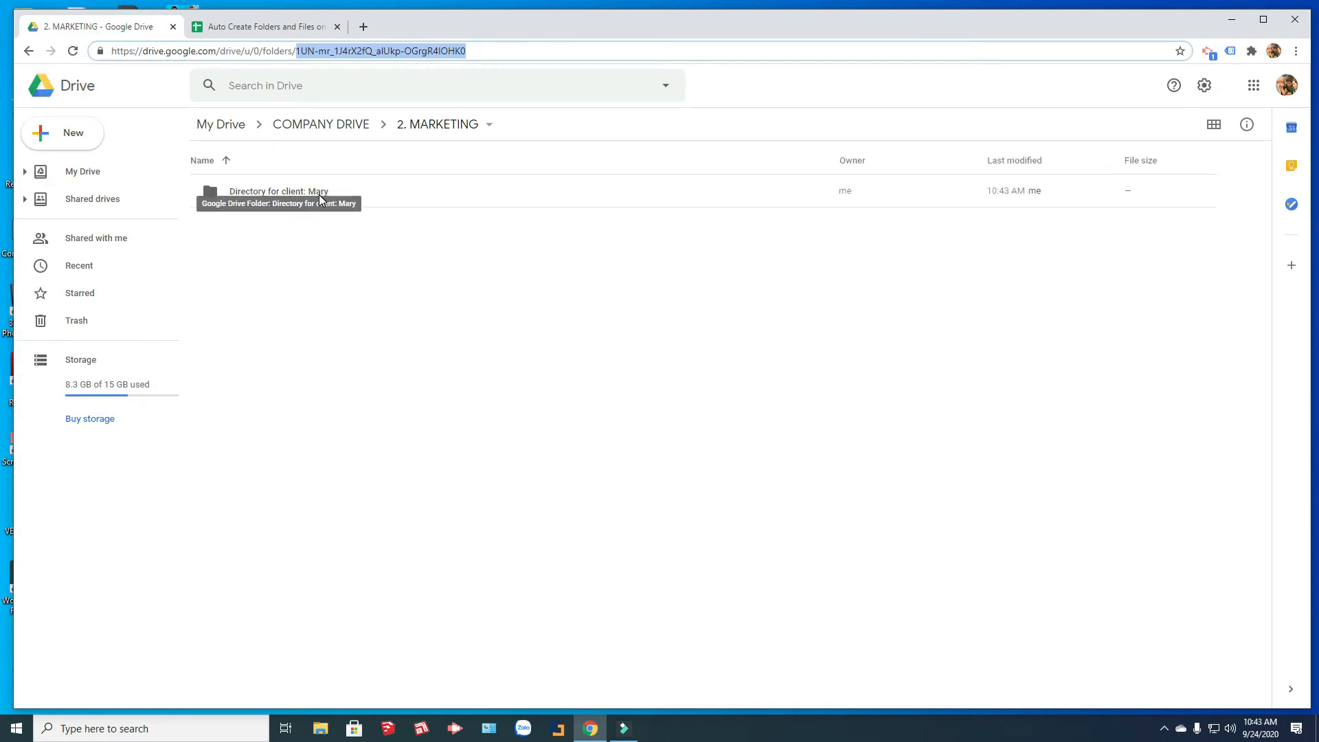
left_click(320, 194)
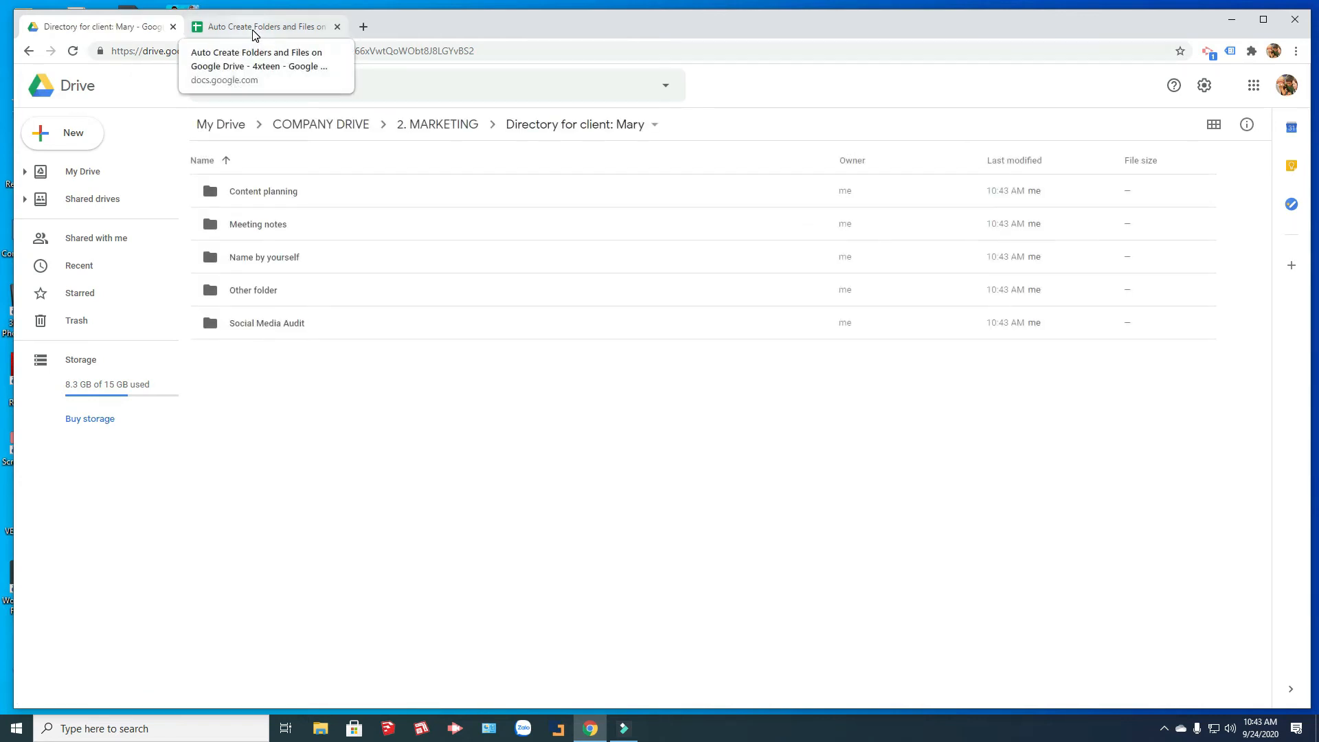
left_click(259, 195)
left_click(281, 267)
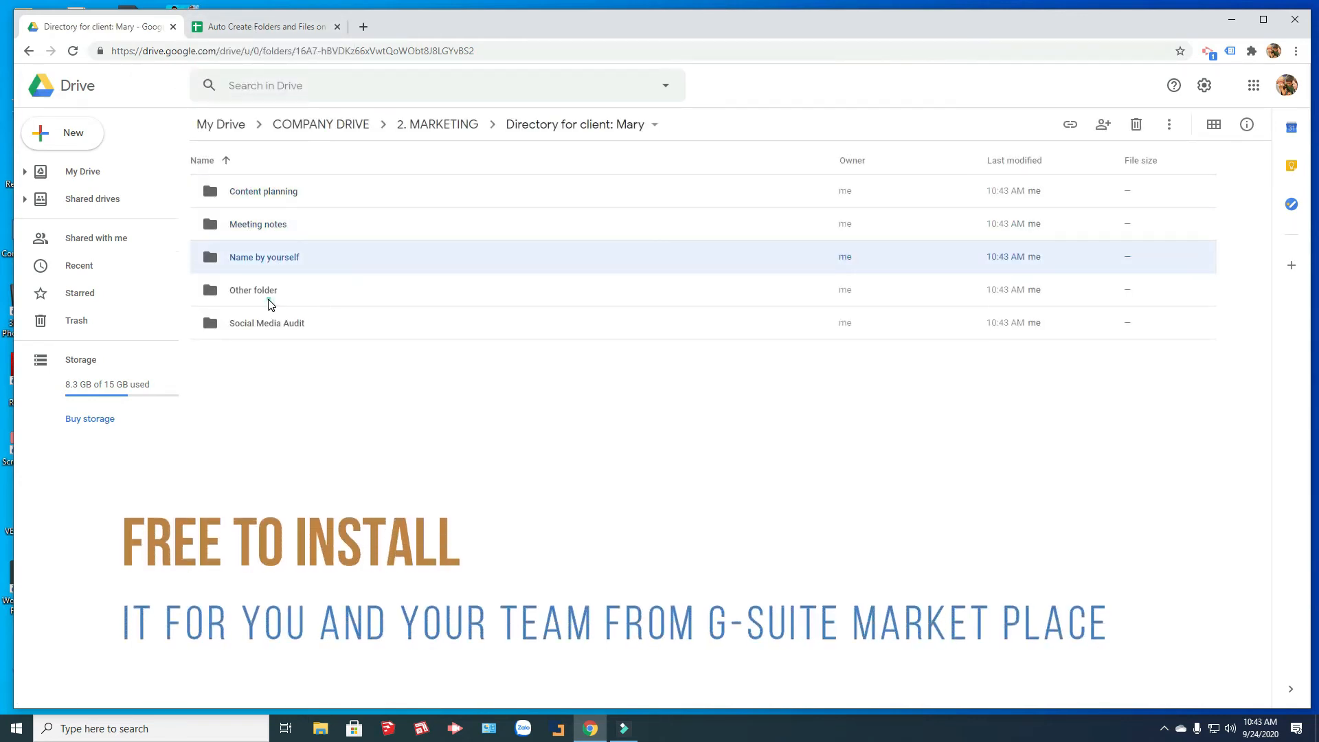
left_click(269, 294)
left_click(271, 325)
Return to the Setup sheet and change the Parent Folder Name to "Folder for lastest project"
left_click(232, 26)
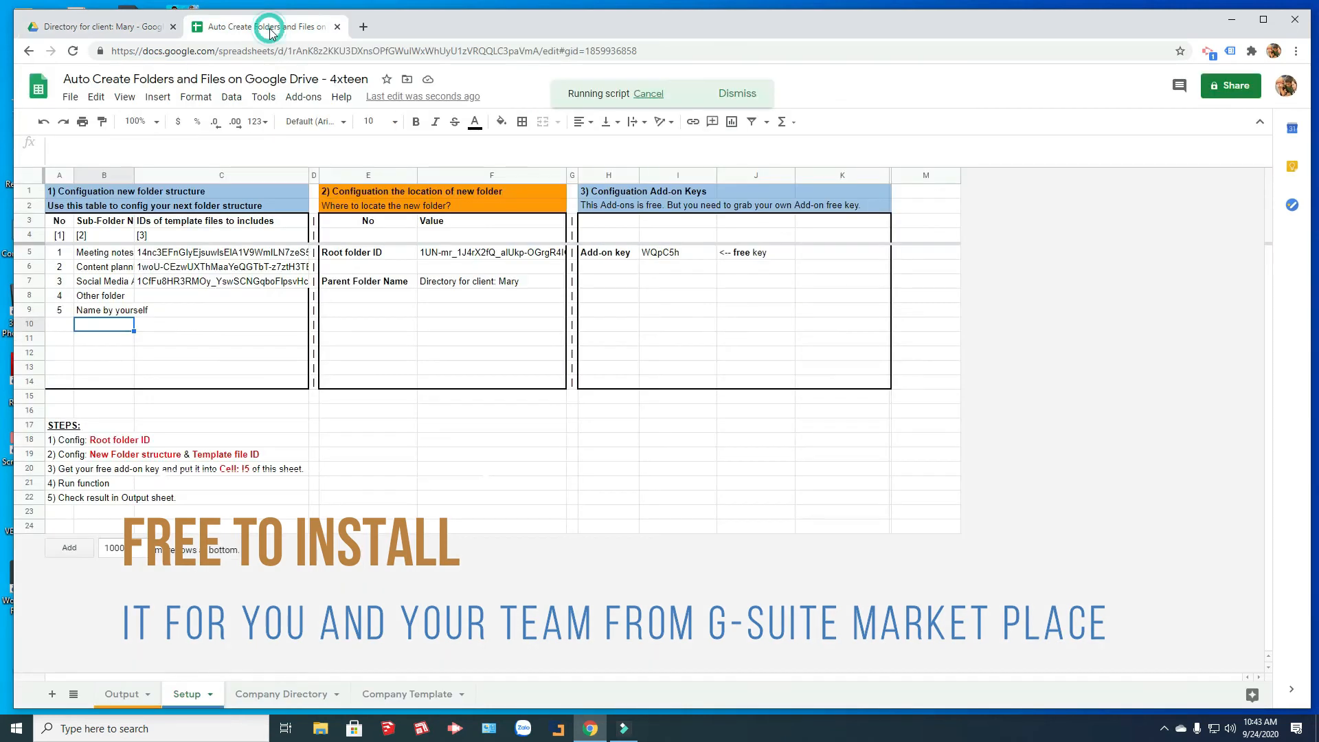
left_click(474, 281)
triple_click(474, 281)
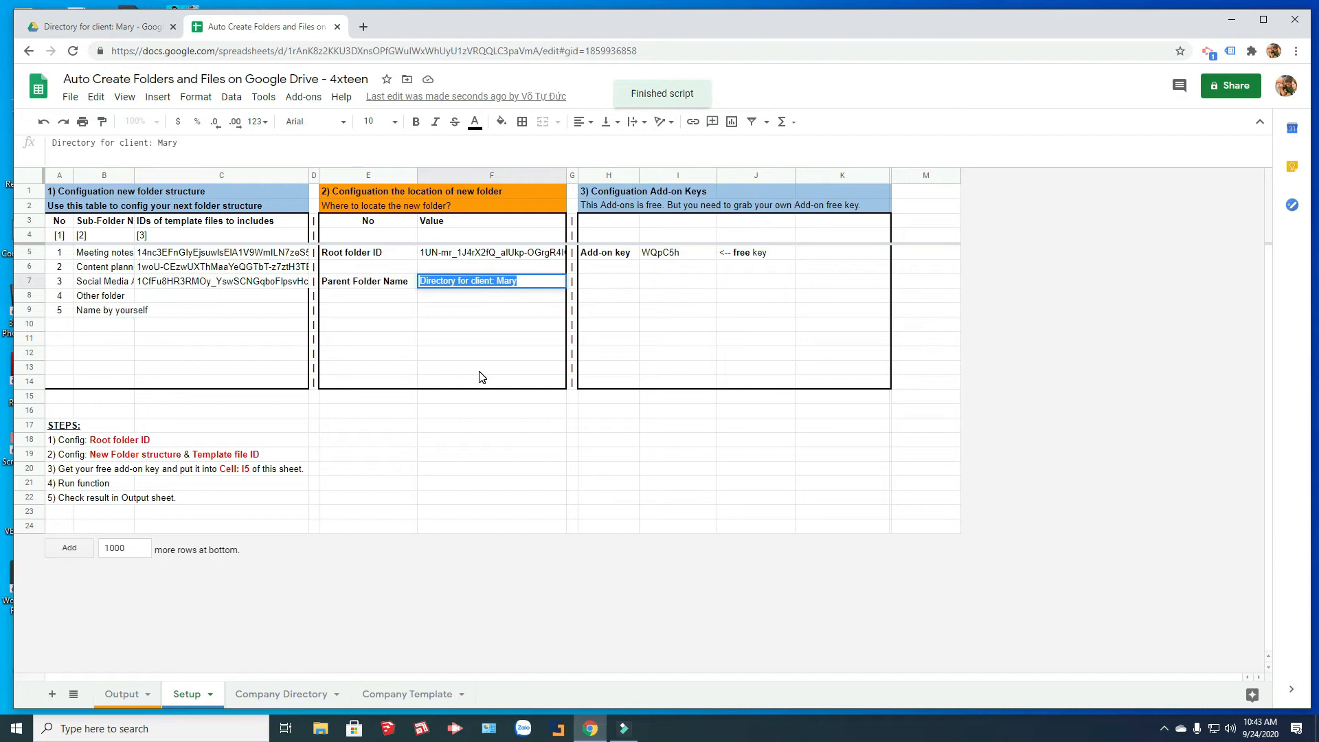
type("Folde")
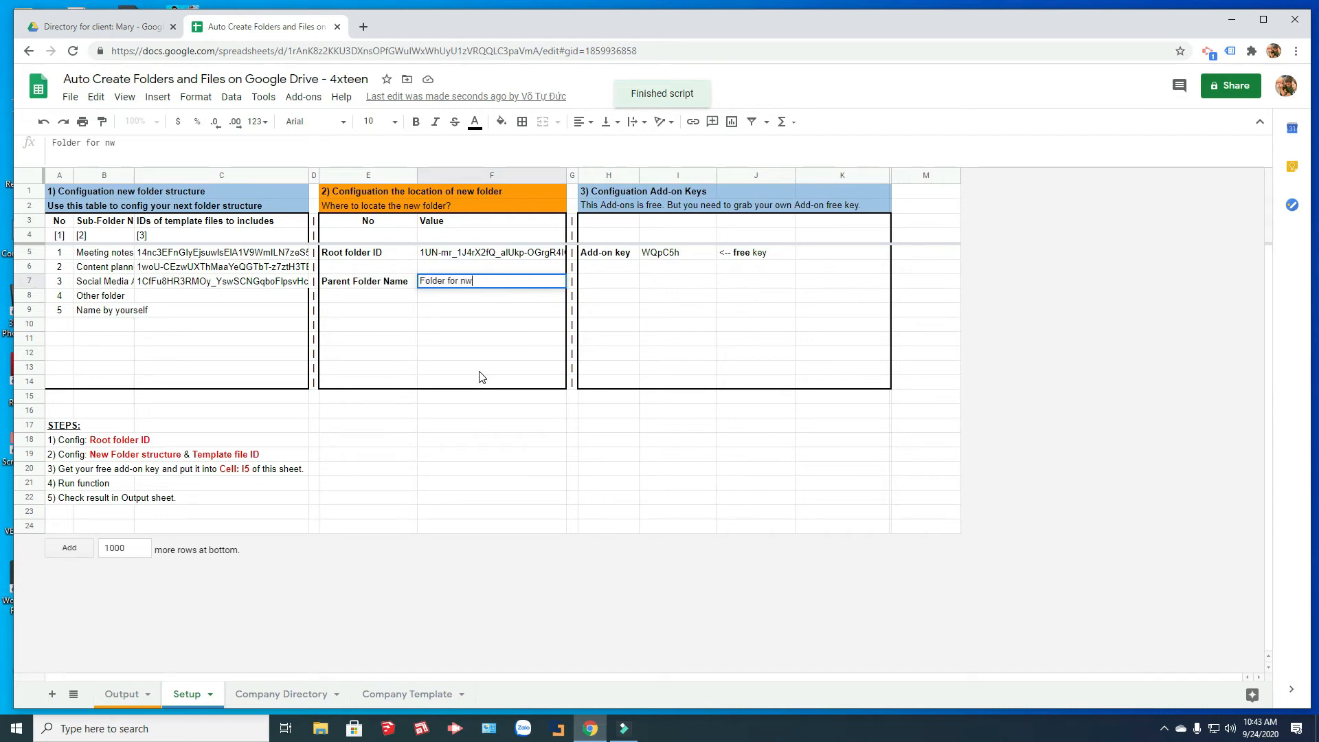
type("r for nw")
key("BackSpace")
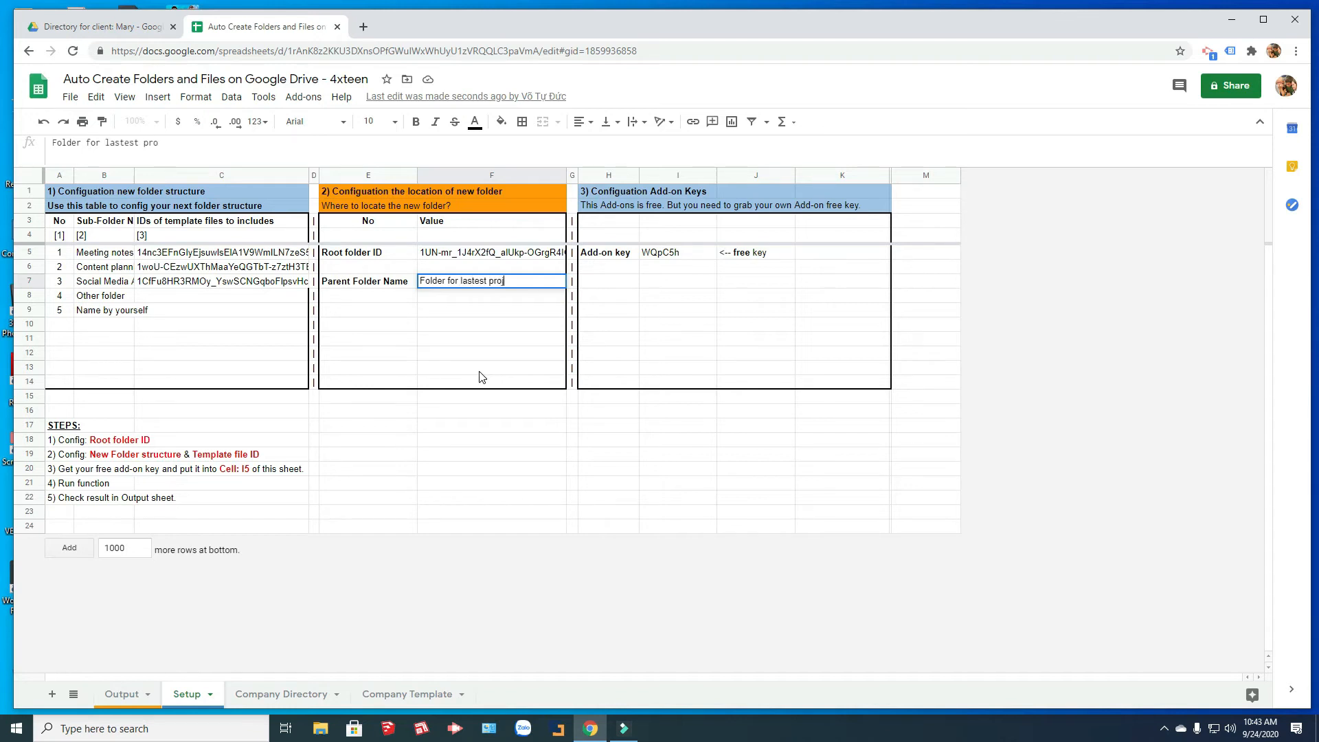
key("Return")
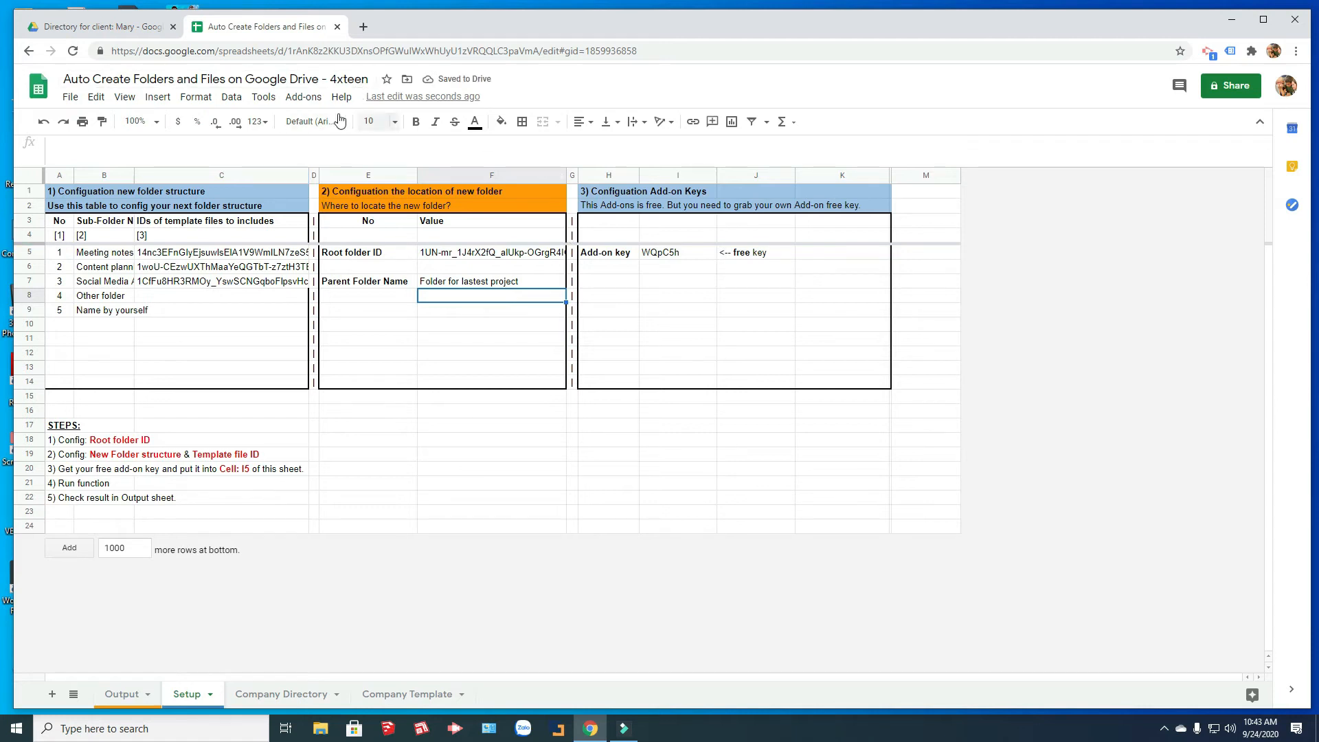
Run Create Folders & Files from the Auto create directory add-on again with the new parent folder name
left_click(303, 97)
mouse_move(345, 204)
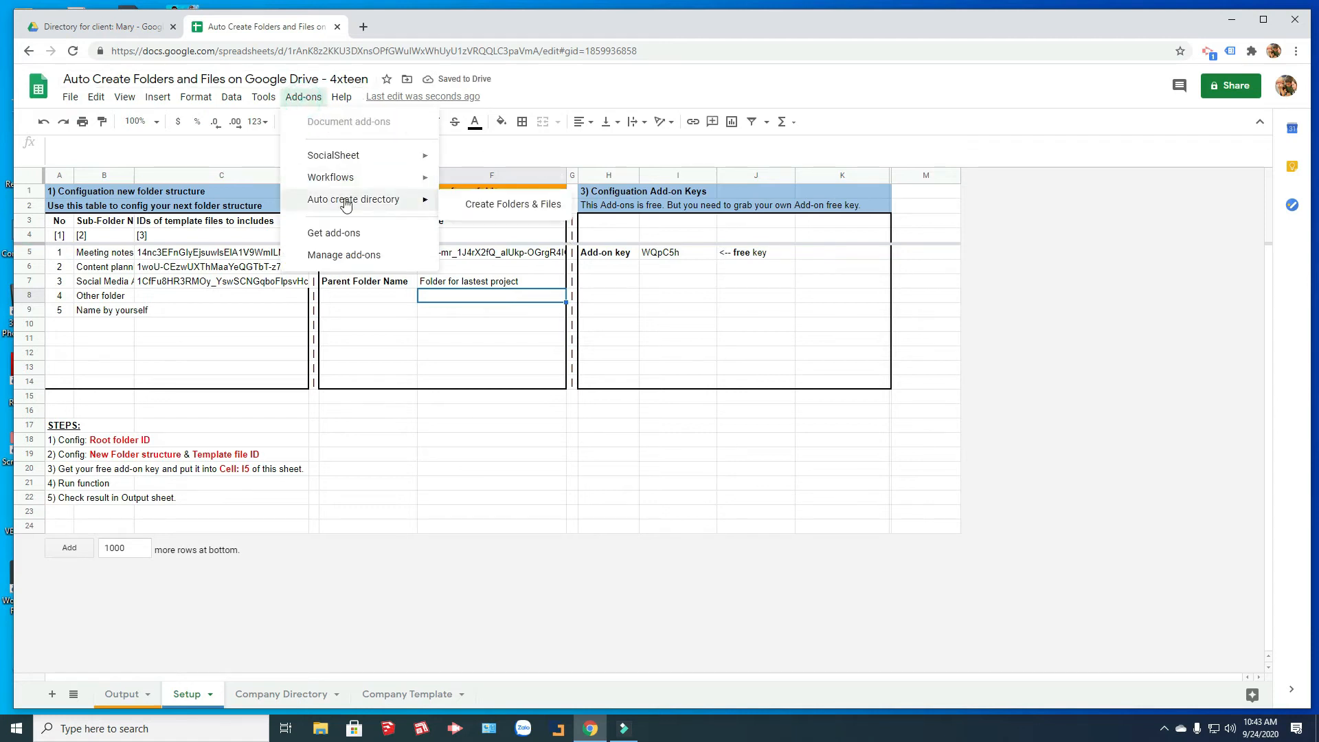
left_click(474, 205)
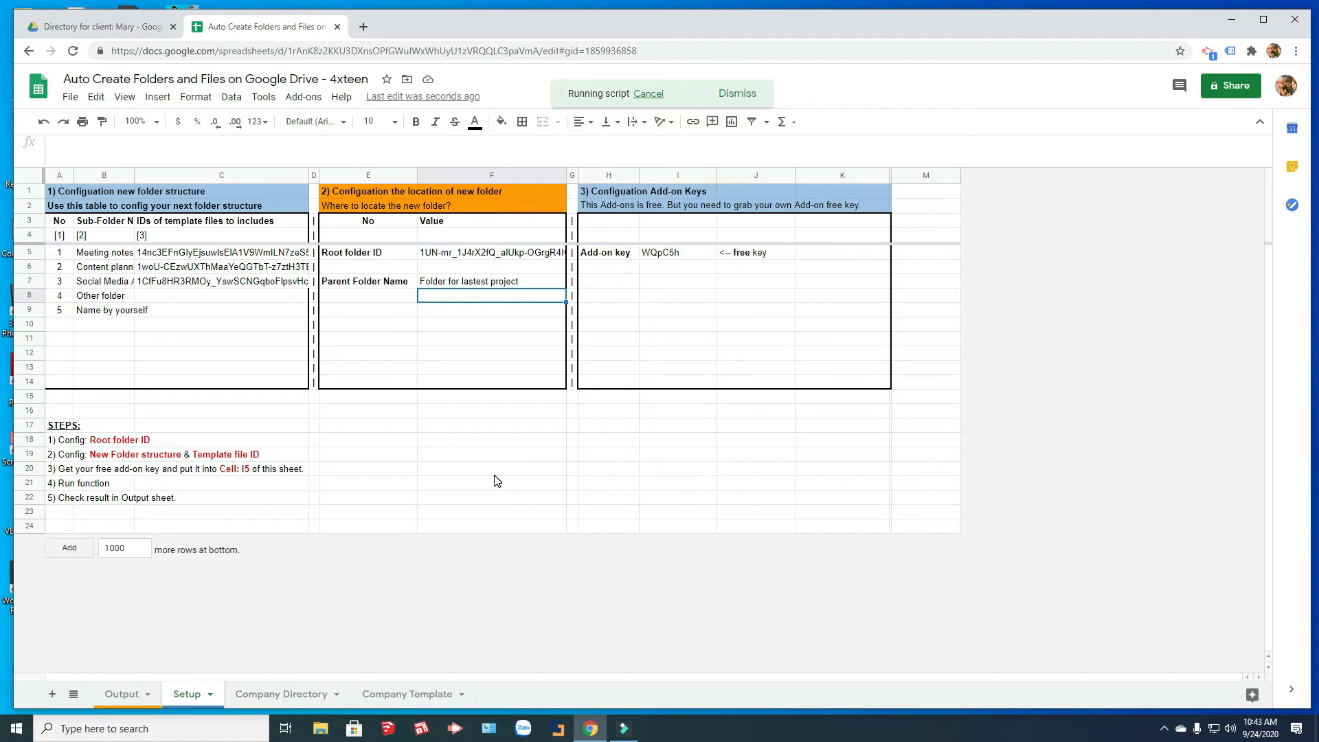
Switch to Google Drive, go back to 2. MARKETING and open "Folder for lastest project" to check its subfolders
left_click(103, 26)
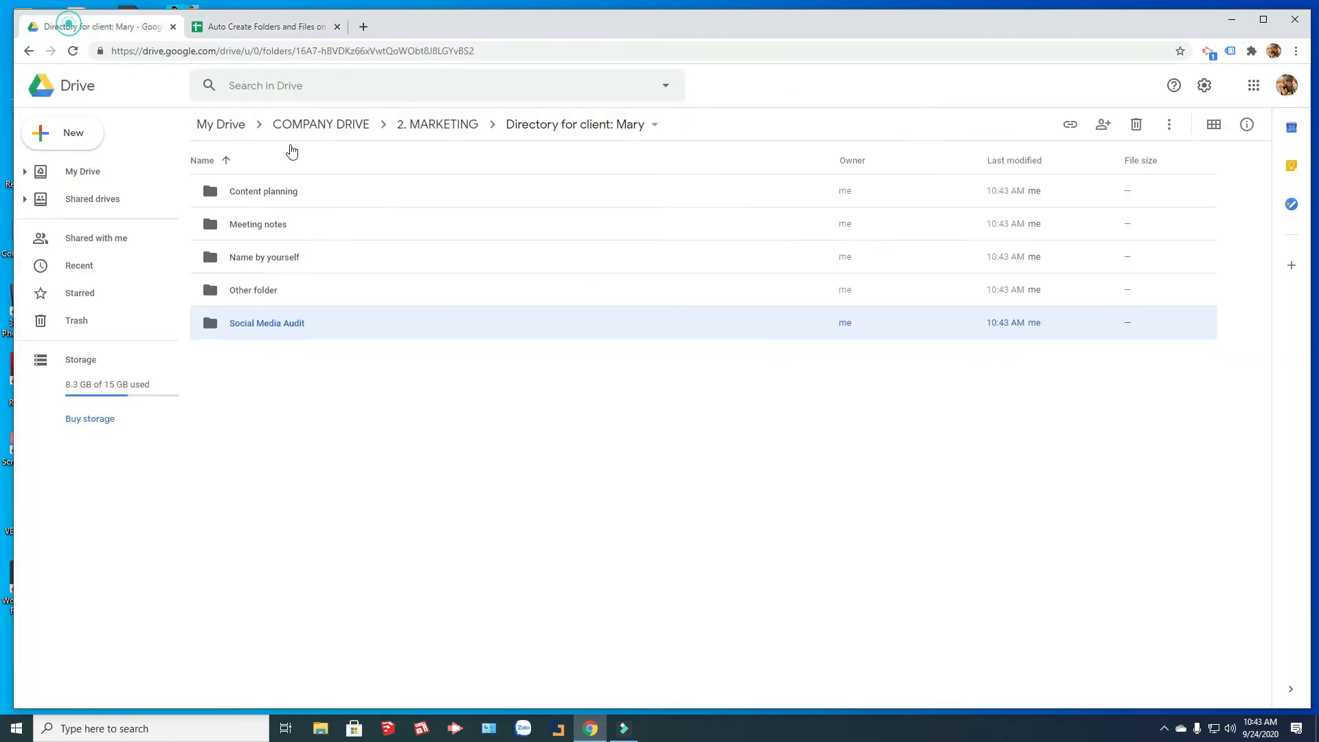
left_click(447, 125)
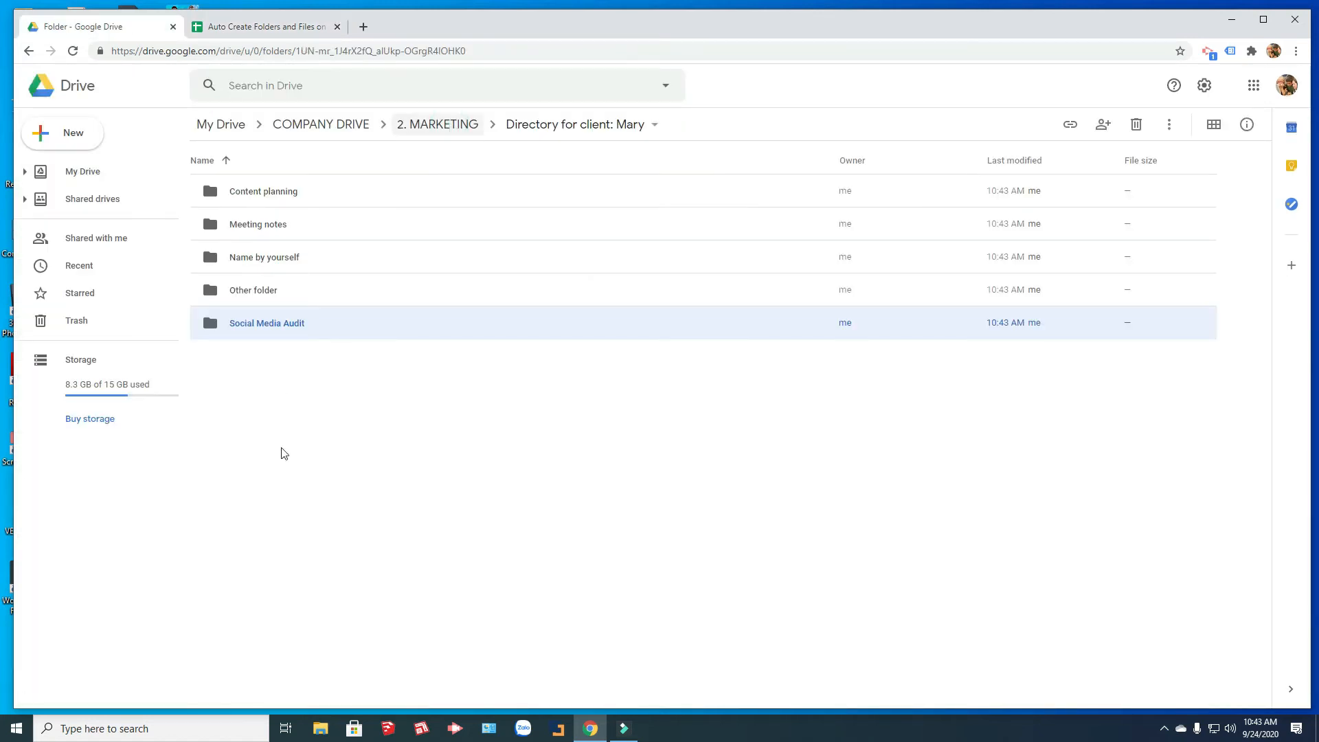
left_click(316, 276)
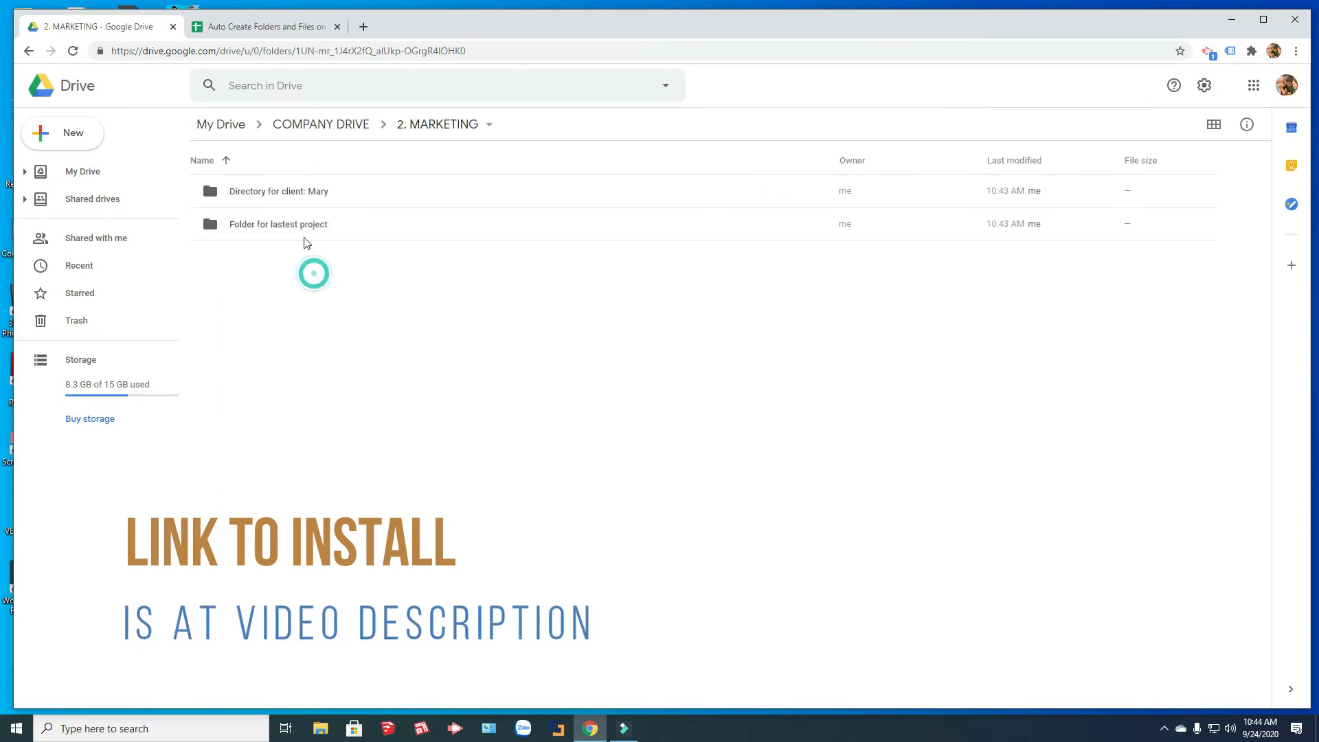
double_click(302, 227)
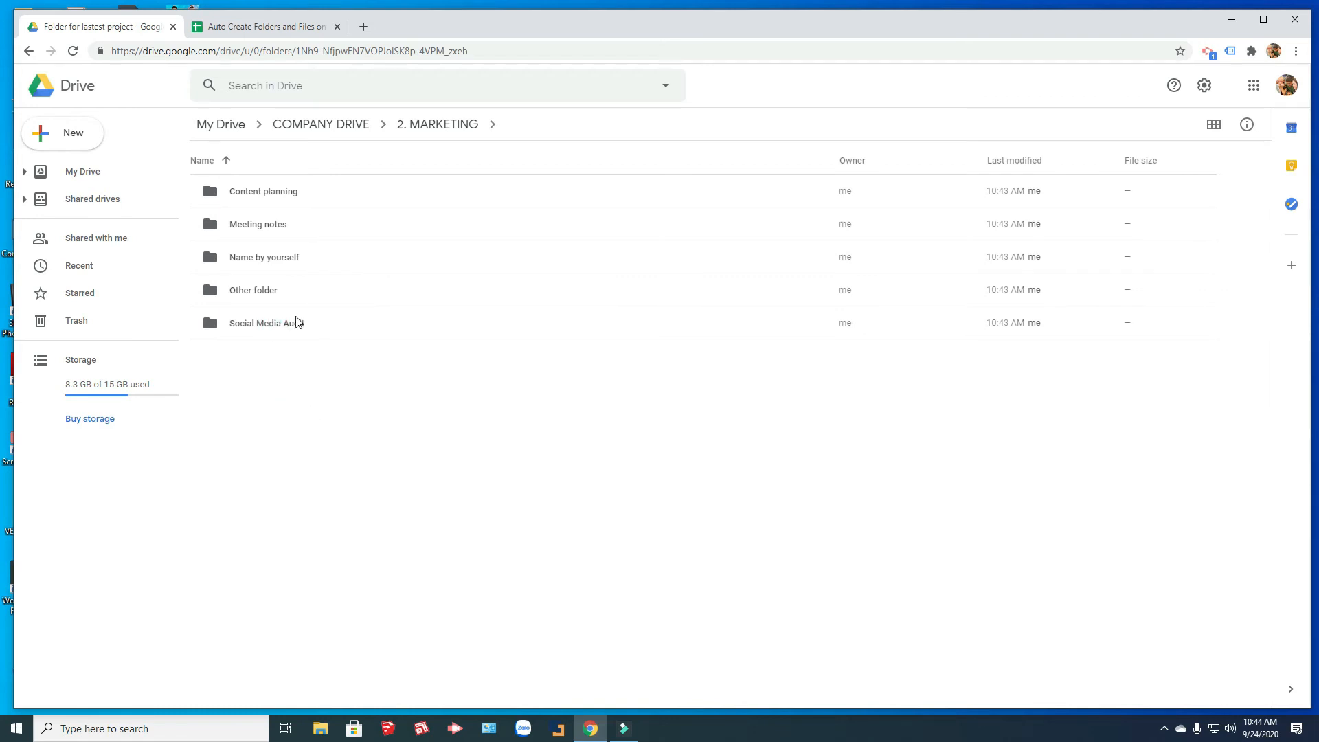
Open the Content planning subfolder, check its copied content planning spreadsheet, and return to "Folder for lastest project"
double_click(270, 195)
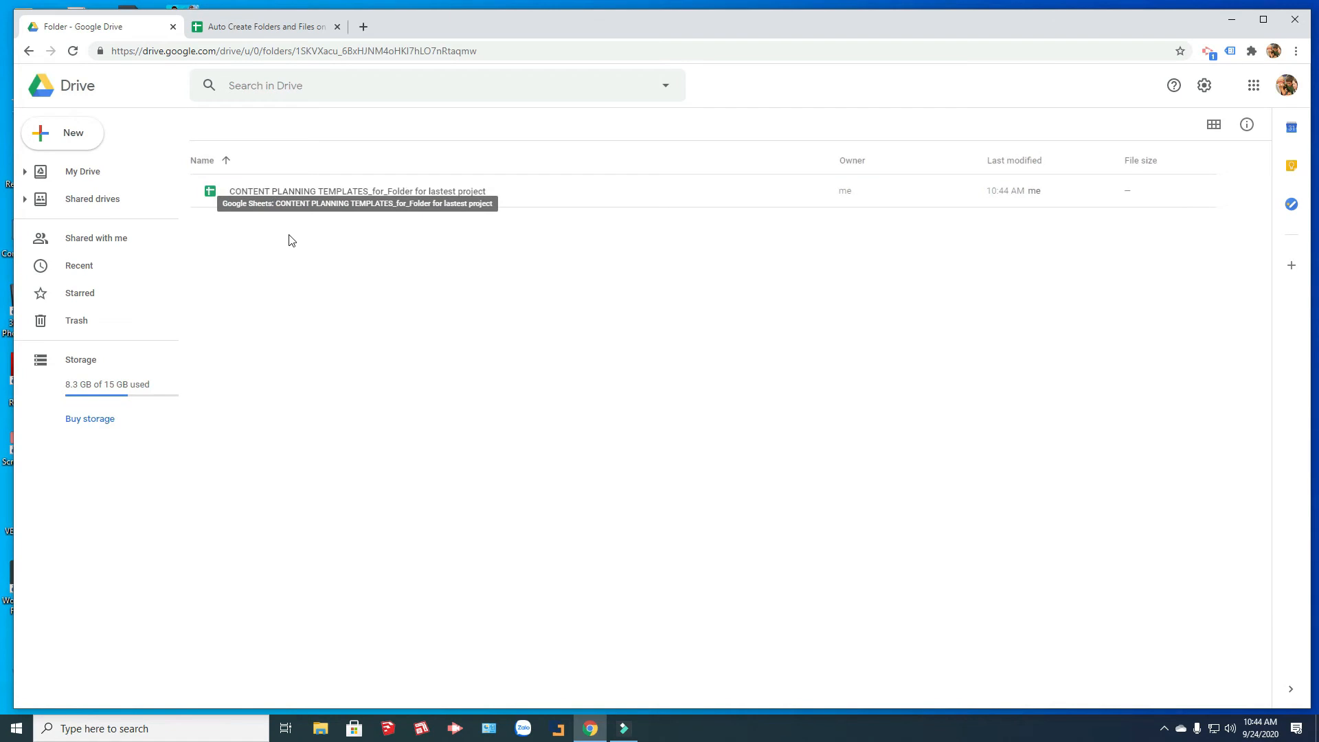
double_click(327, 194)
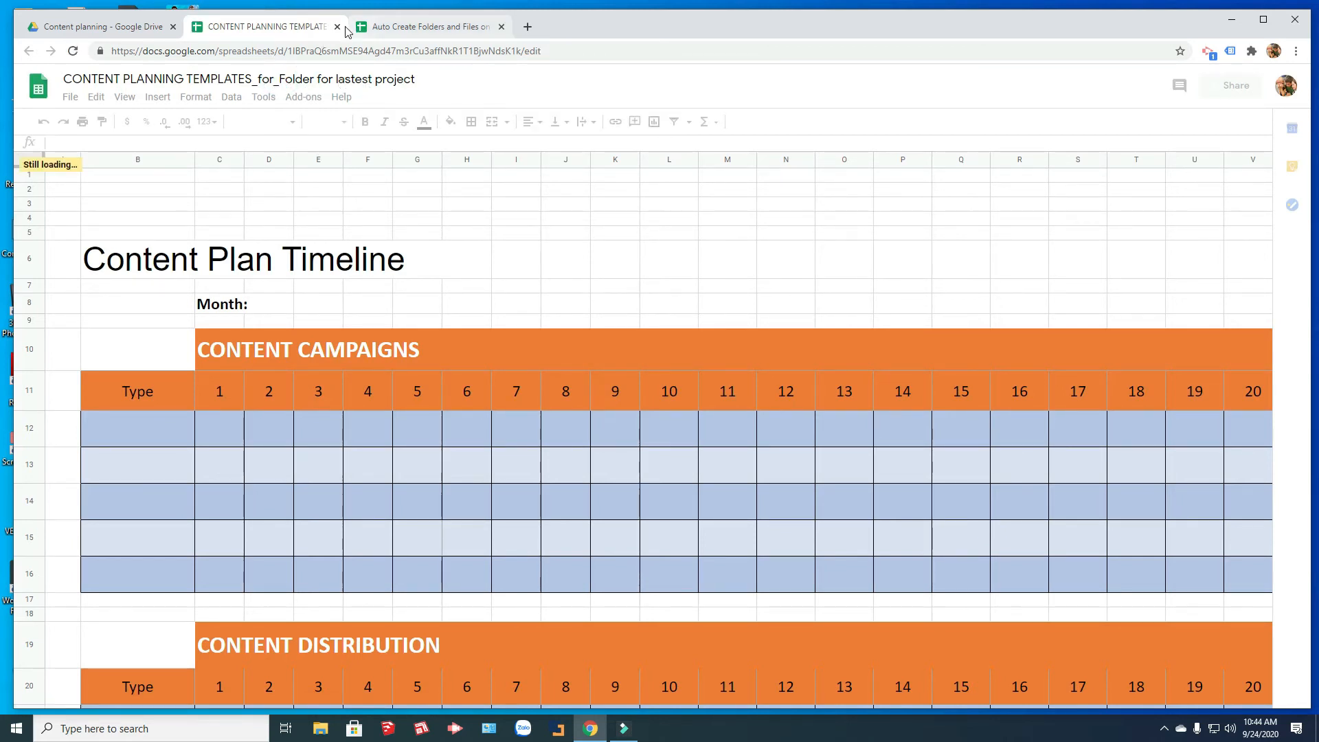
left_click(94, 27)
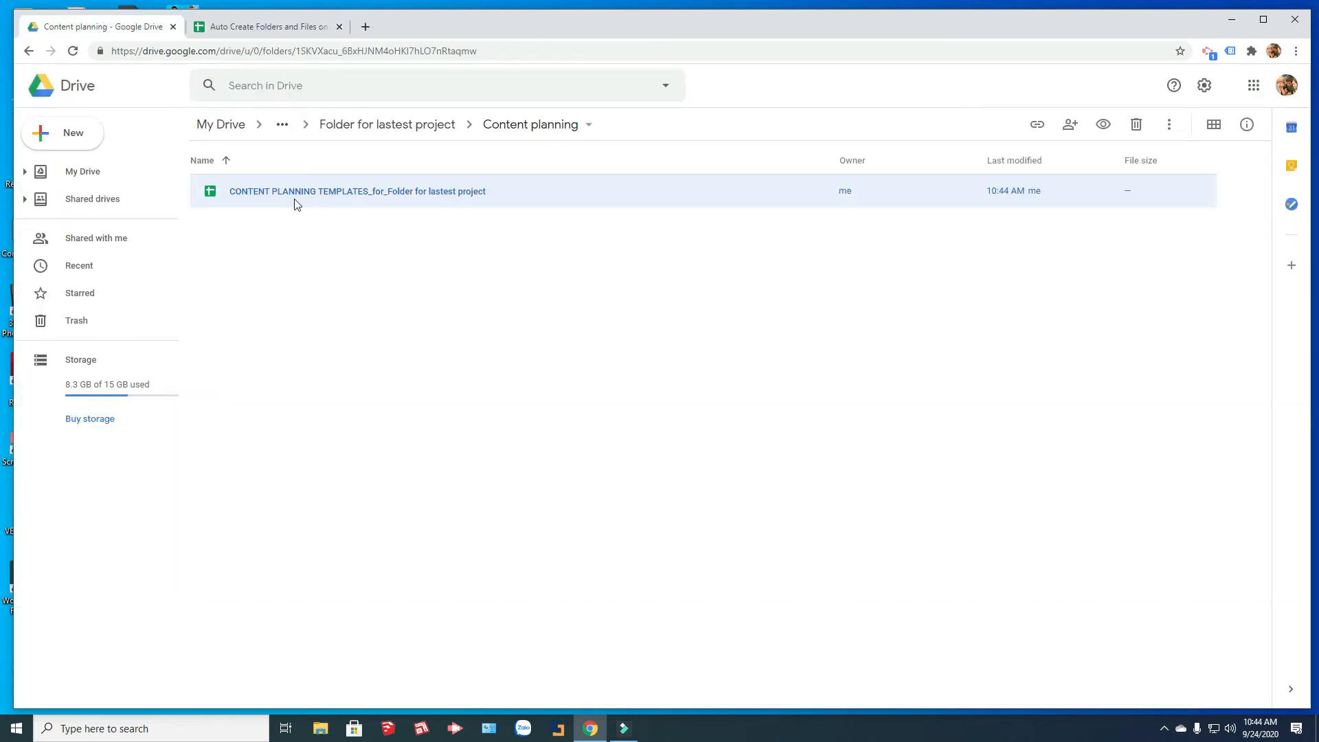
left_click(412, 124)
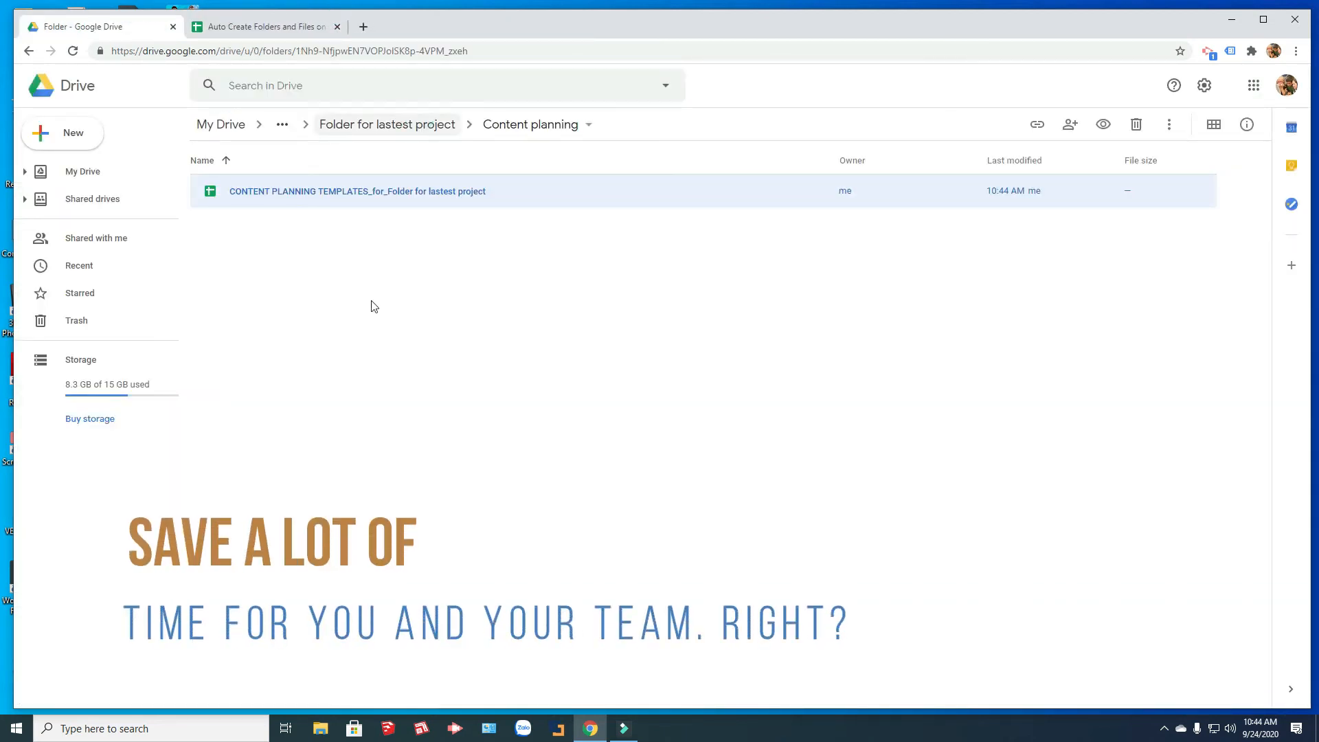
Open the Meeting notes subfolder, check the copied meeting notes document, and close it
left_click(268, 230)
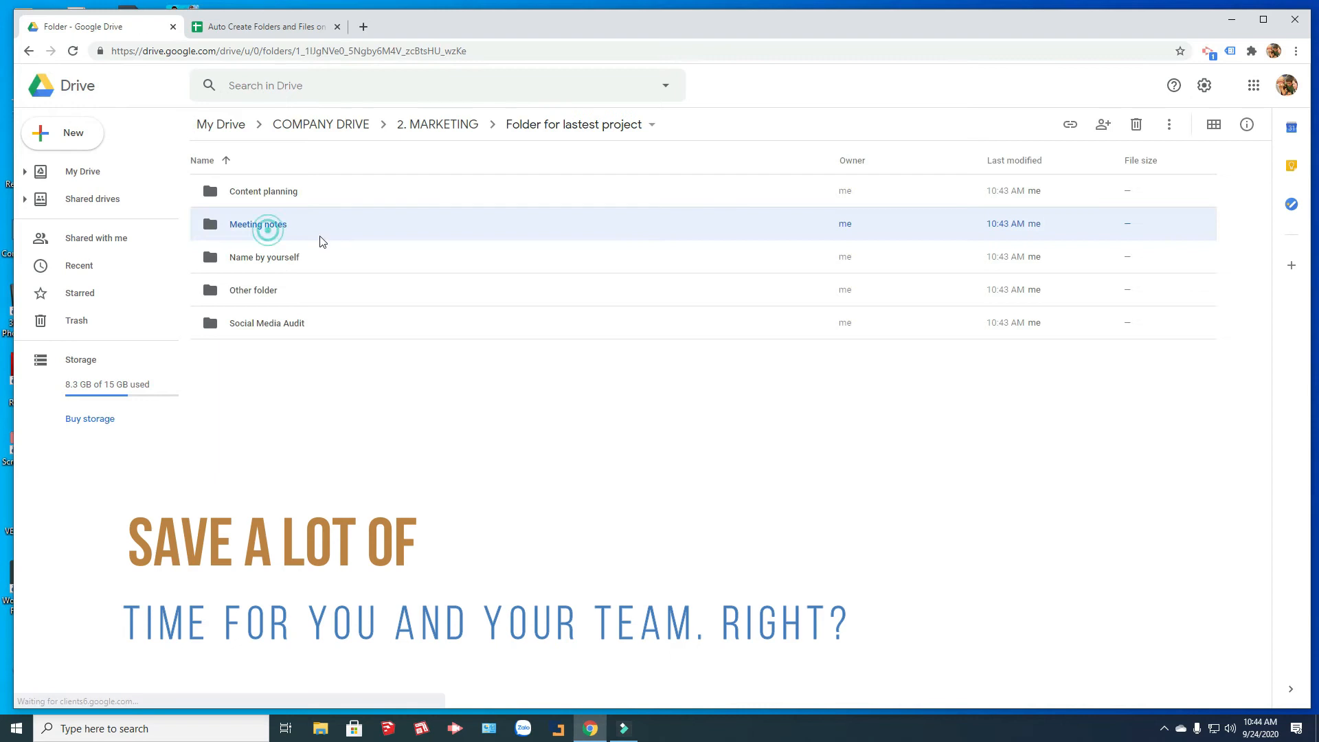
double_click(289, 197)
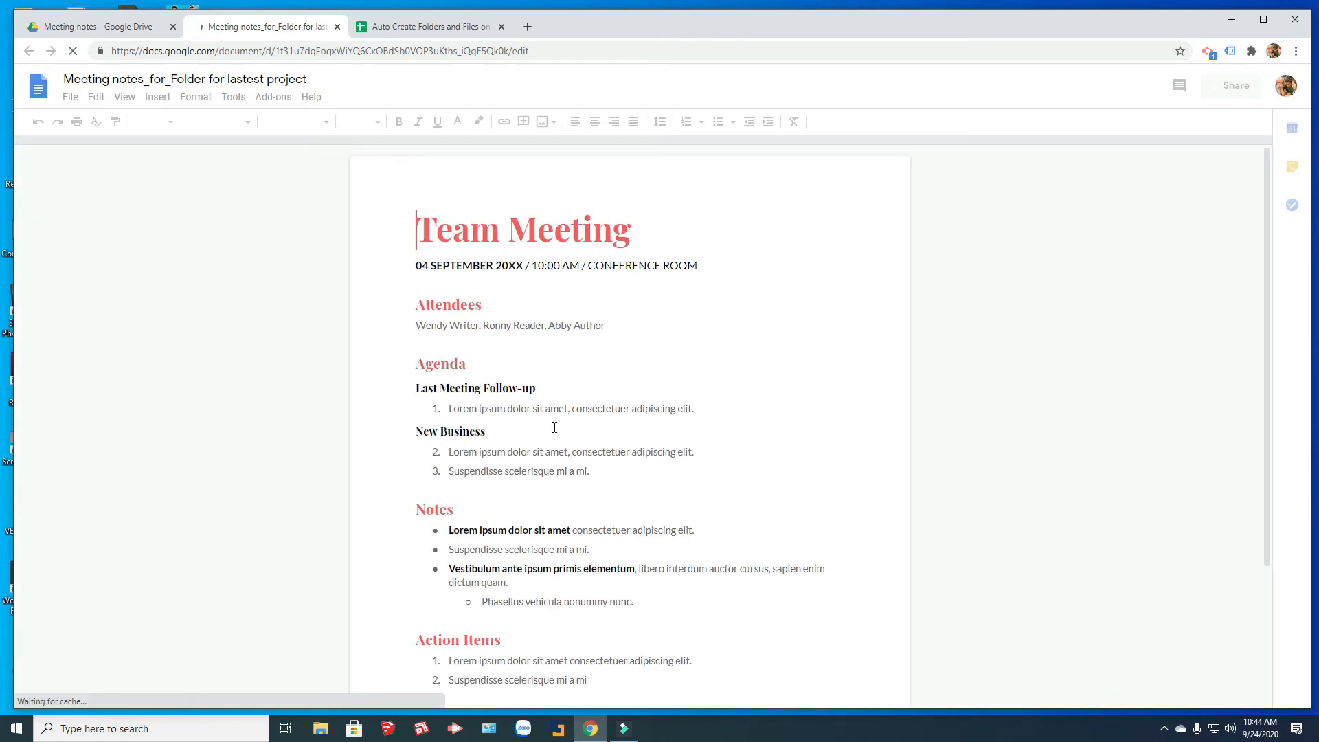
left_click(528, 441)
left_click(82, 28)
left_click(337, 26)
Go back up to COMPANY DRIVE and open the 4. HUMAN RESOURCE folder
left_click(283, 124)
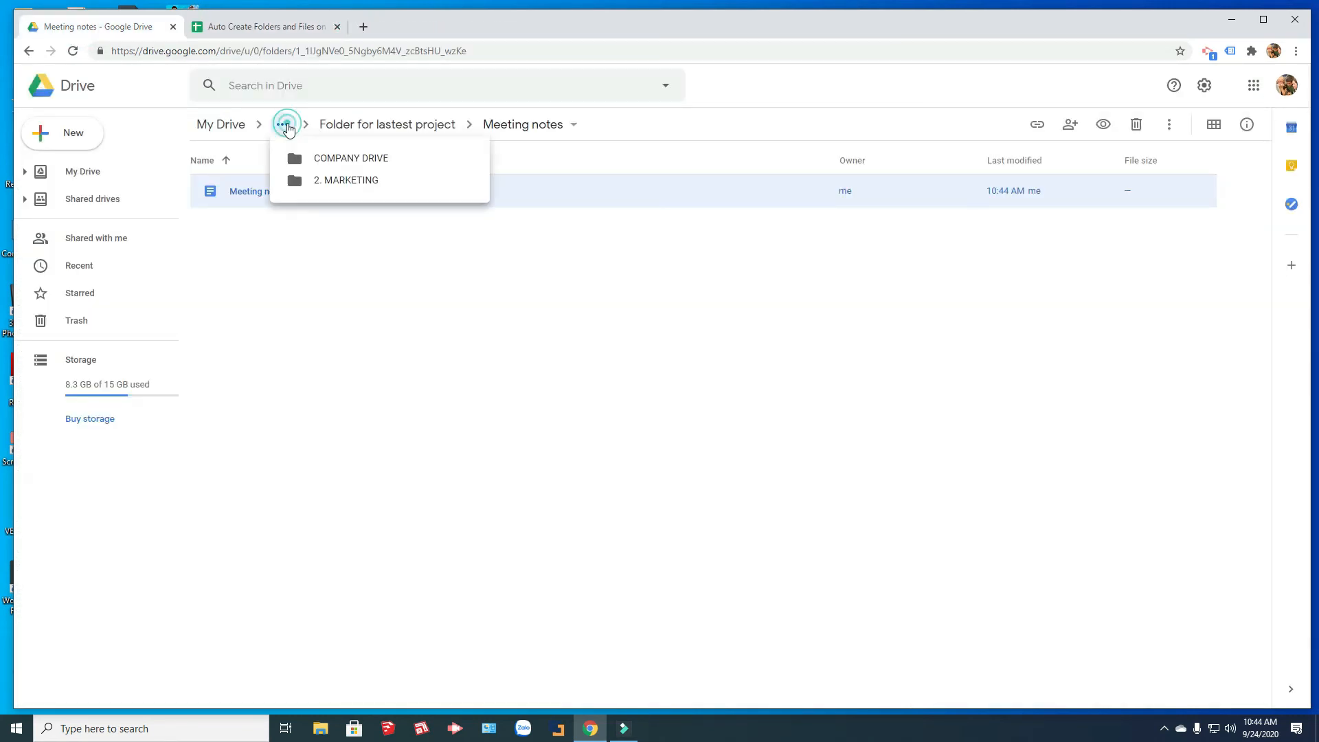
left_click(350, 158)
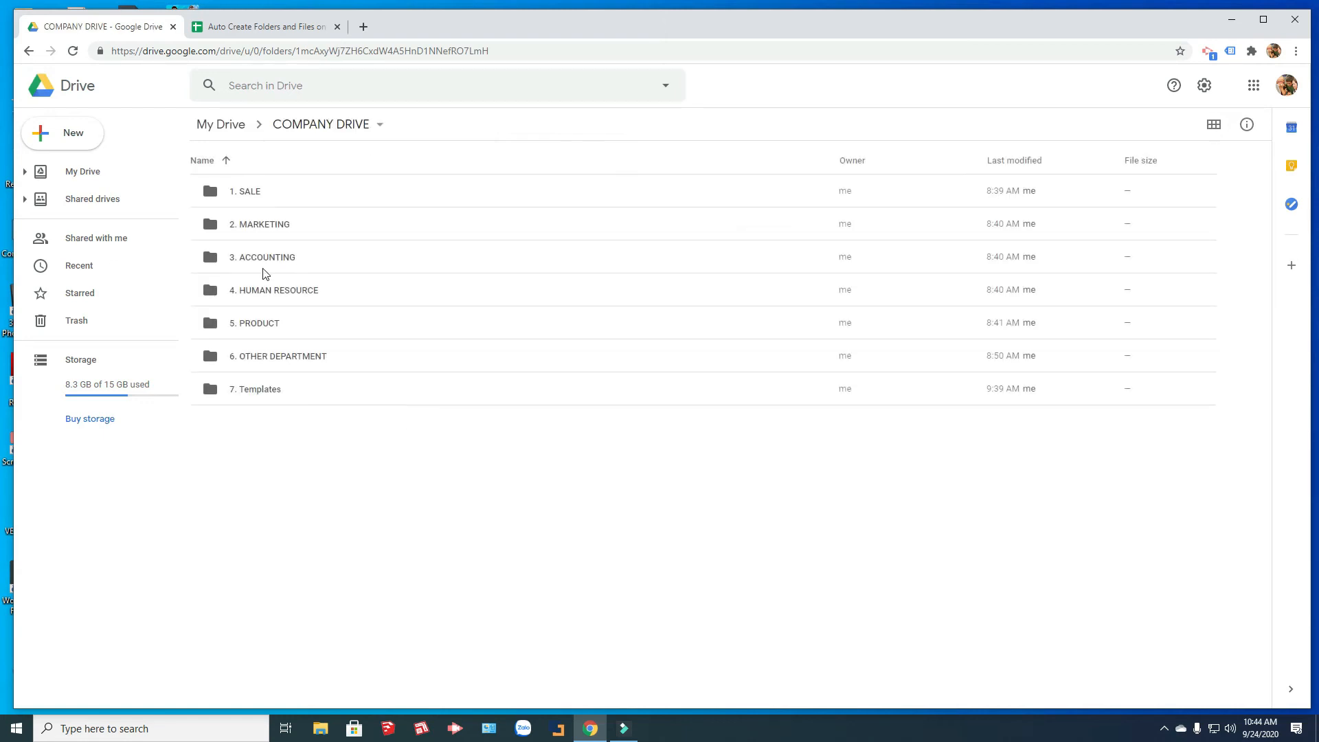
double_click(285, 294)
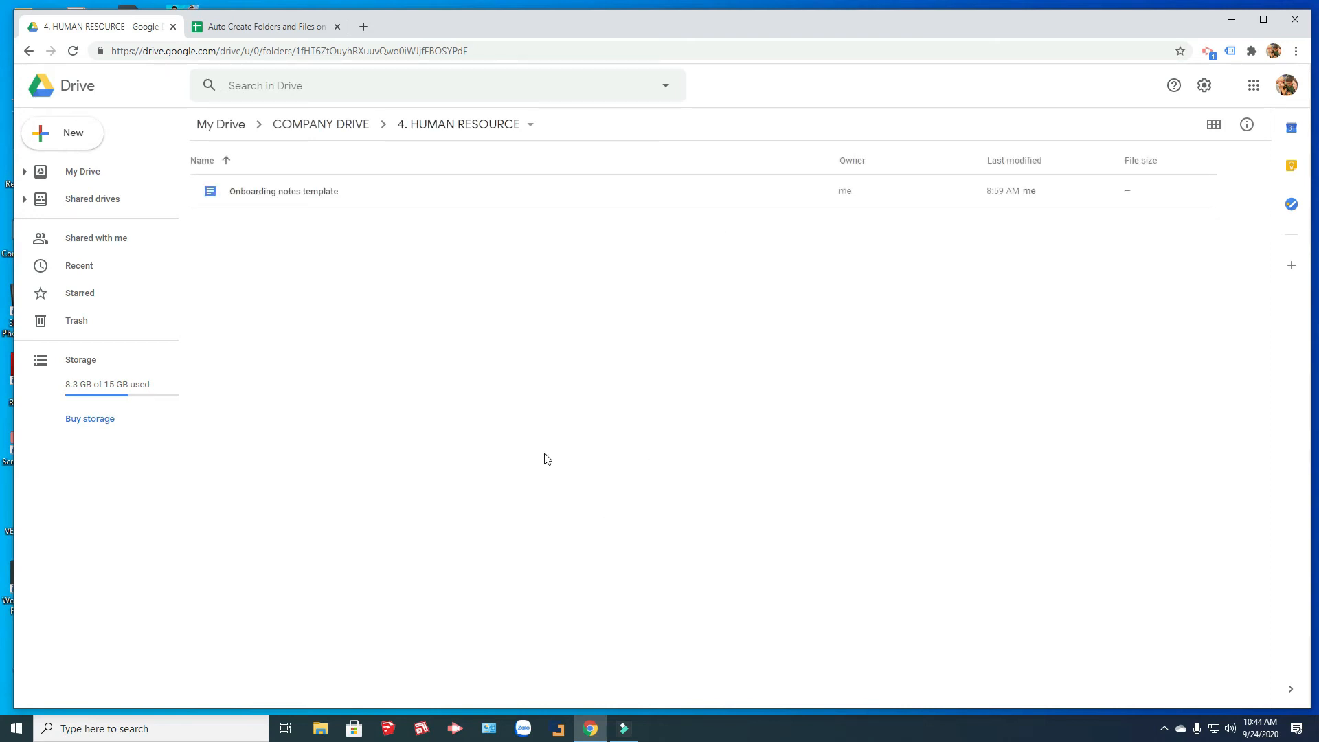
Copy the 4. HUMAN RESOURCE folder's ID from its URL and paste it as the Root folder ID in the Setup sheet
left_click(264, 27)
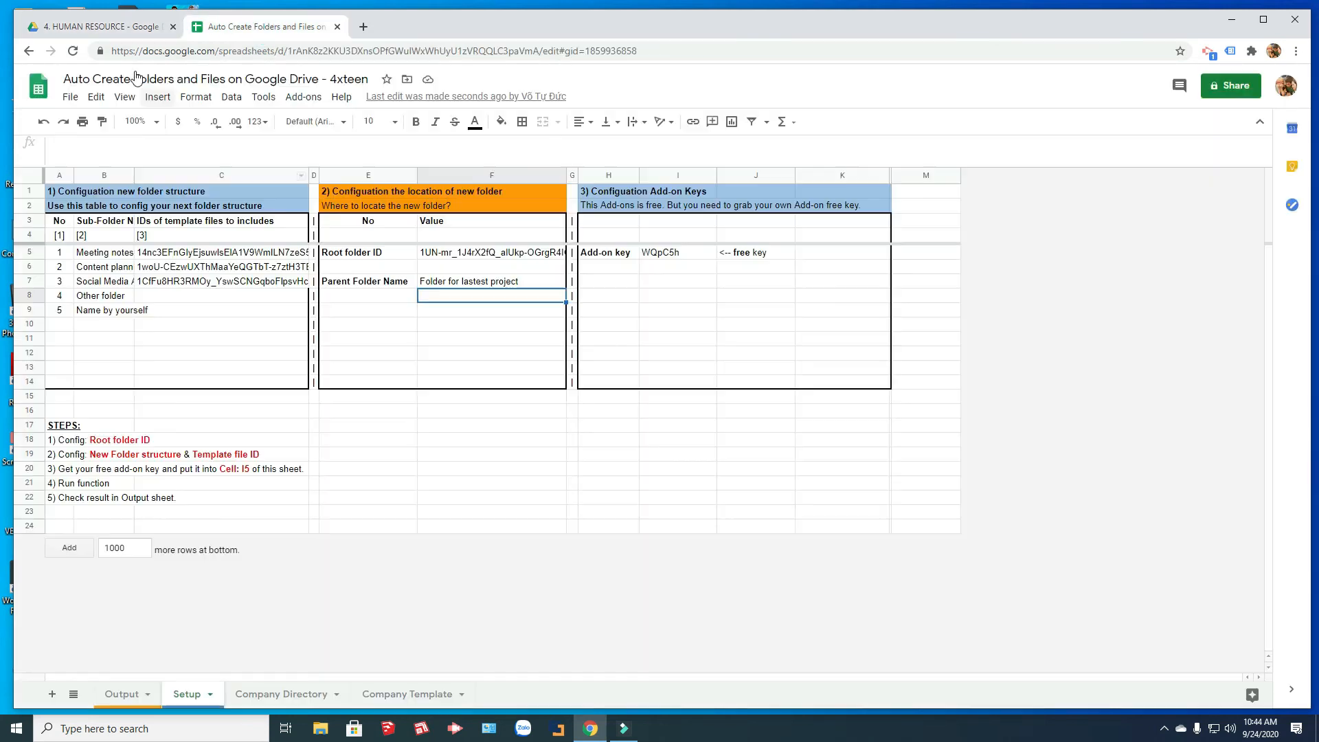
left_click(103, 26)
left_click_drag(294, 51, 448, 51)
right_click(448, 50)
left_click(478, 124)
left_click(250, 27)
left_click(449, 255)
double_click(453, 254)
key("ctrl+v")
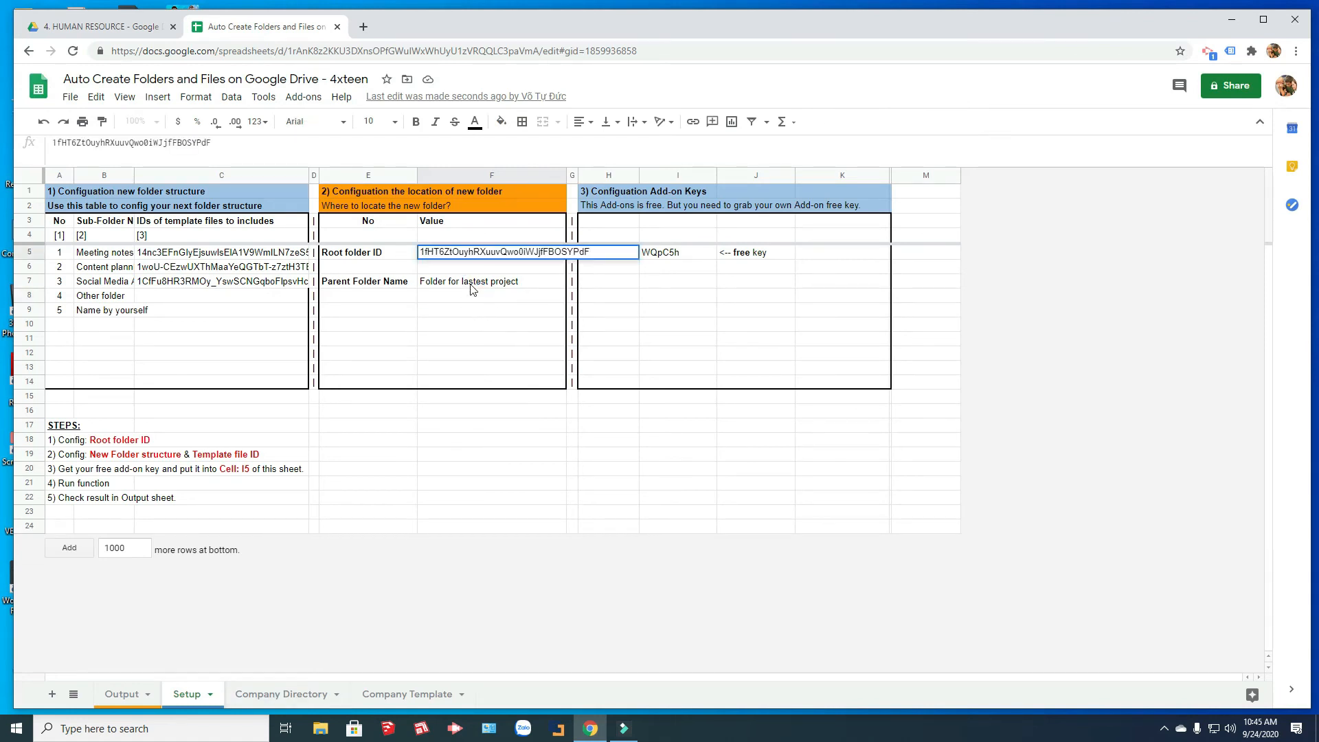
Change the Parent Folder Name to "New document for my HR job"
left_click(472, 278)
type("New document")
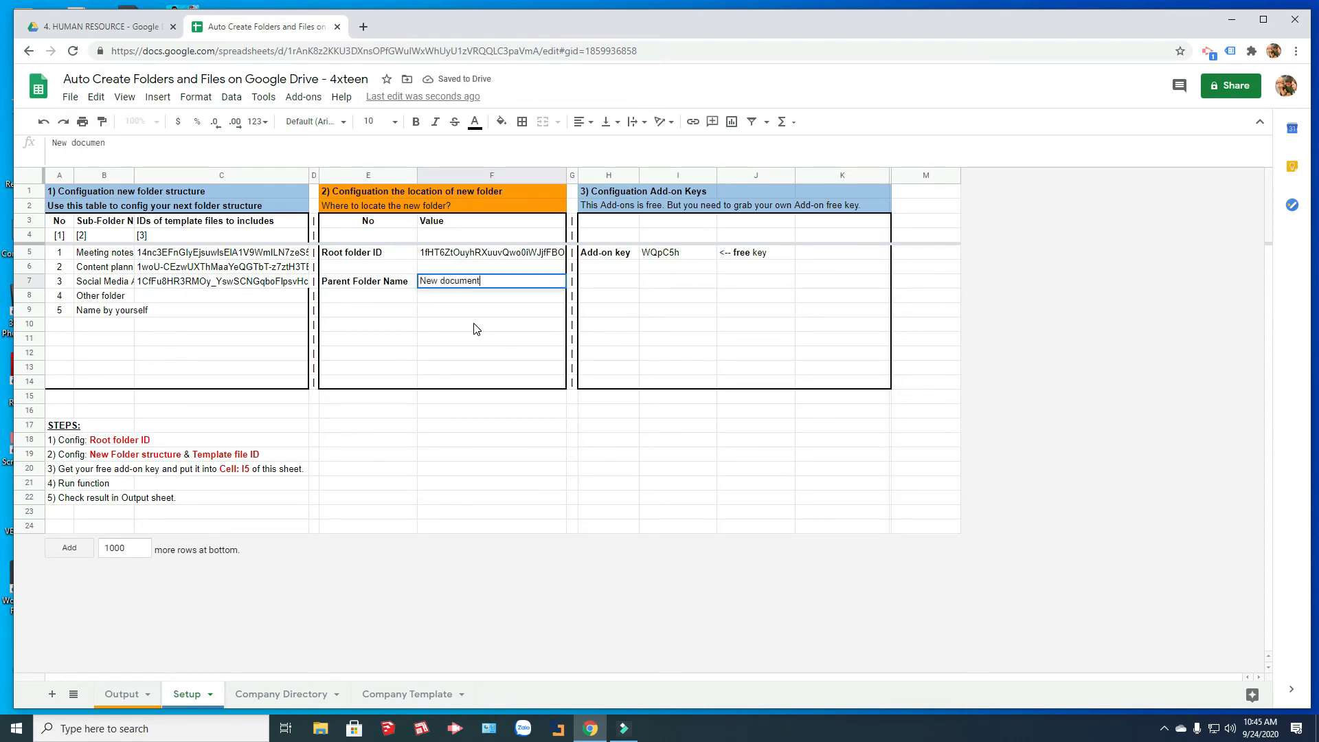
type(" for my HR job")
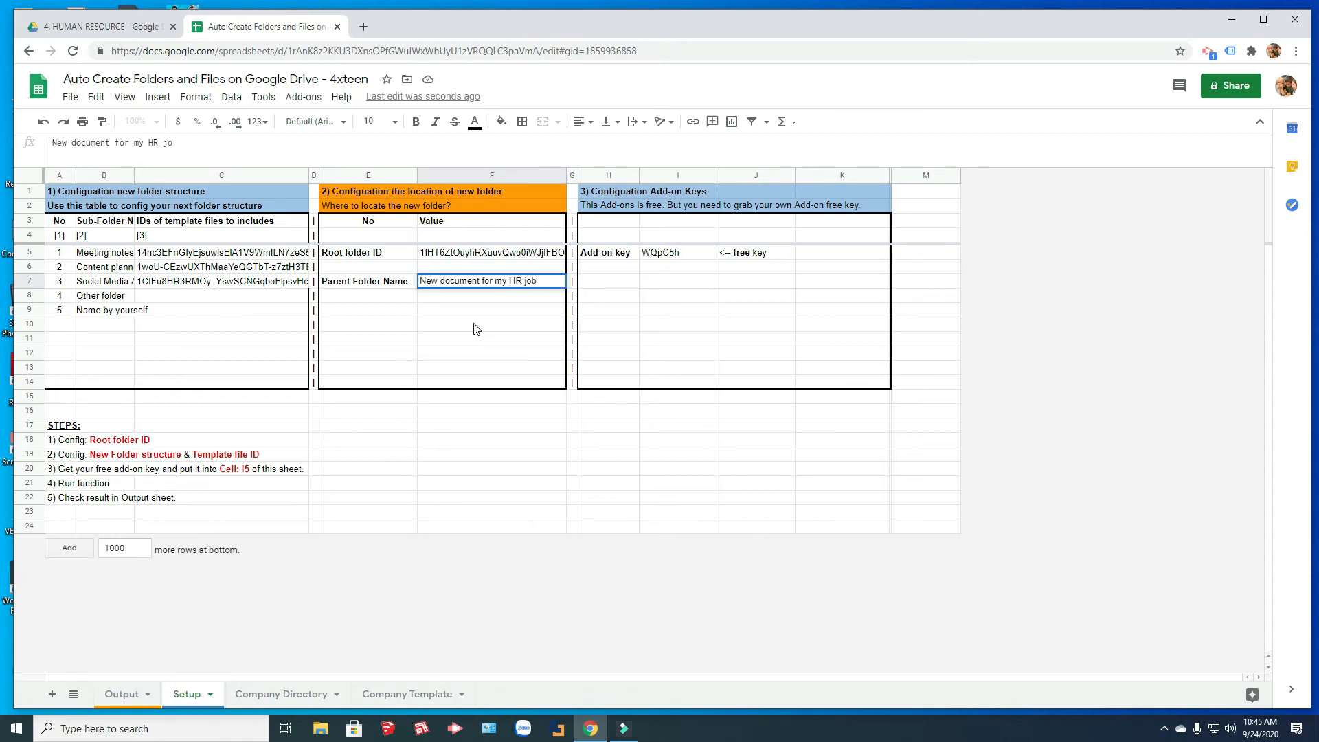
key("Return")
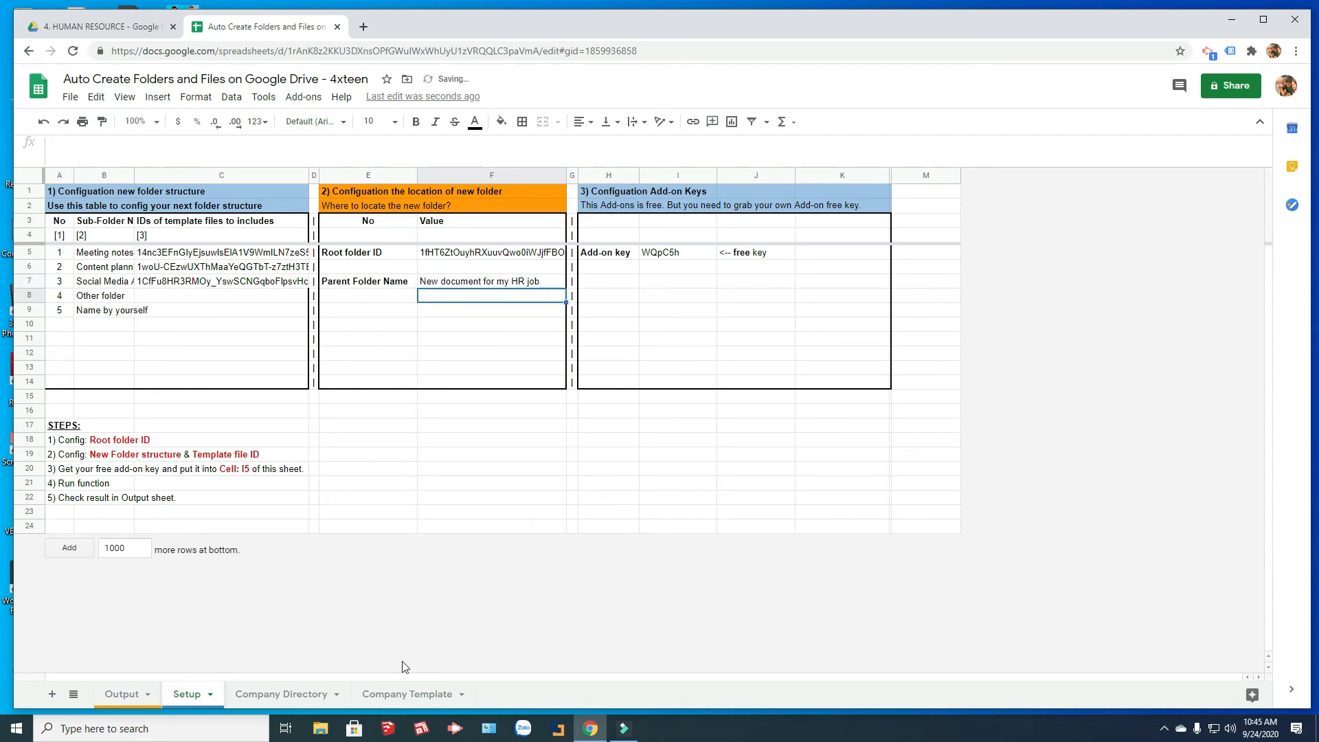
In the Company Template sheet, list the Human resource templates and copy the four names from the Template column
left_click(393, 695)
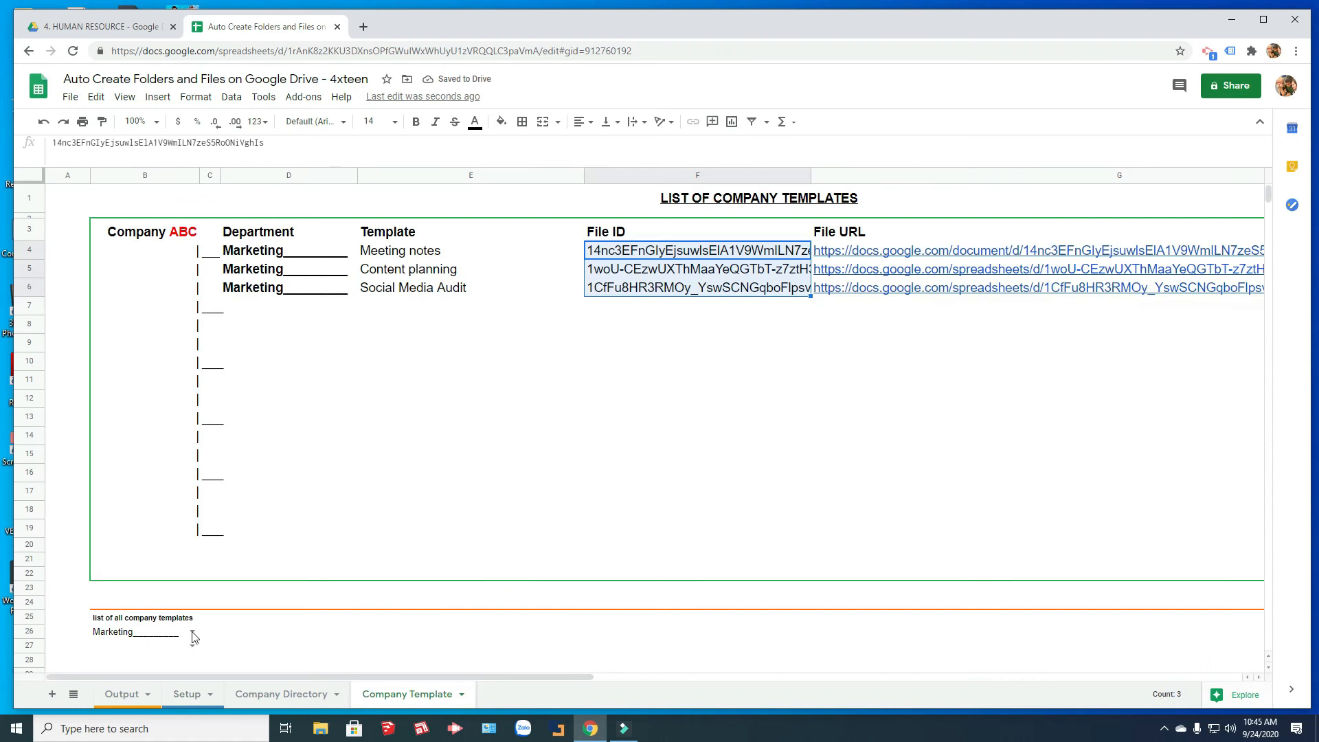
left_click(192, 631)
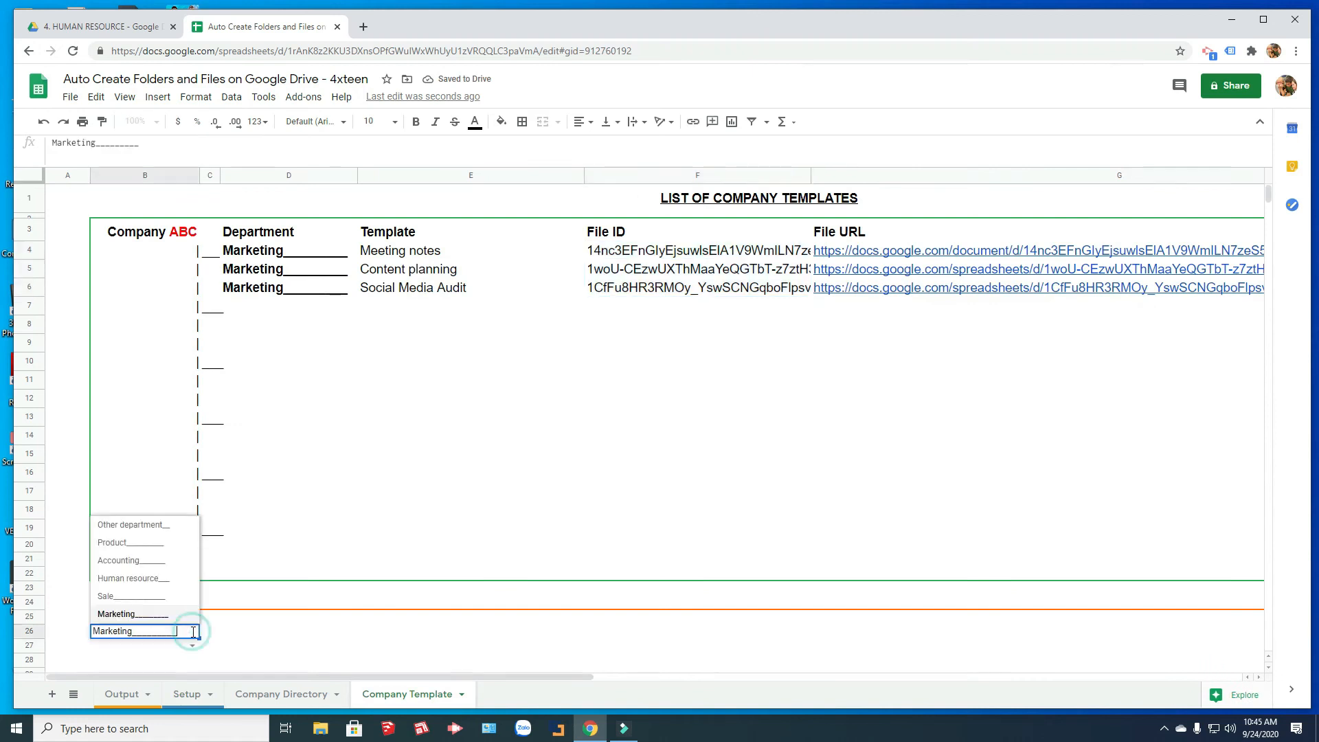
left_click(135, 579)
left_click(369, 421)
left_click_drag(384, 255, 398, 311)
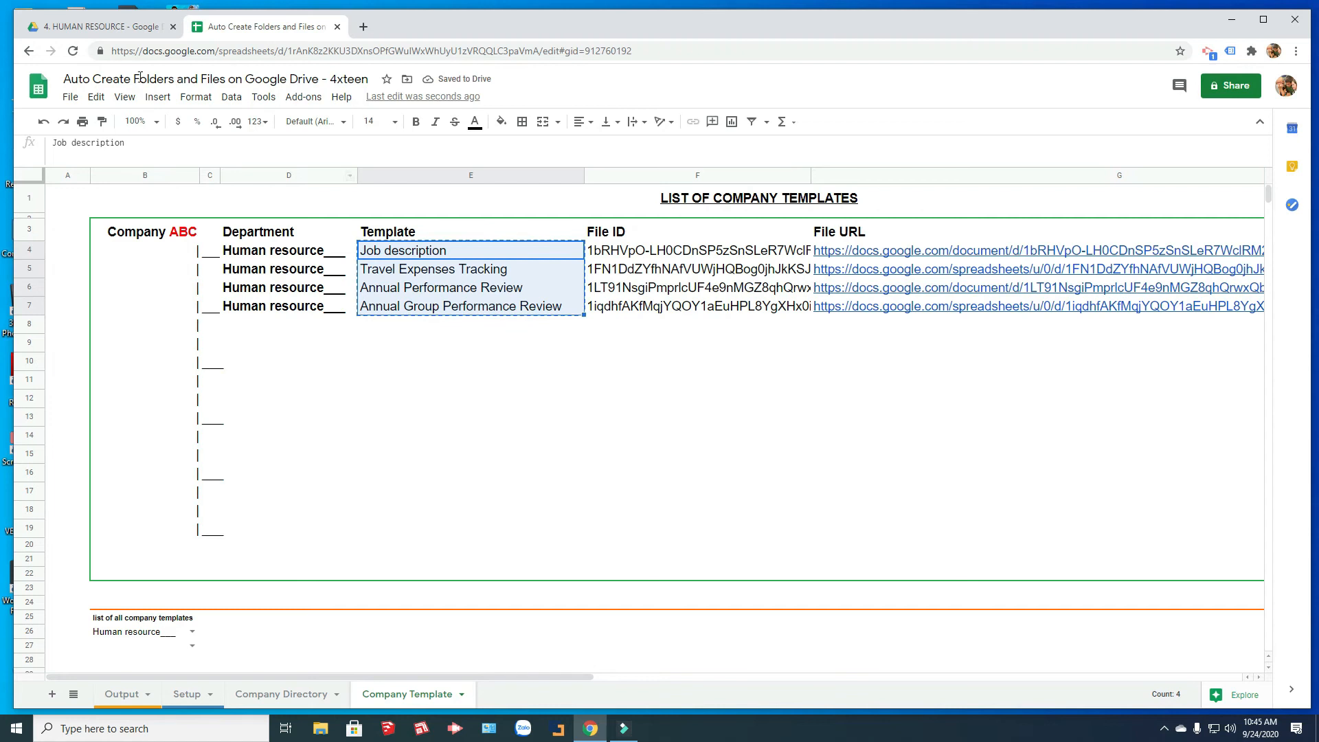
Paste the copied template names into the Setup sheet's sub-folder name column, starting at cell B5
left_click(189, 692)
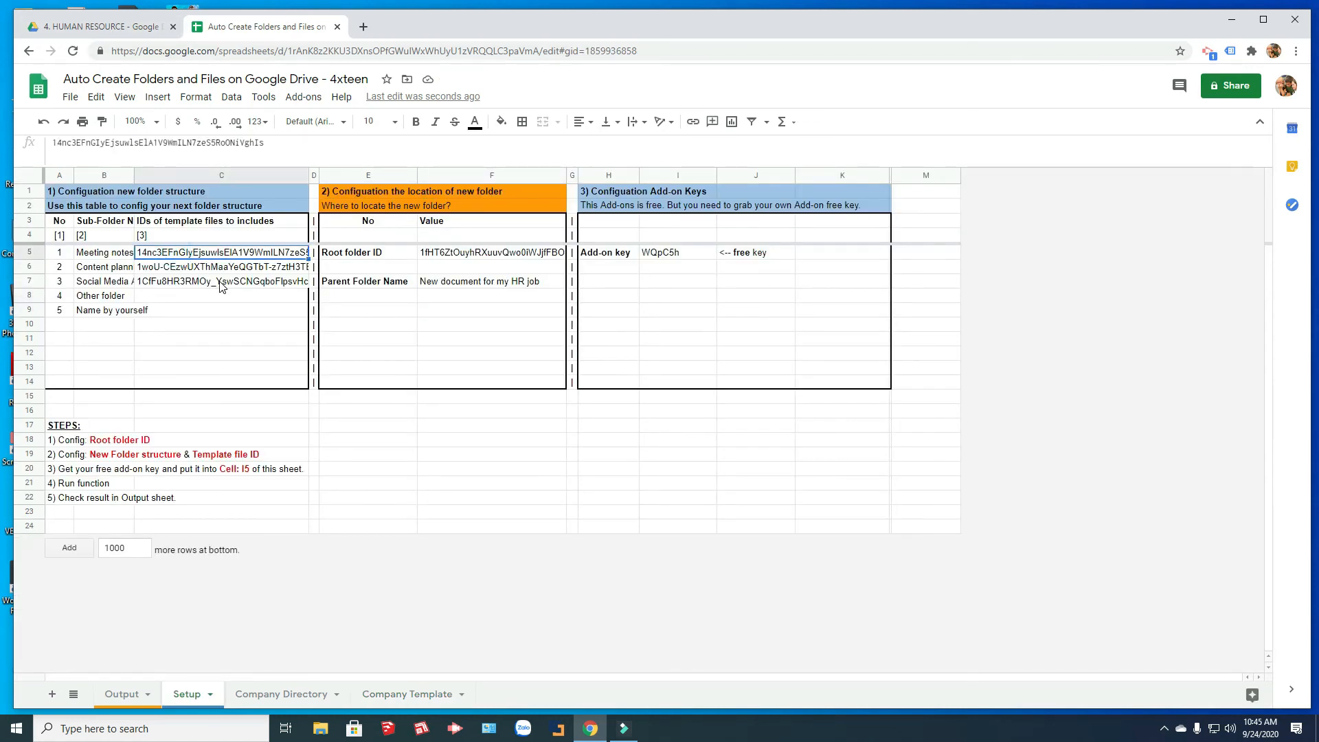
key("ctrl+v")
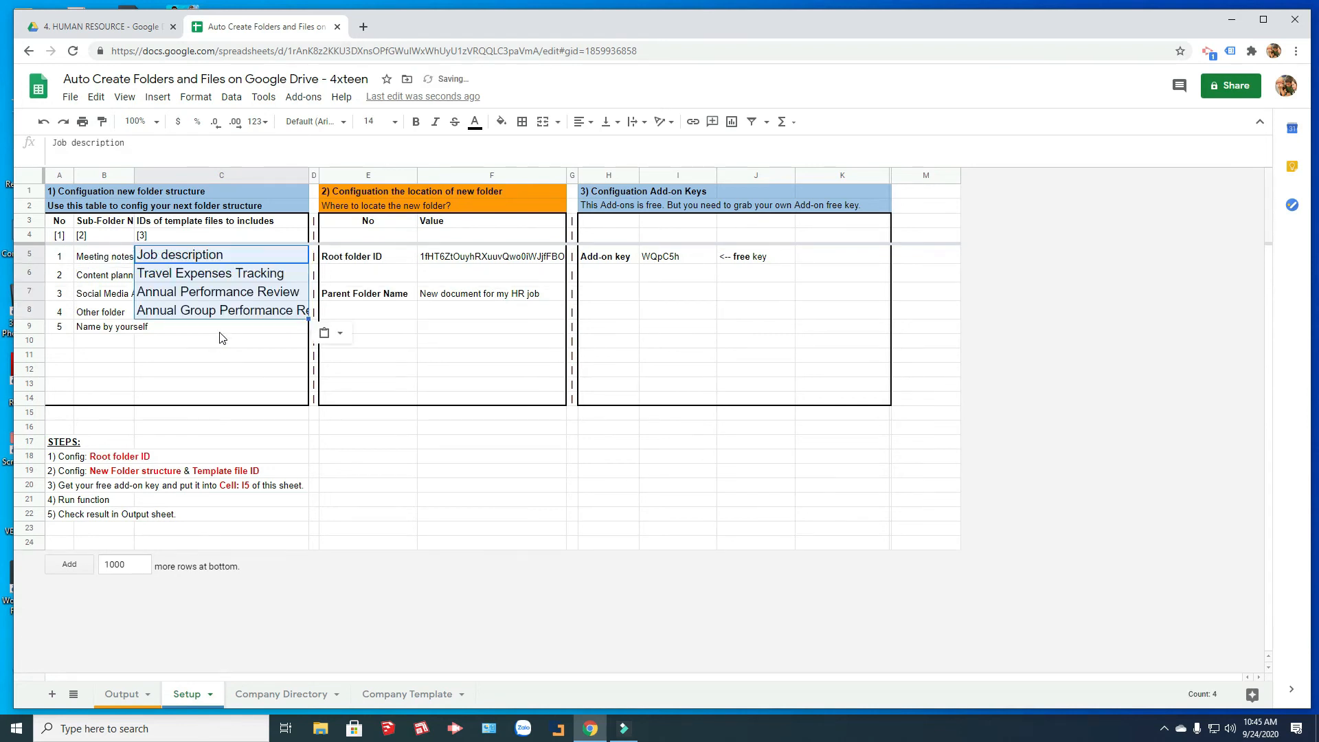
key("ctrl+z")
left_click(101, 258)
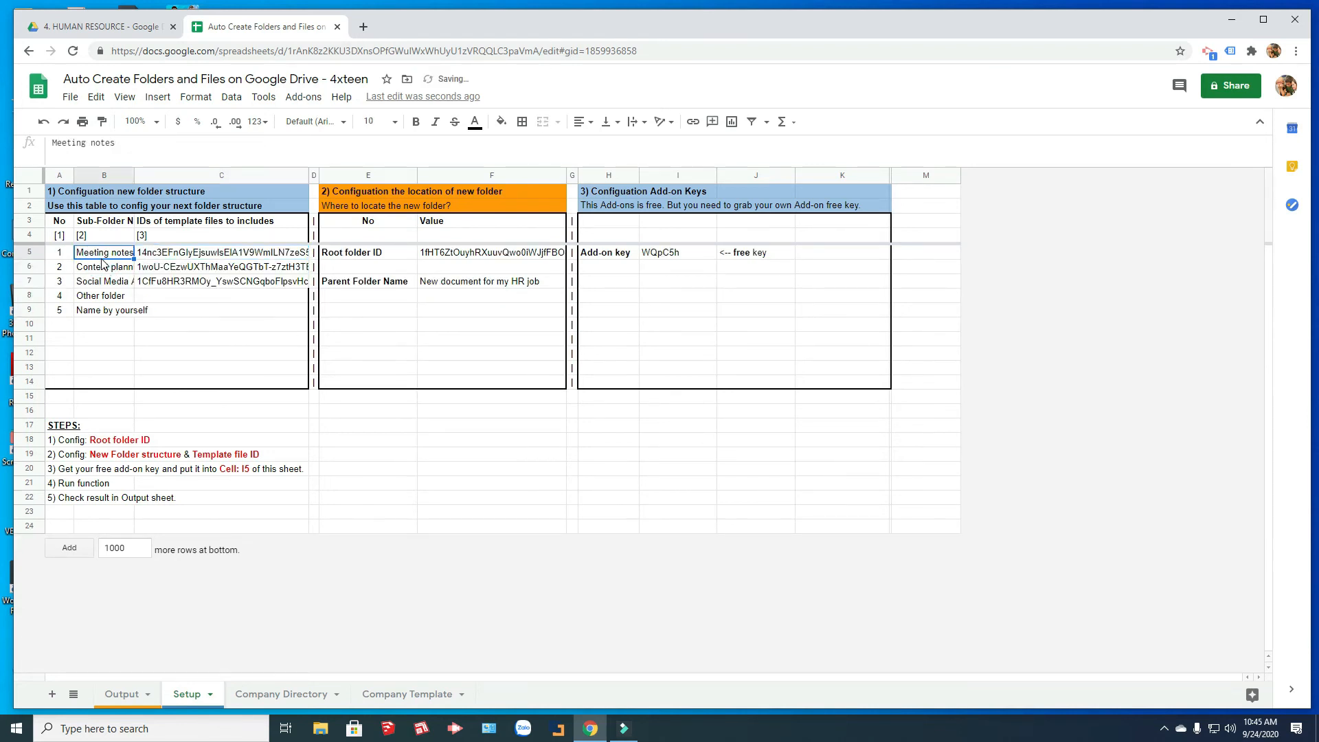
key("ctrl+v")
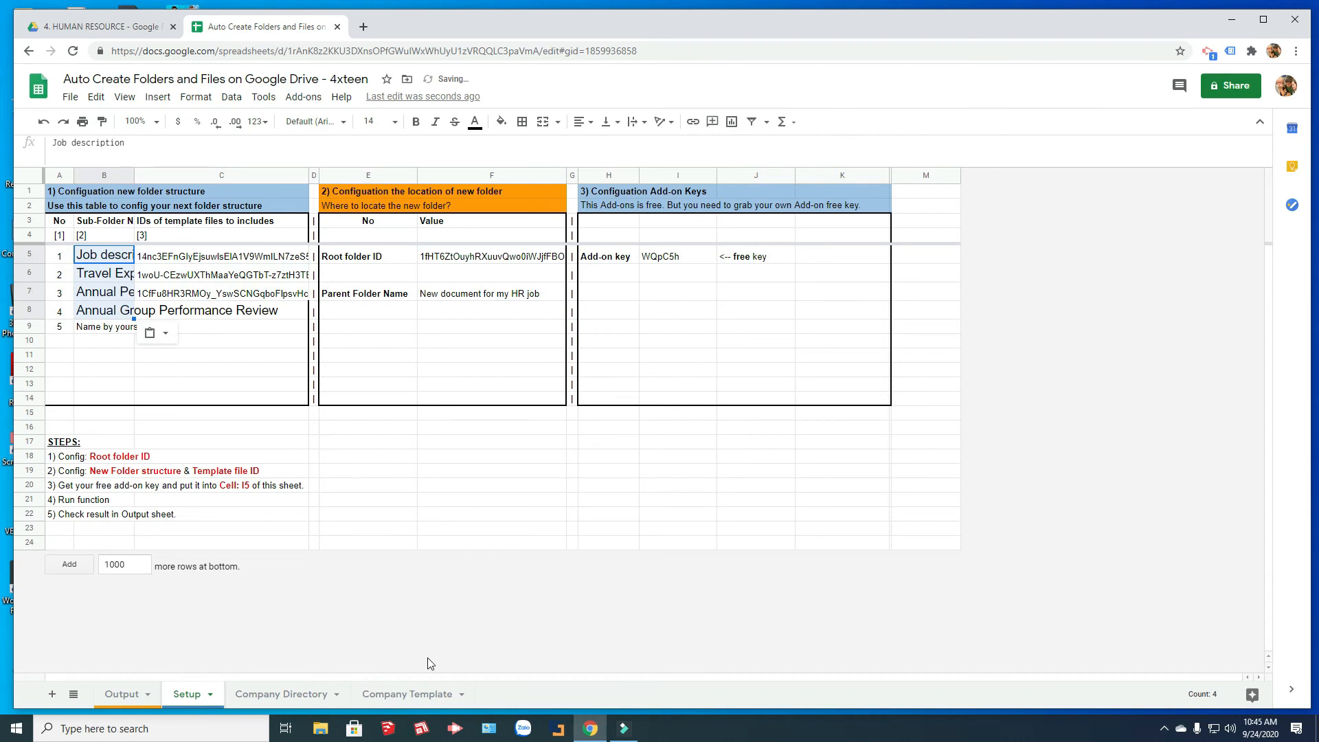
Copy the four Human resource file IDs from Company Template into the Setup sheet's template file ID column, starting at cell C5
left_click(410, 694)
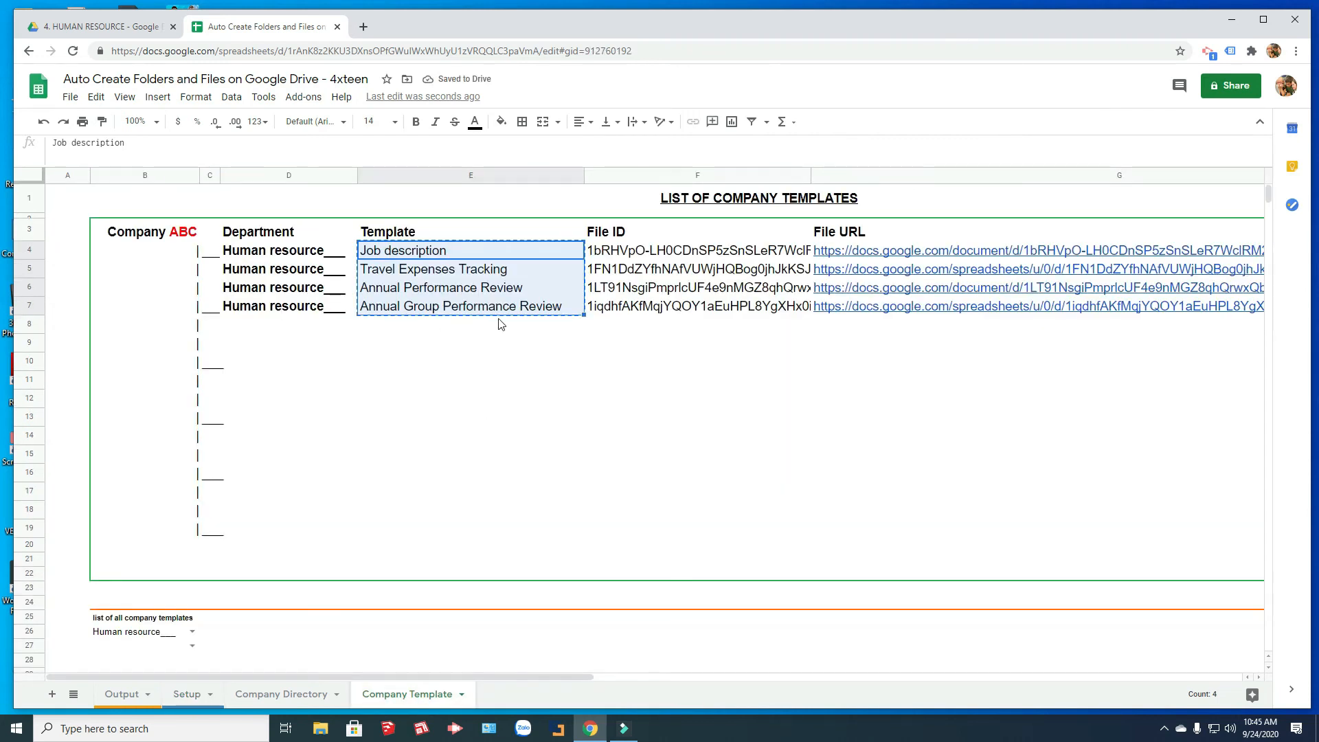
left_click_drag(611, 254, 616, 315)
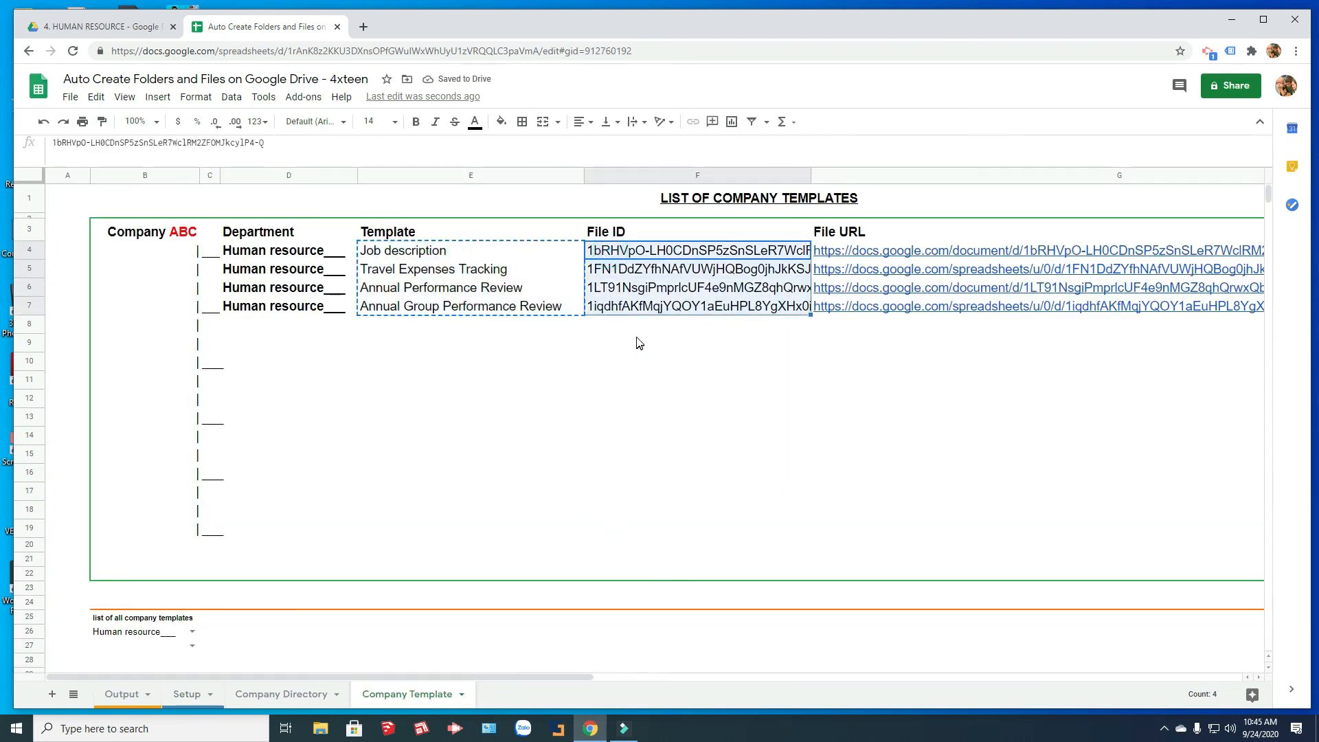
key("ctrl+c")
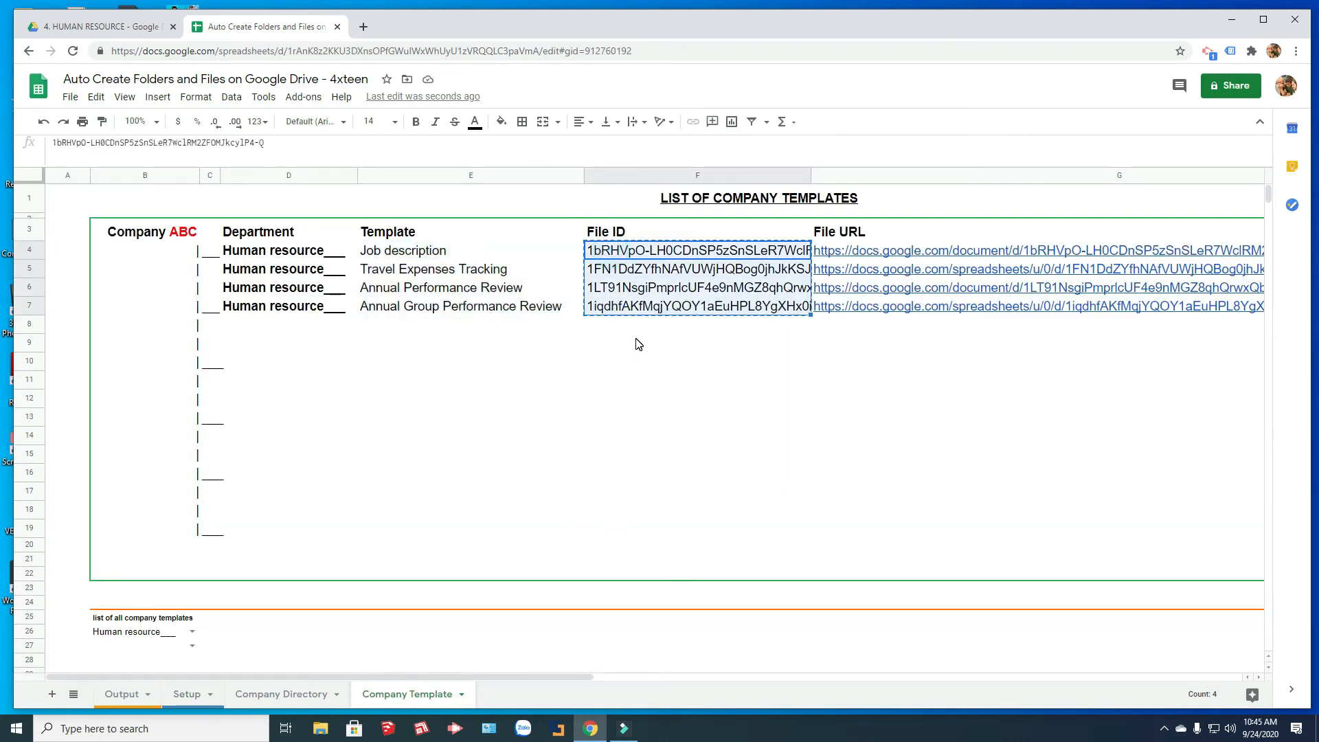
left_click(185, 695)
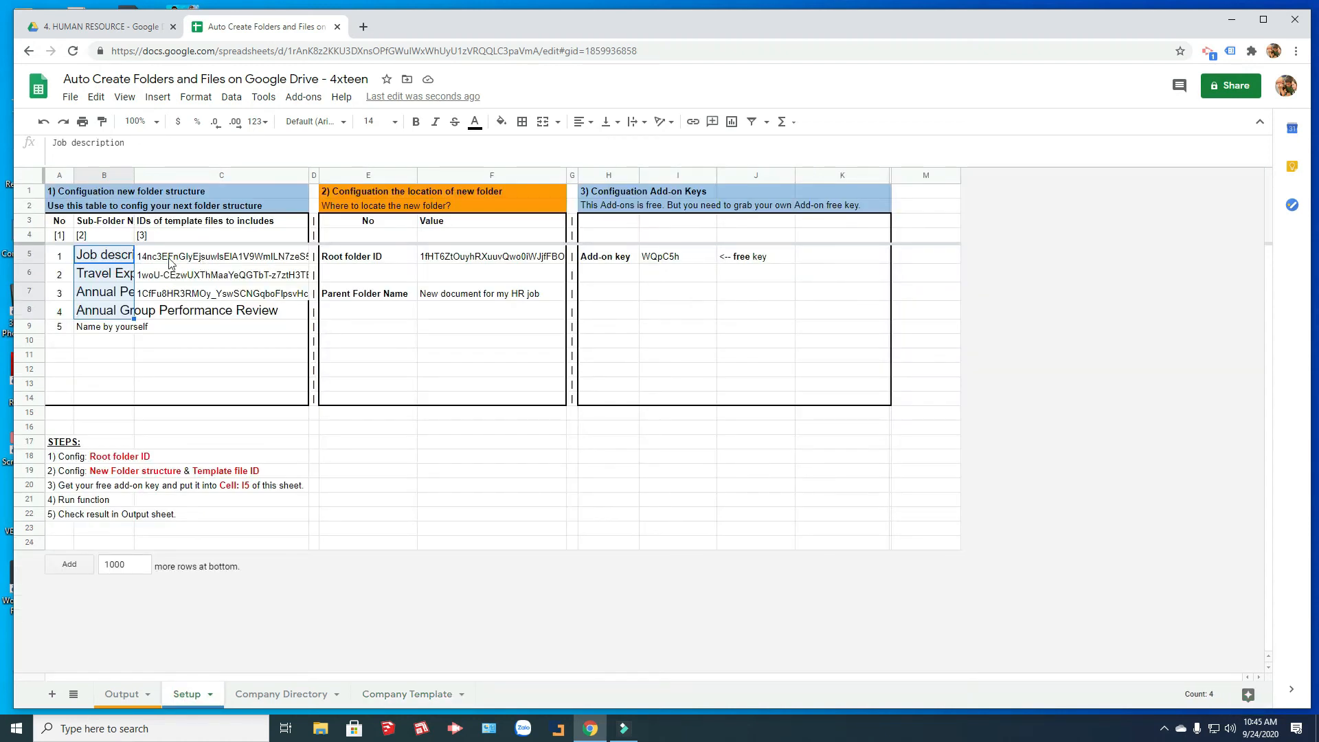
left_click(171, 261)
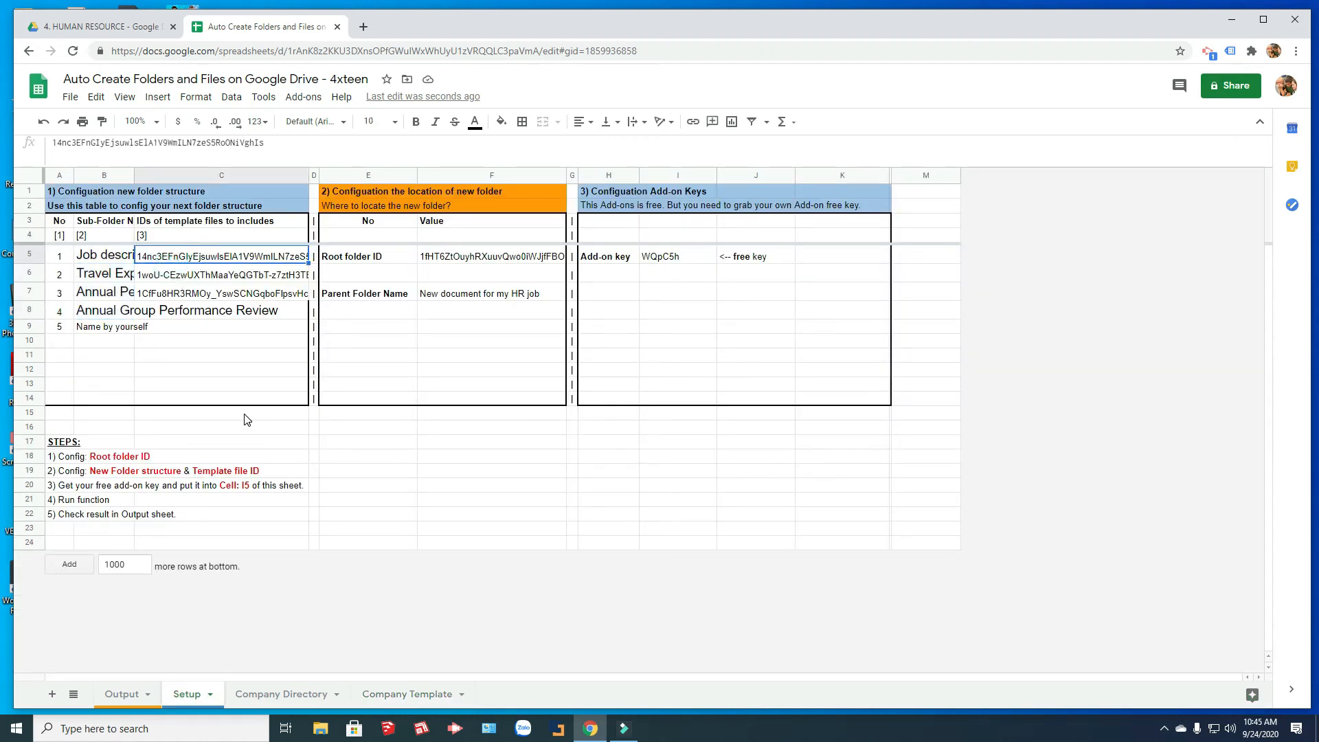
key("ctrl+v")
Rename the fifth sub-folder in the Setup sheet to "Other document"
left_click(169, 360)
left_click(90, 326)
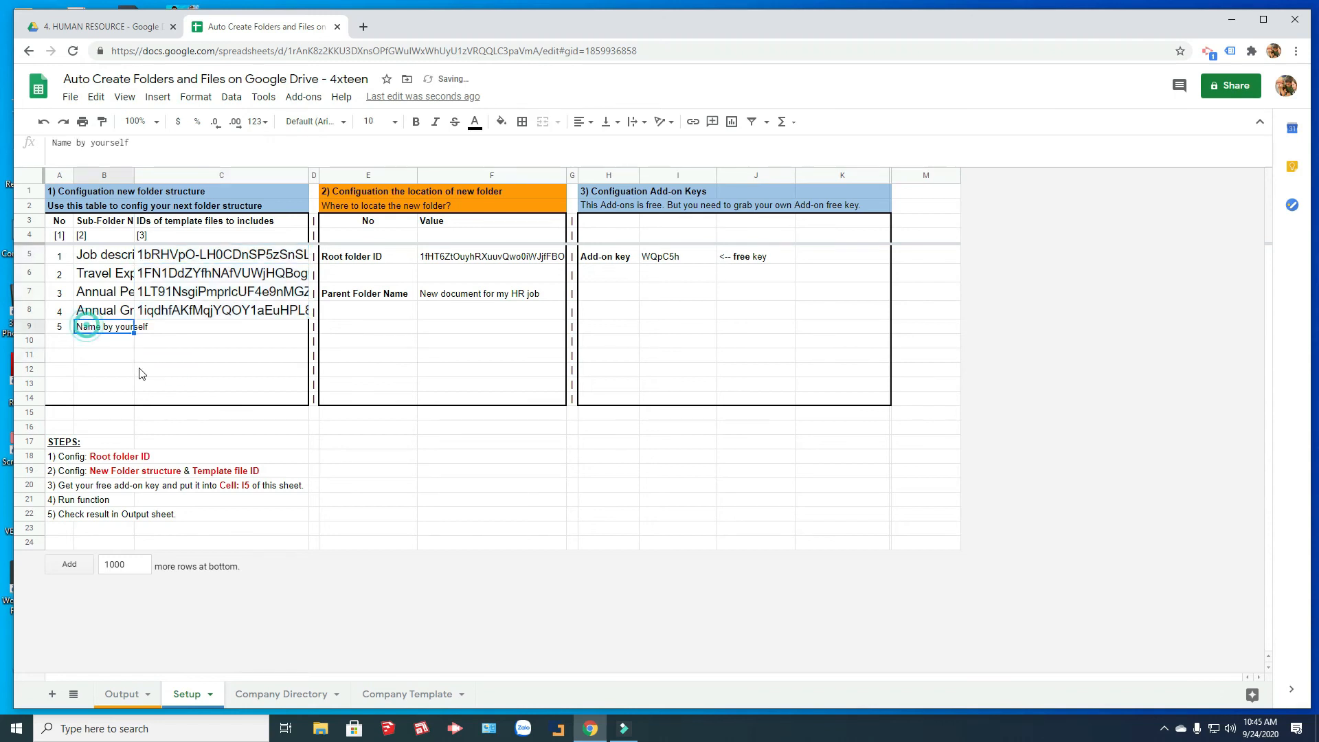
type("Other document")
key("Return")
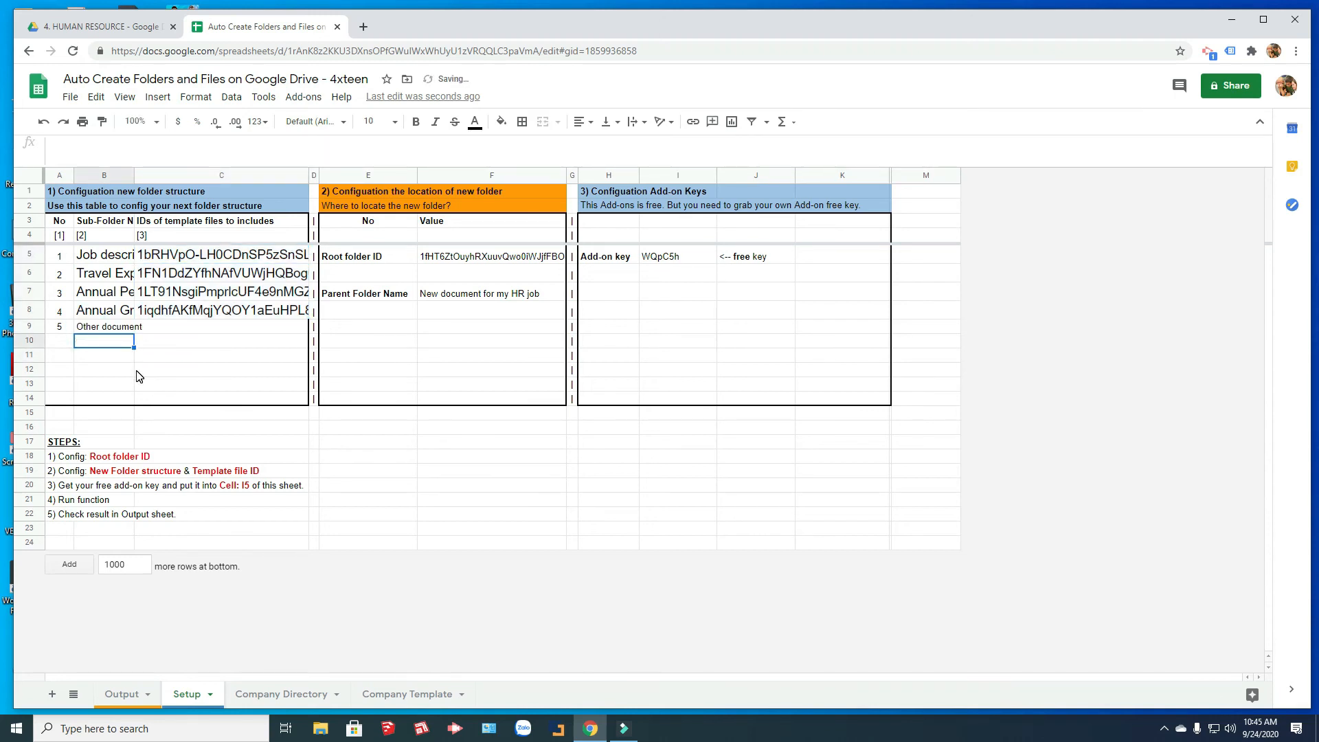
Apply the "Other document" cell's formatting to the pasted sub-folder names and file IDs in B5:C8
left_click(103, 327)
left_click(102, 121)
left_click(93, 255)
left_click_drag(169, 323, 221, 316)
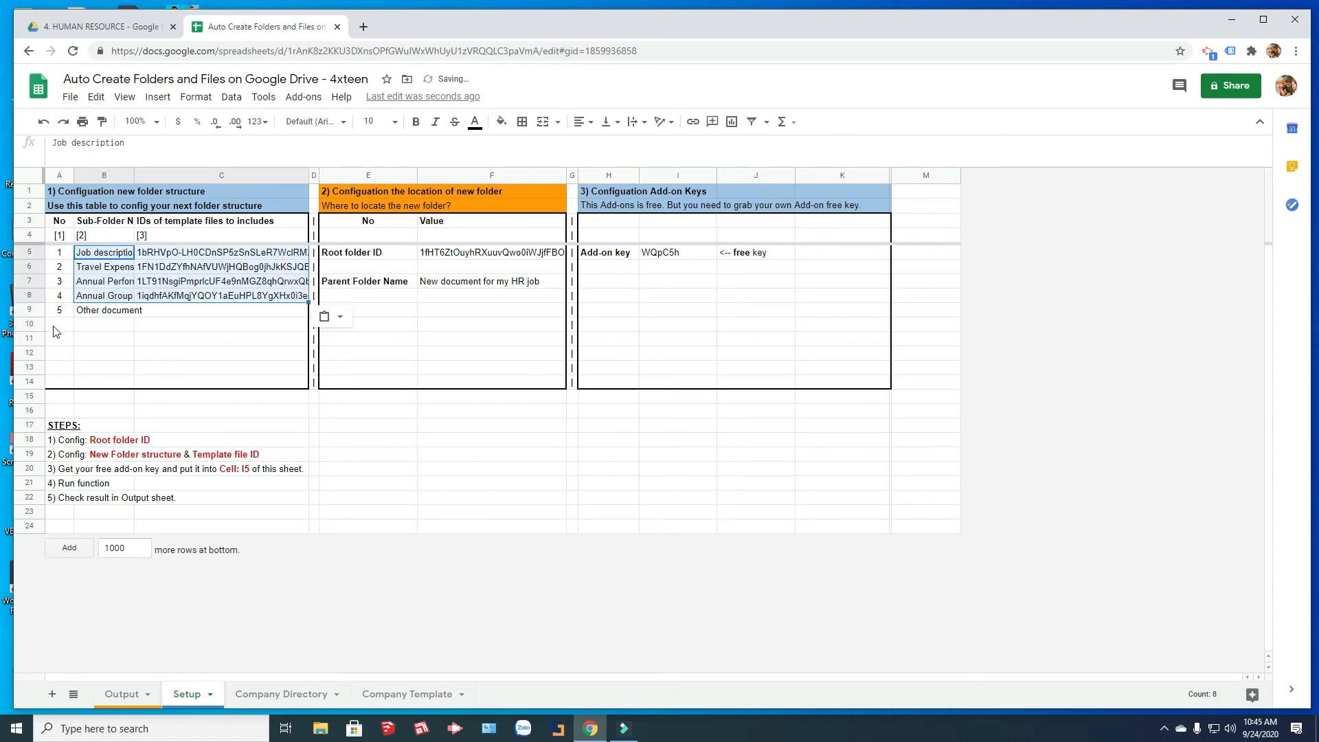
Extend the No column to 10 and name sub-folders 6 to 10 "next folder 1", "folder 2", "folder 3", "folder 4" and "folder 5"
left_click(58, 323)
left_click_drag(59, 296, 69, 387)
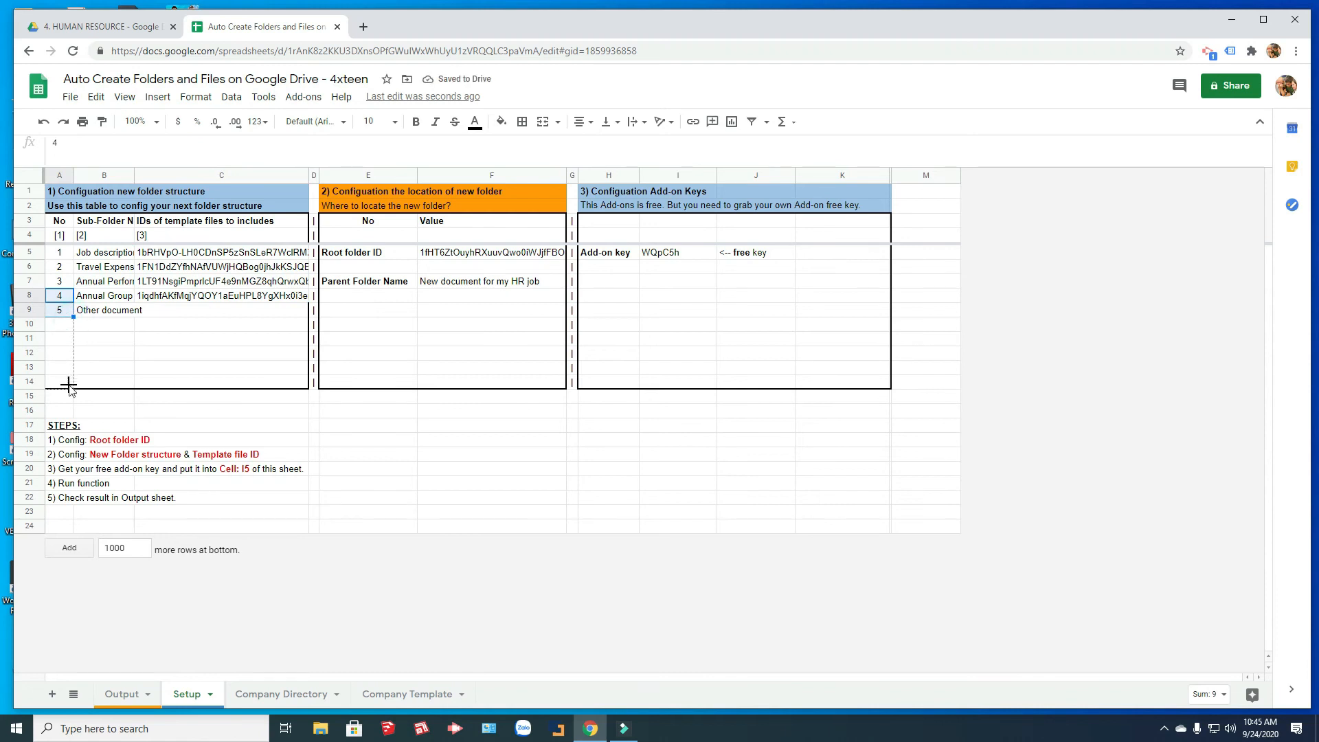
left_click(98, 326)
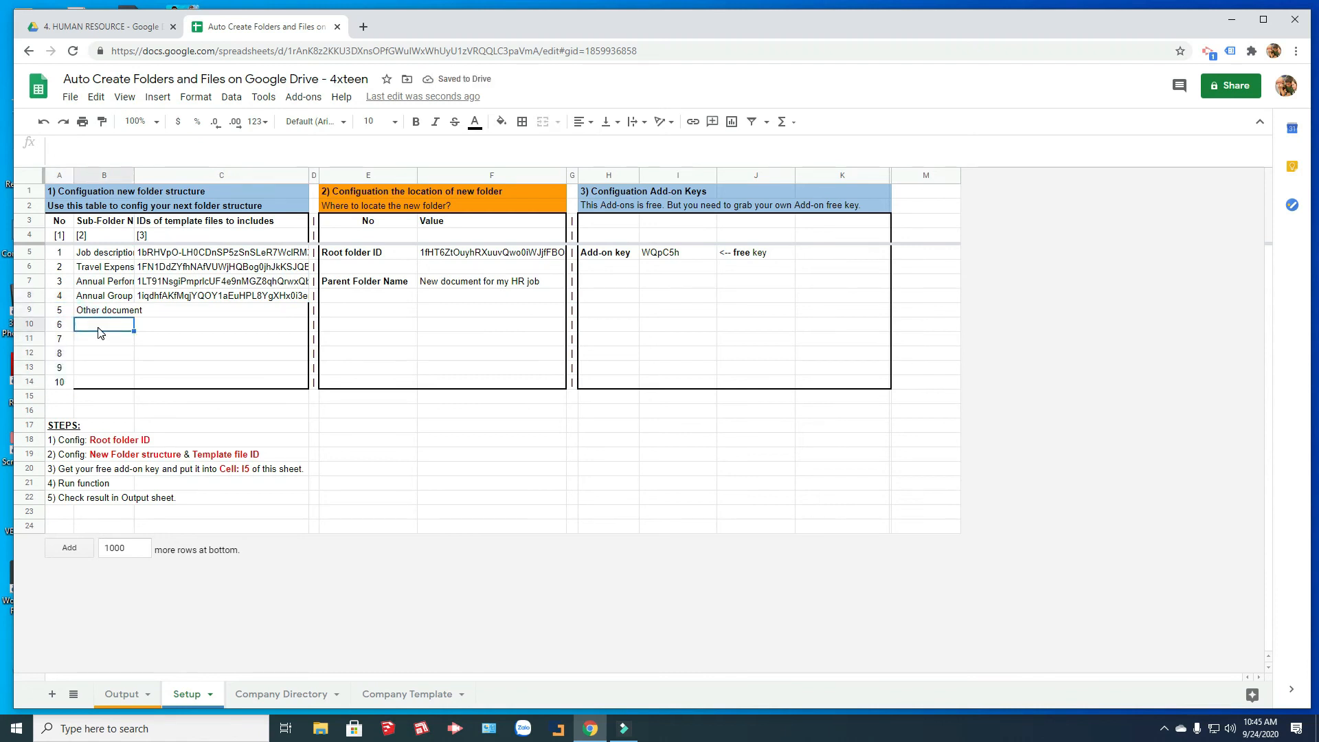
type("d")
type("ne")
type("xt folder 1")
key("Return")
type("x")
key("BackSpace")
type("folder 2")
key("Return")
type("folder 3")
key("Return")
type("folder 4")
key("Return")
type("fo")
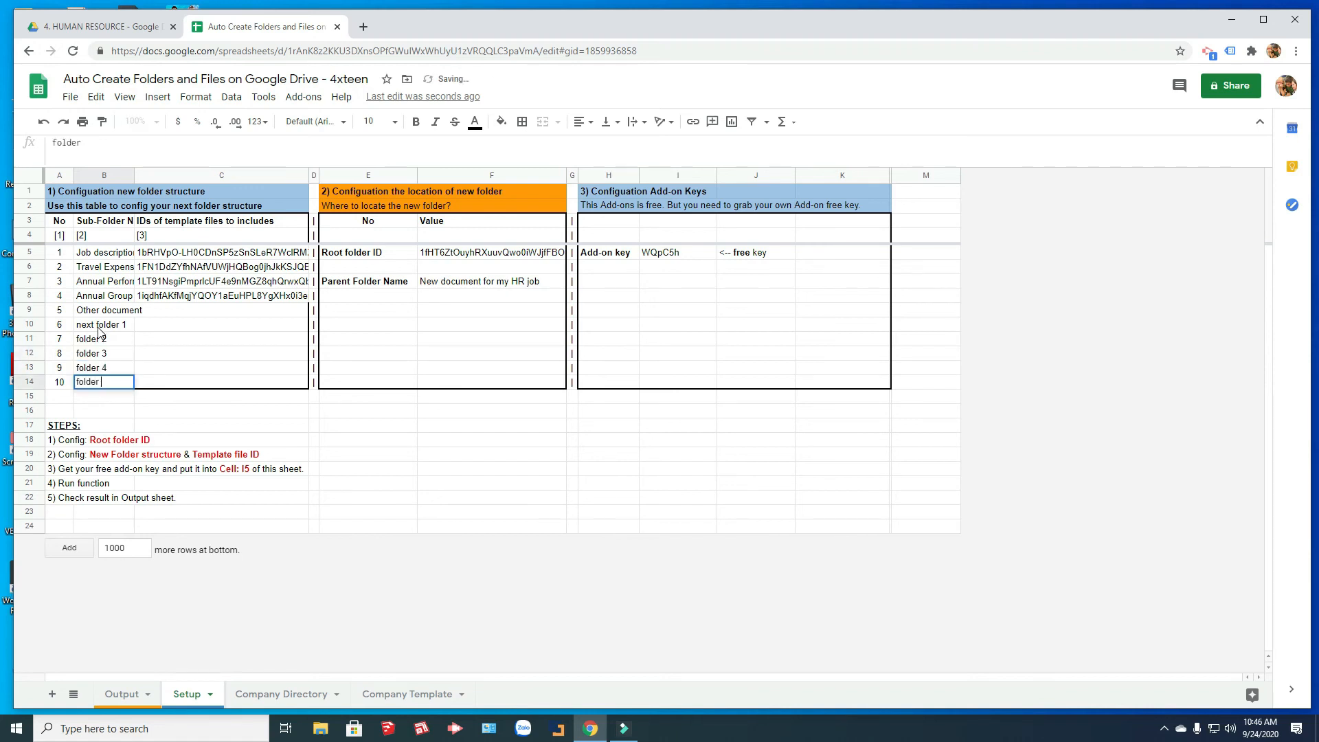
key("Return")
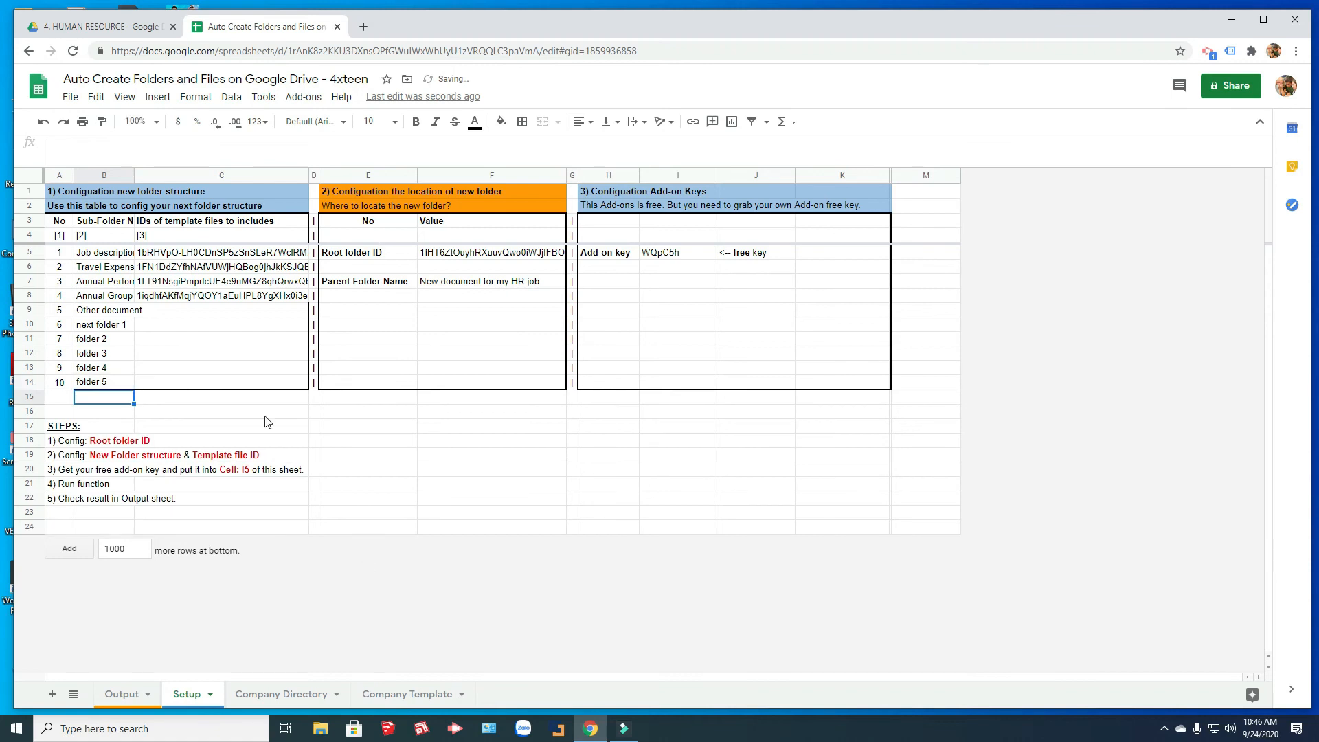
Open the Output sheet and review the logged folders and files in rows 21 to 31
left_click(124, 693)
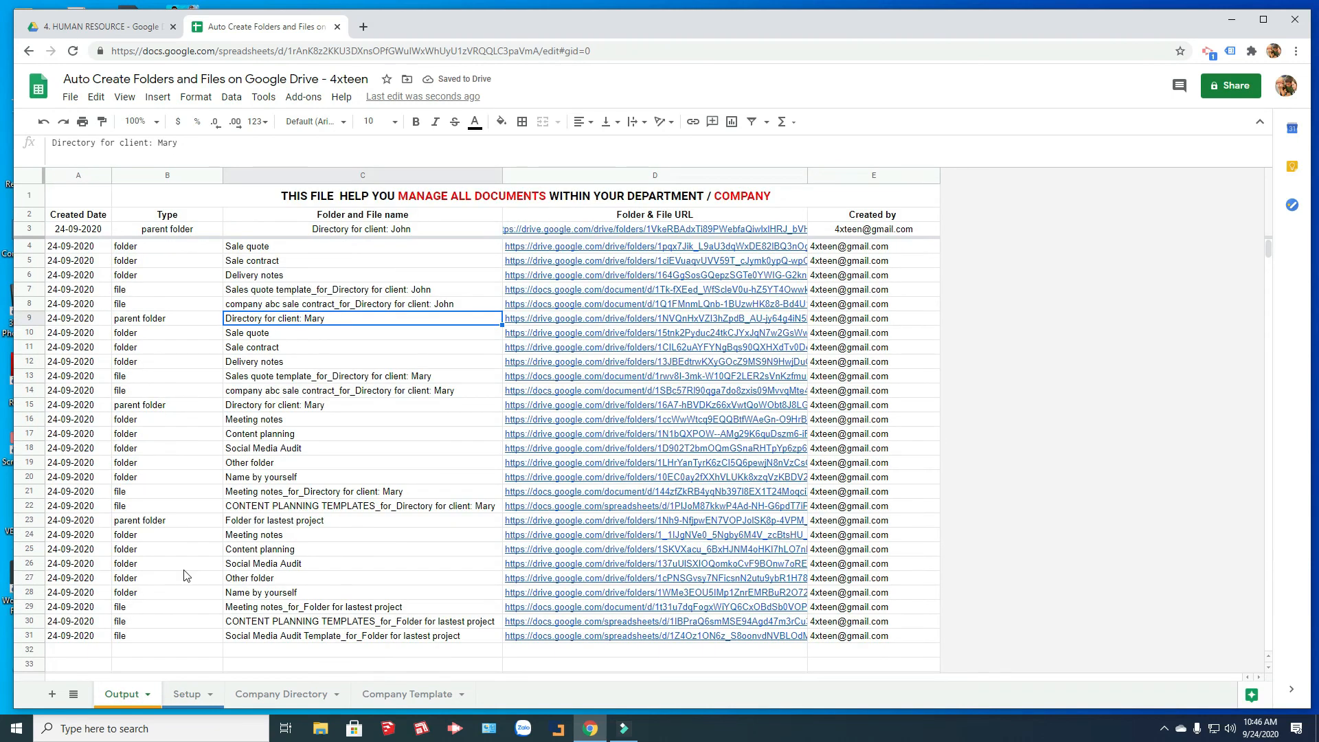
left_click_drag(64, 536, 883, 390)
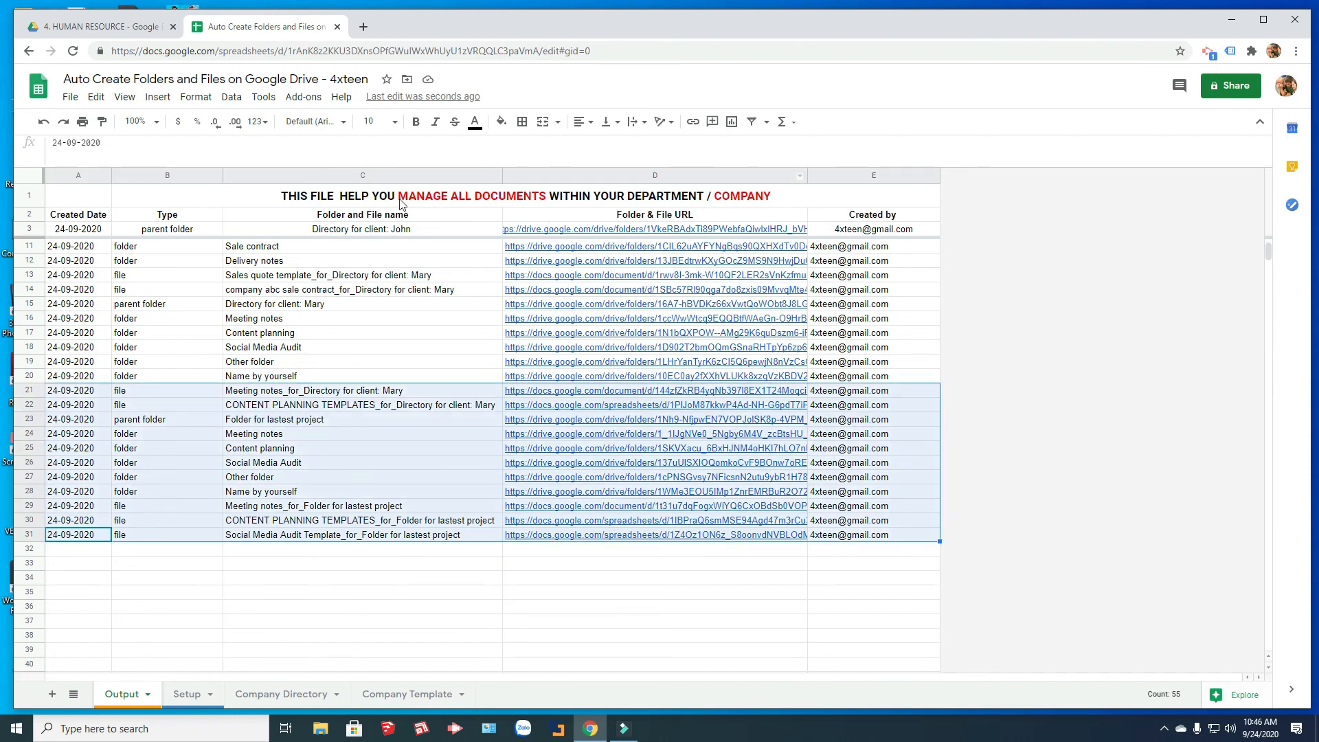
Run the Auto create directory add-on to generate the configured HR parent folder, sub-folders and template files
left_click(304, 97)
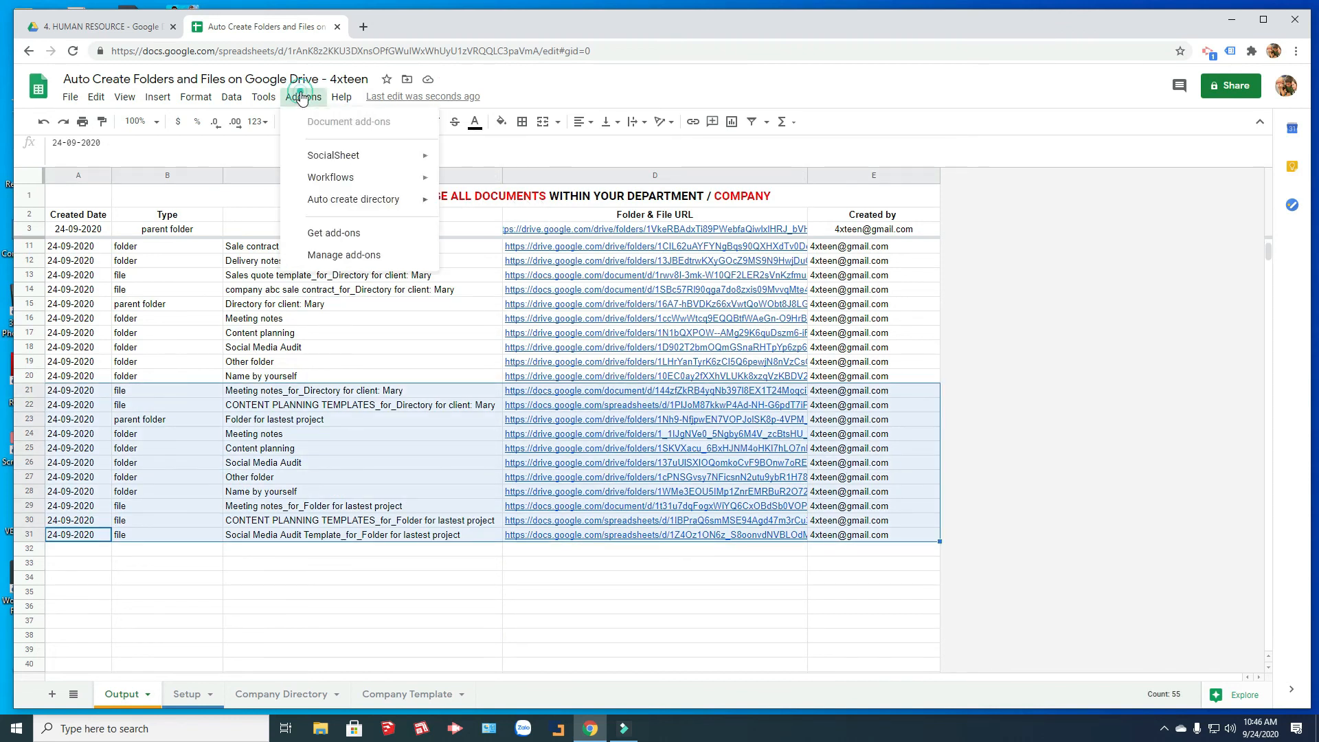
mouse_move(426, 201)
left_click(485, 206)
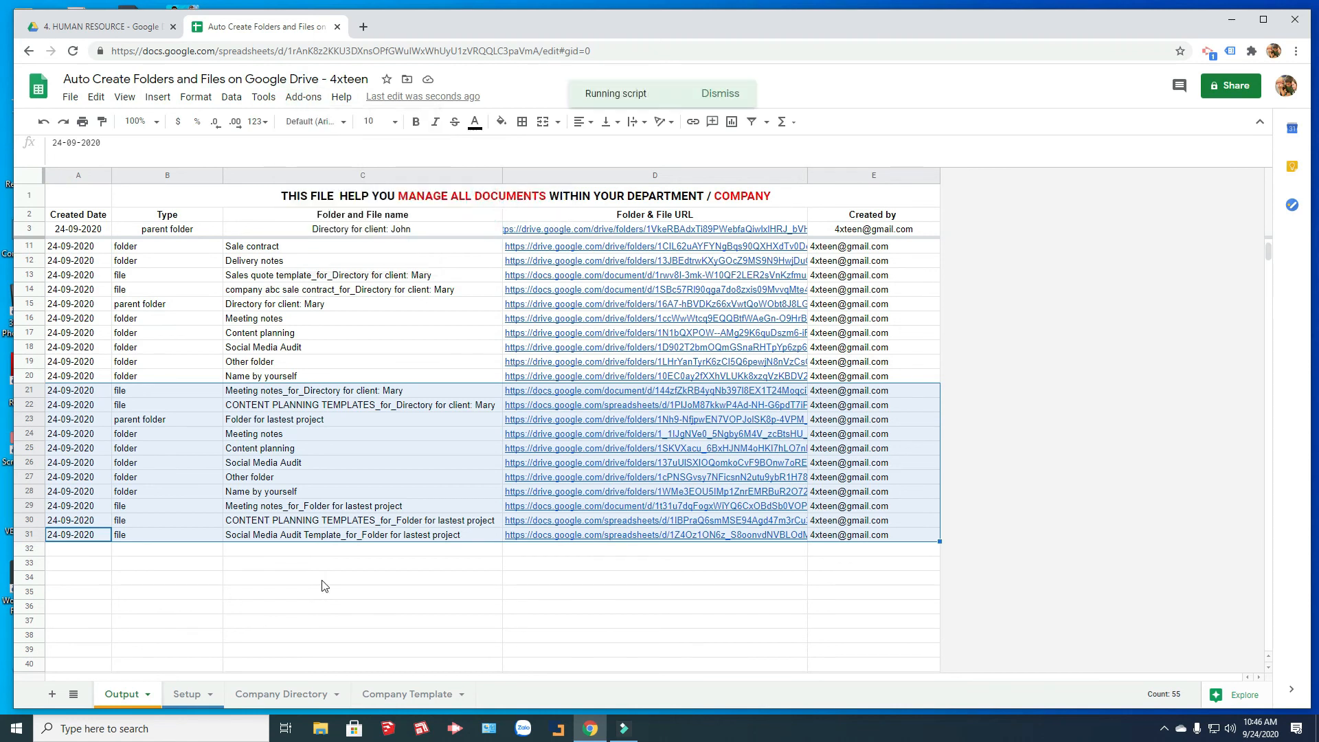
left_click(71, 549)
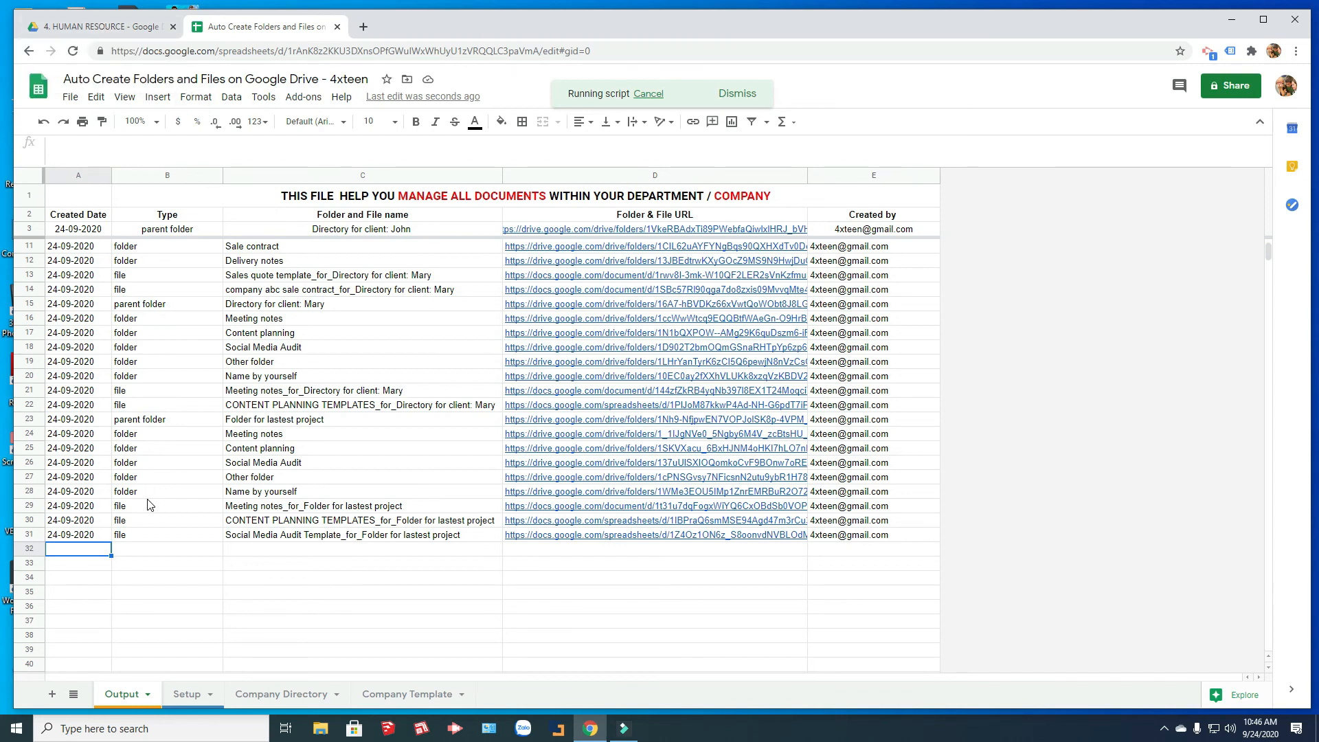
Check the Setup sheet, then reload the 4. HUMAN RESOURCE folder in Drive and open "New document for my HR job"
left_click(186, 693)
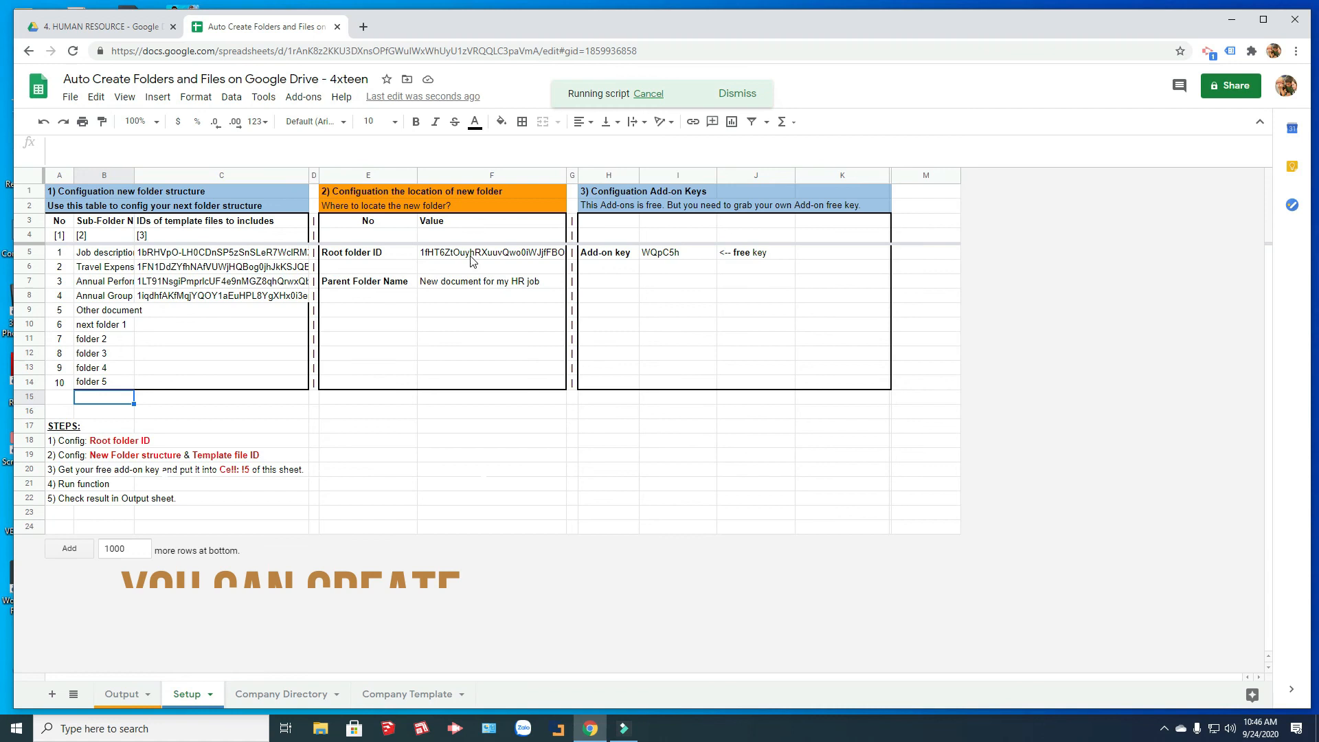
key("ctrl+1")
key("F5")
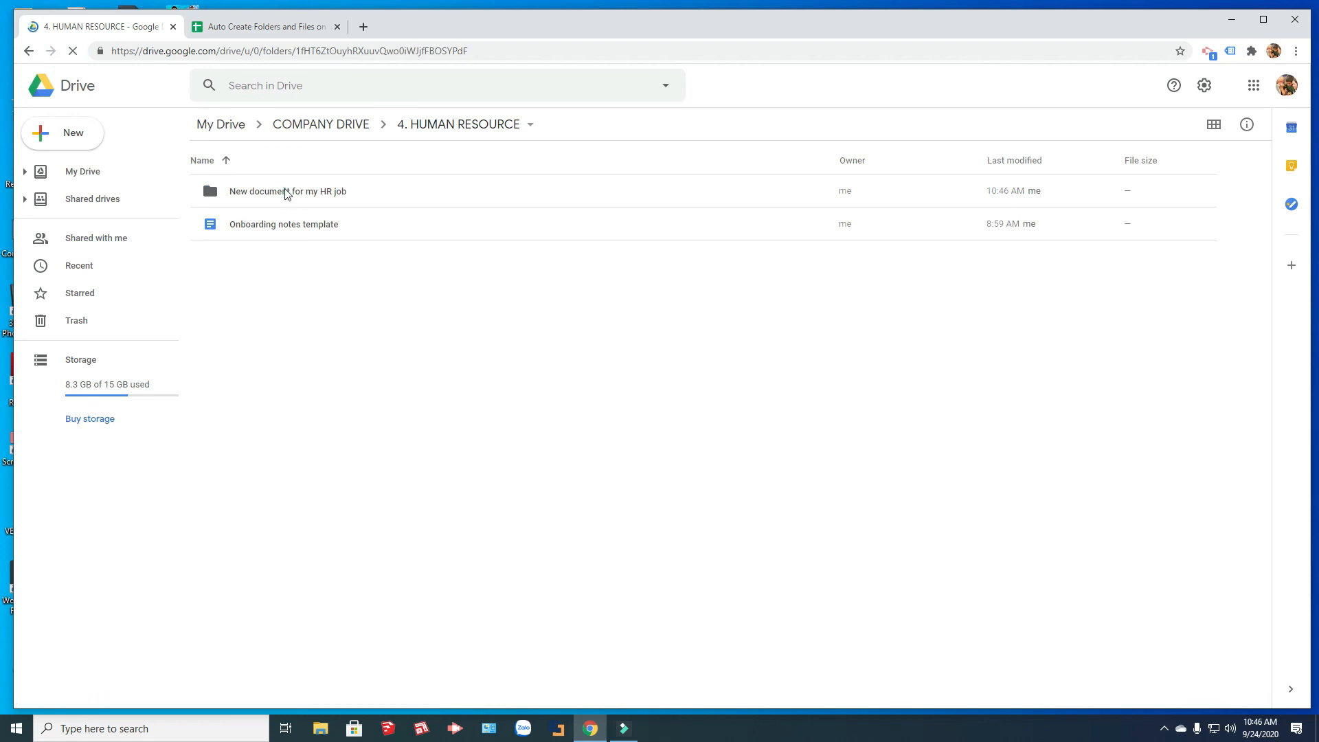
double_click(284, 189)
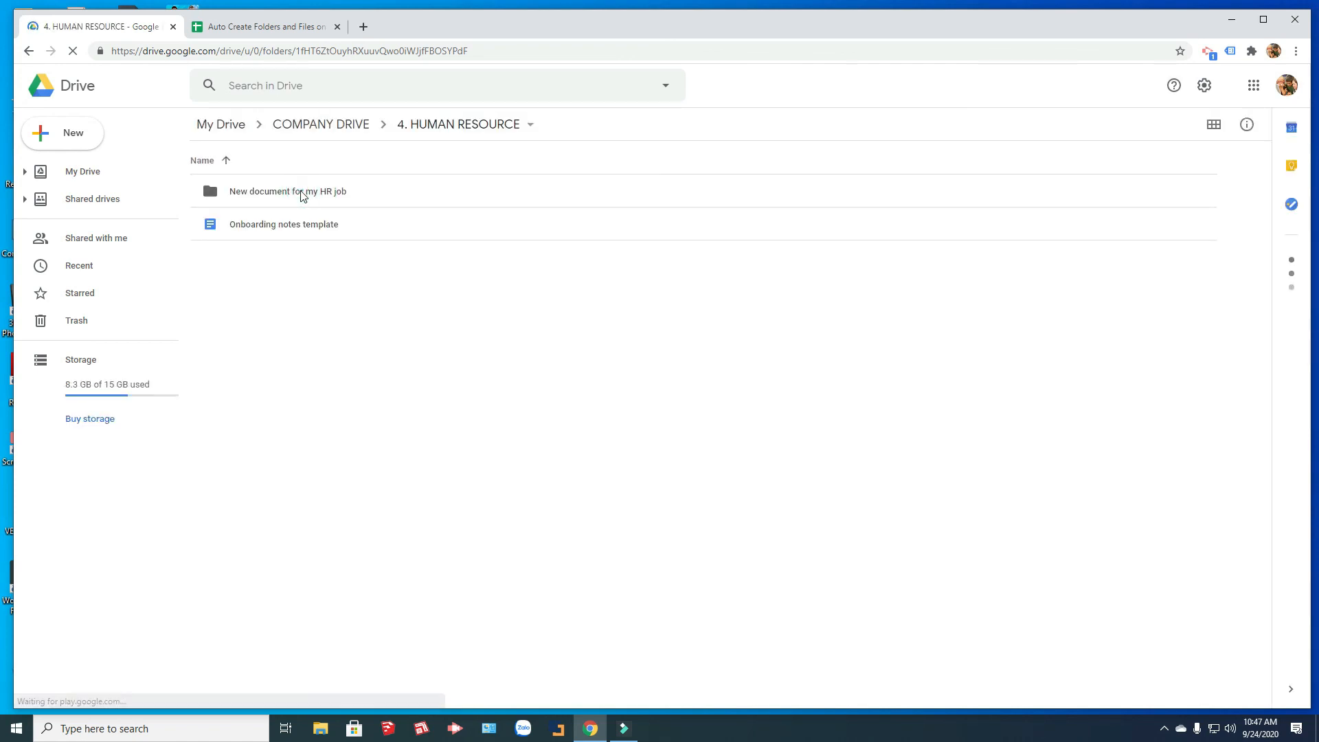
double_click(302, 193)
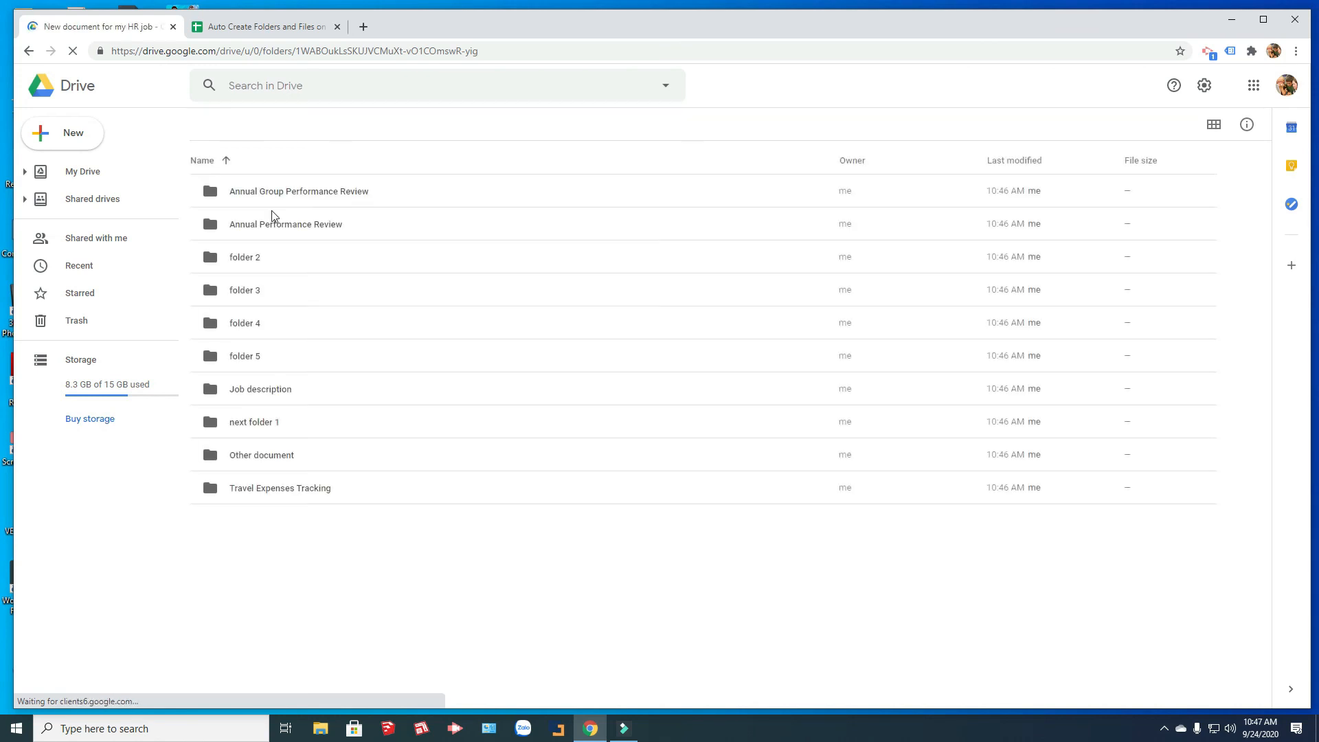
Examine the generated sub-folders in "New document for my HR job", from Annual Group Performance Review to Travel Expenses Tracking
left_click(259, 192)
left_click(252, 233)
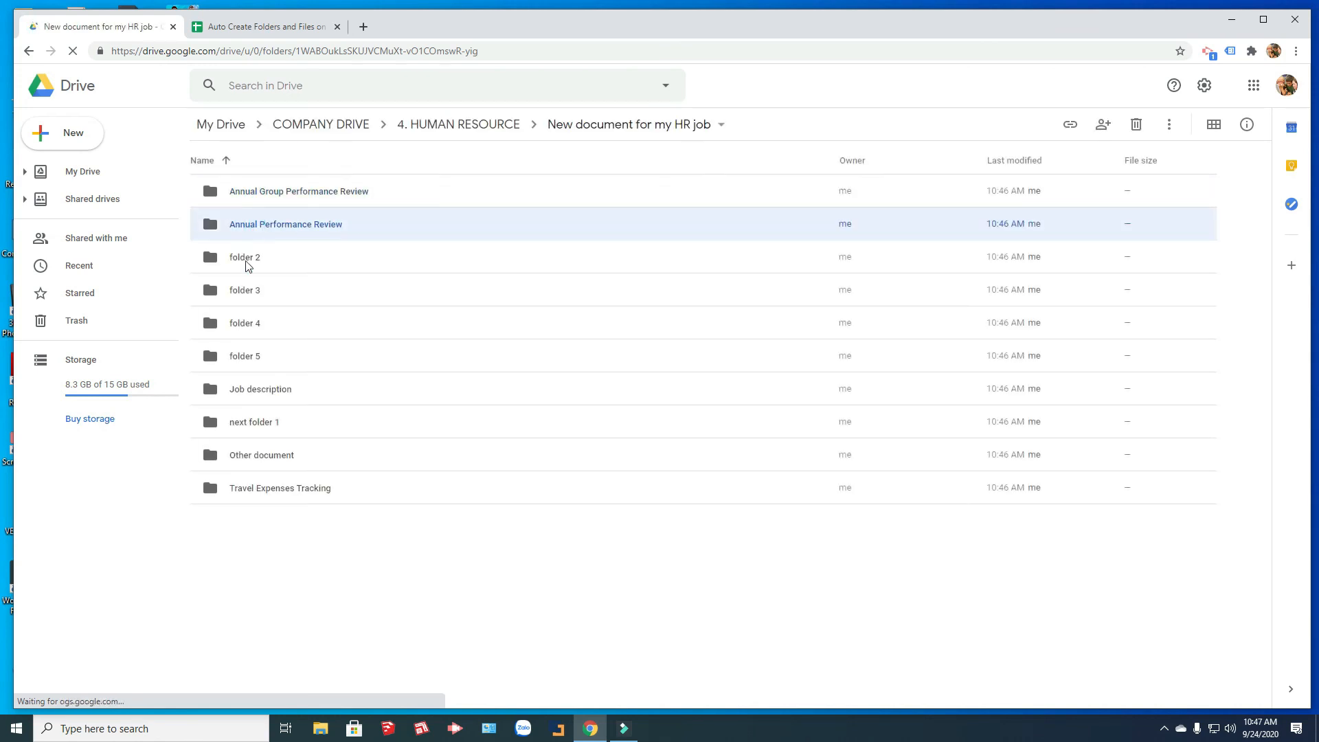
left_click(247, 259)
left_click(255, 292)
left_click(259, 356)
left_click(266, 387)
left_click(265, 421)
left_click(285, 484)
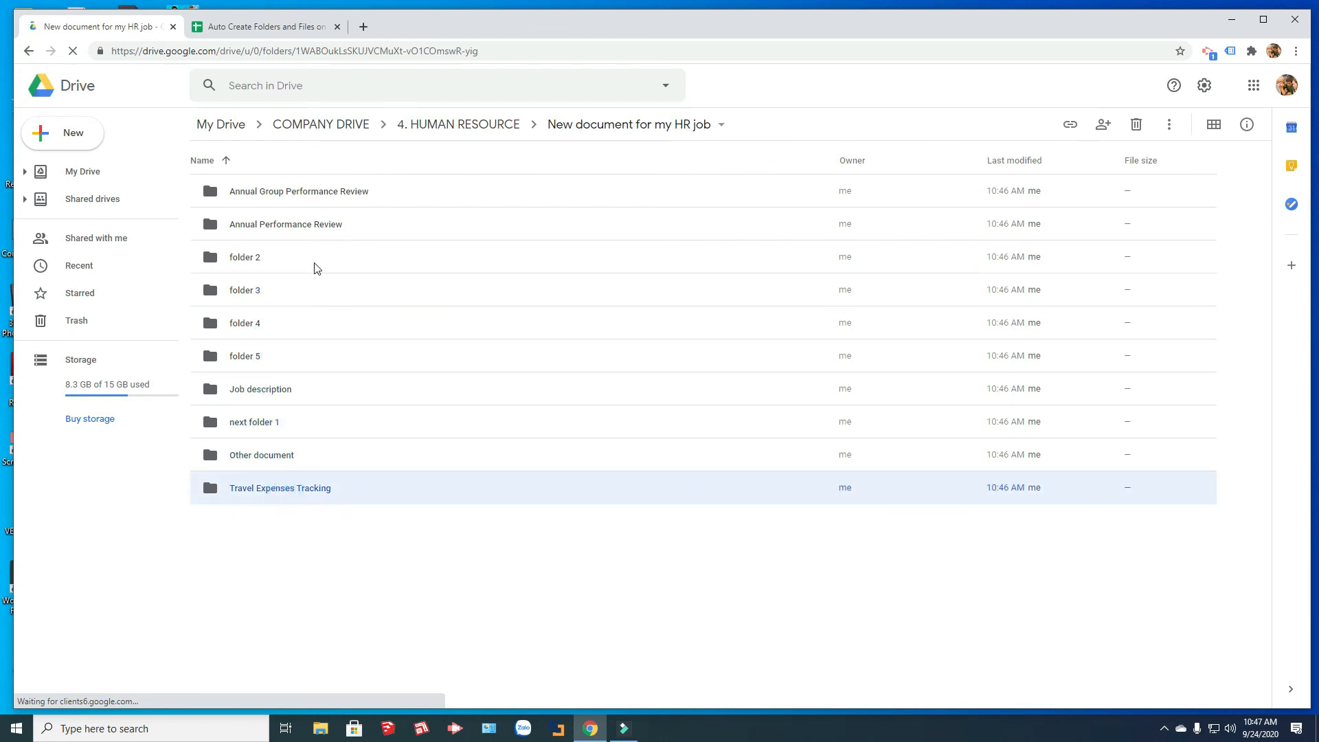
Open the copied template spreadsheet inside the Travel Expenses Tracking sub-folder
left_click(278, 487)
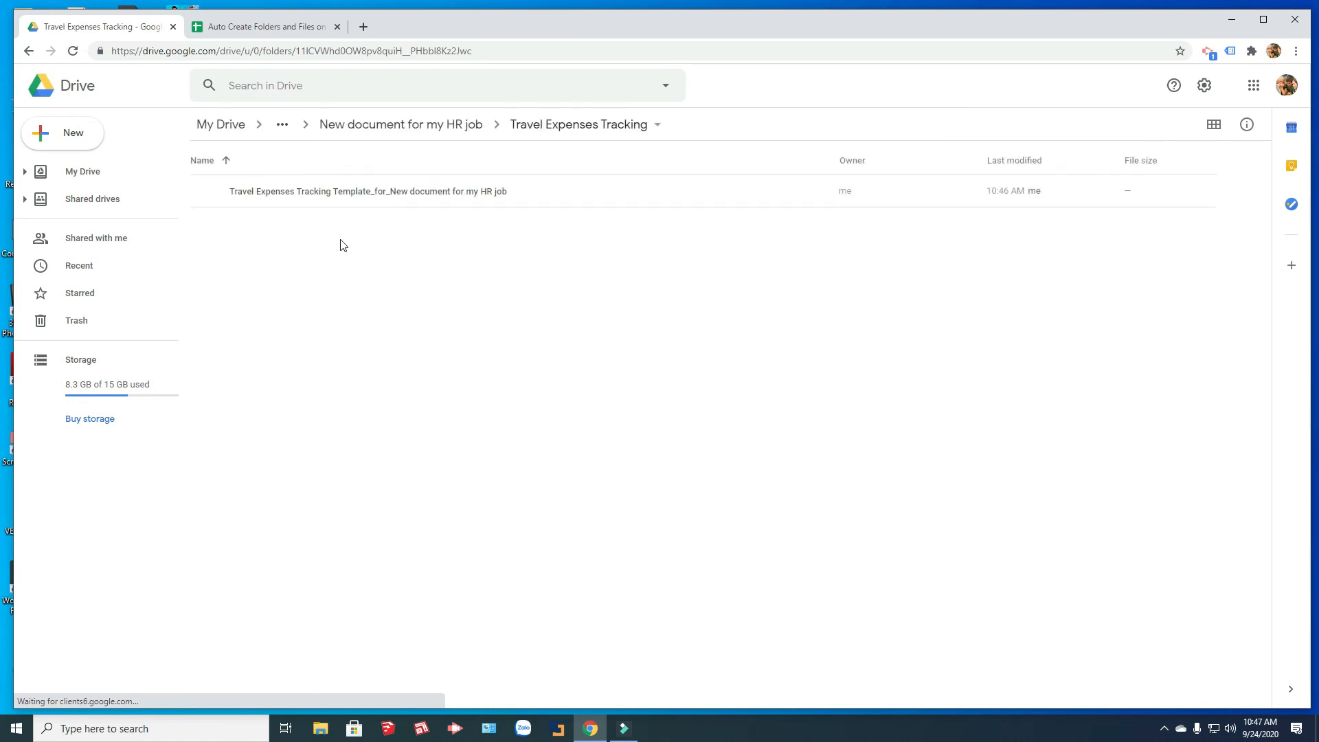
left_click(301, 196)
double_click(301, 196)
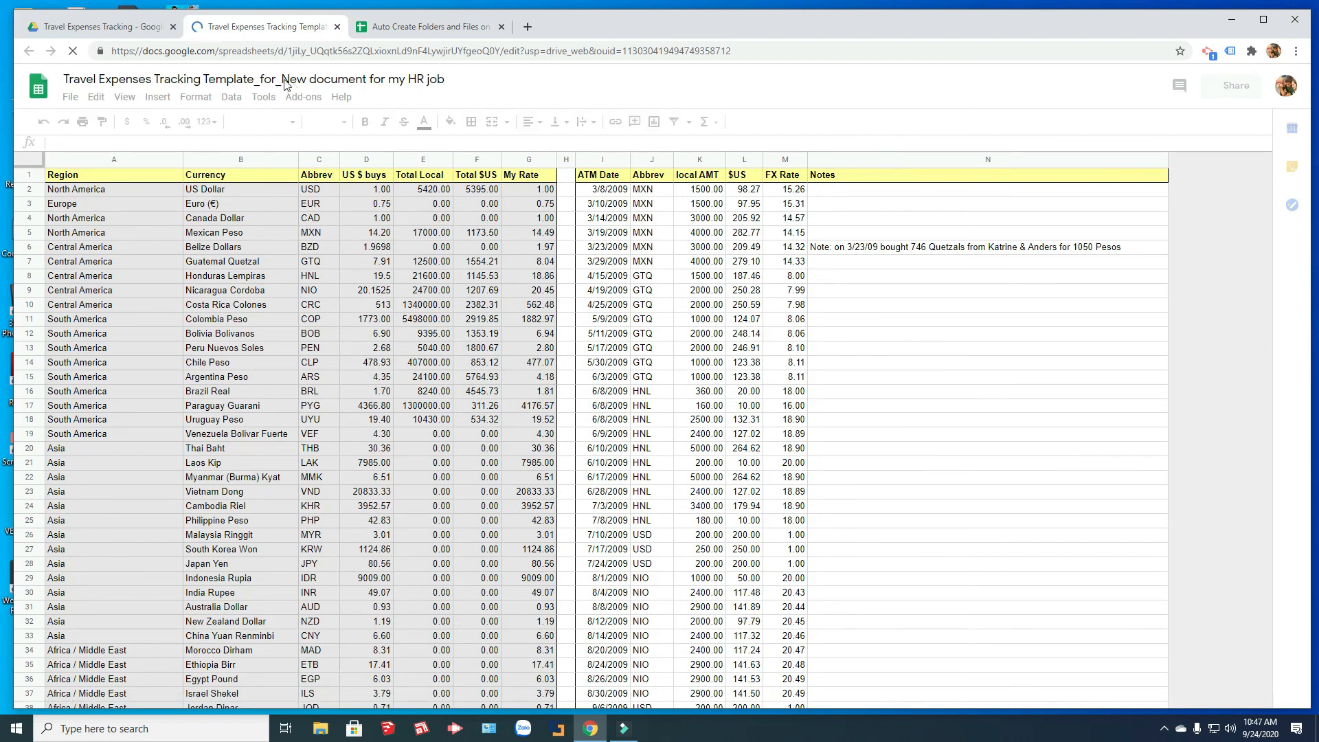
Examine the currency and ATM data in the copied travel expenses template, then close it and return to the folder setup spreadsheet
left_click(135, 428)
left_click_drag(75, 302, 750, 535)
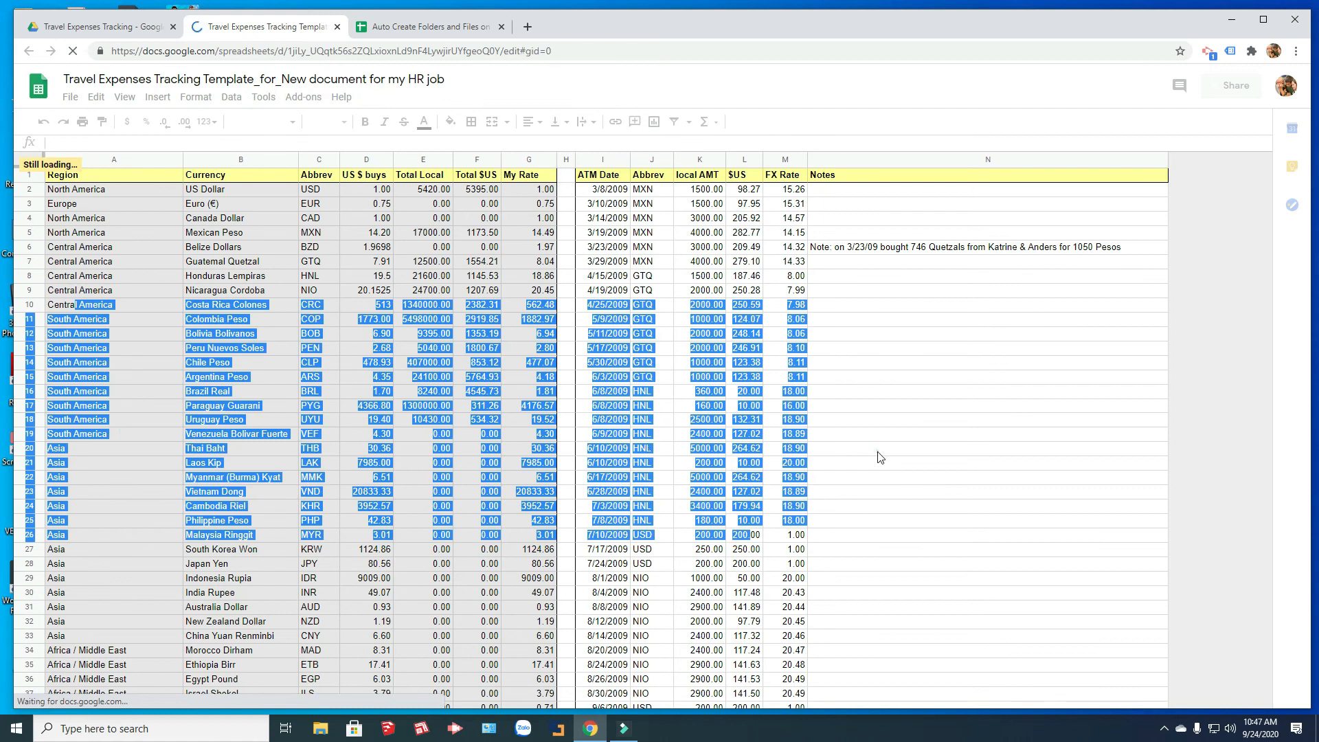
left_click(337, 26)
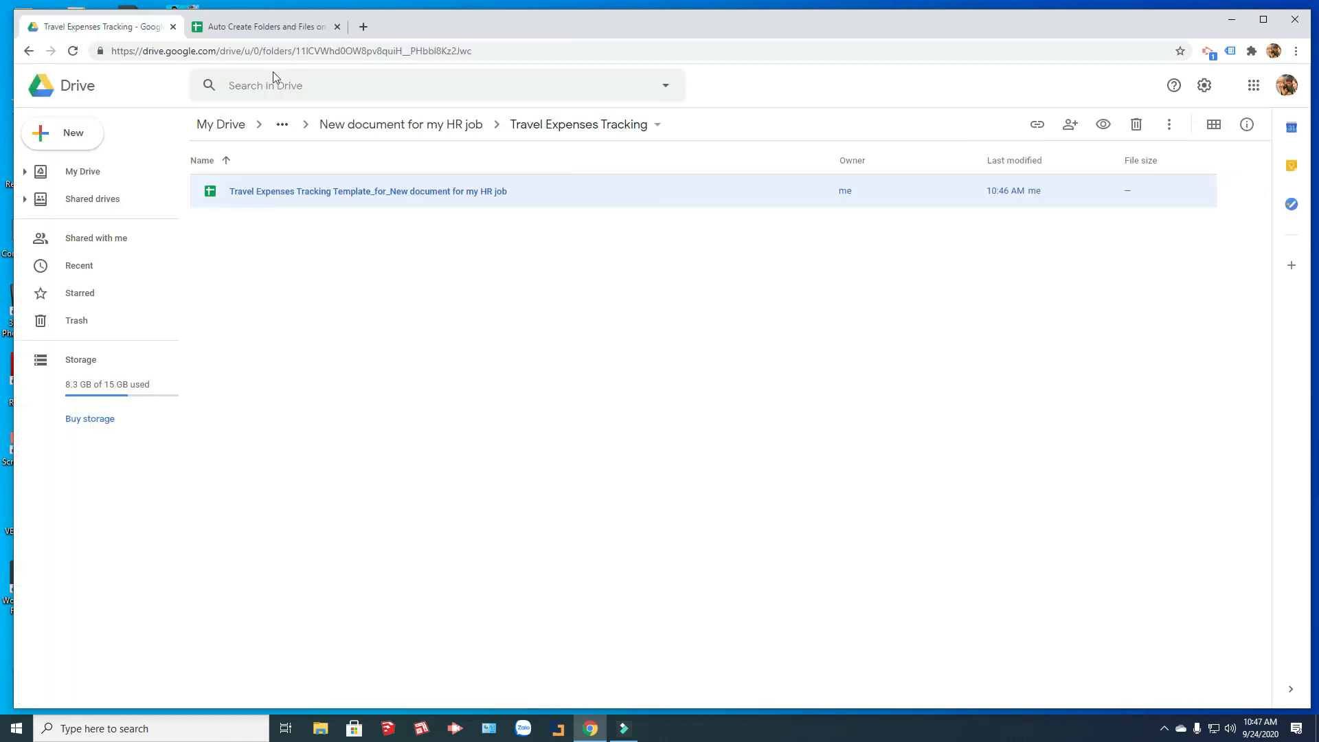
left_click(256, 27)
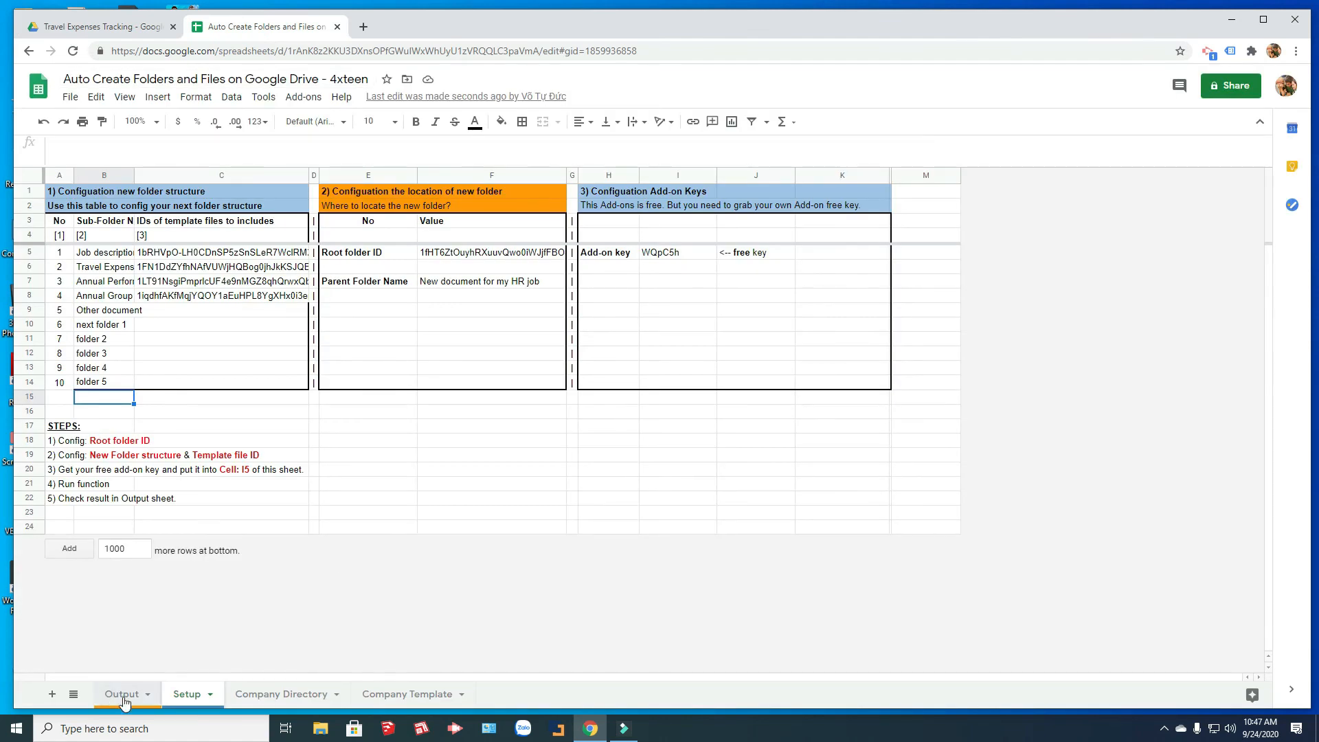